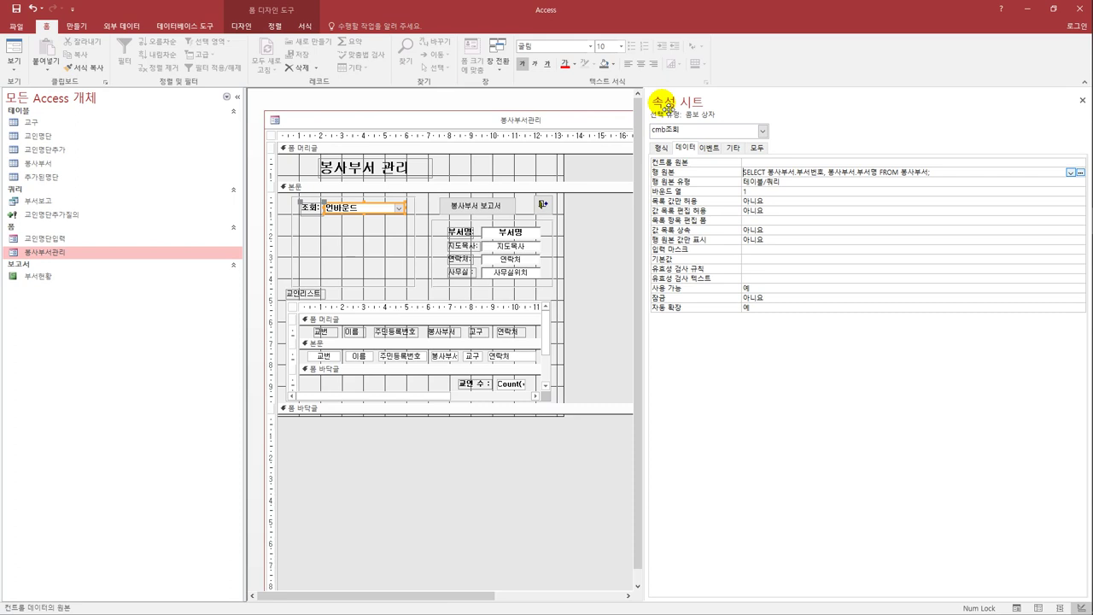
Give the cmb조회 combo box 2 columns (열 개수), a 1.2 cm column width (열 너비), and allow only list values (목록 값만 허용: 예)
drag(663, 106, 602, 163)
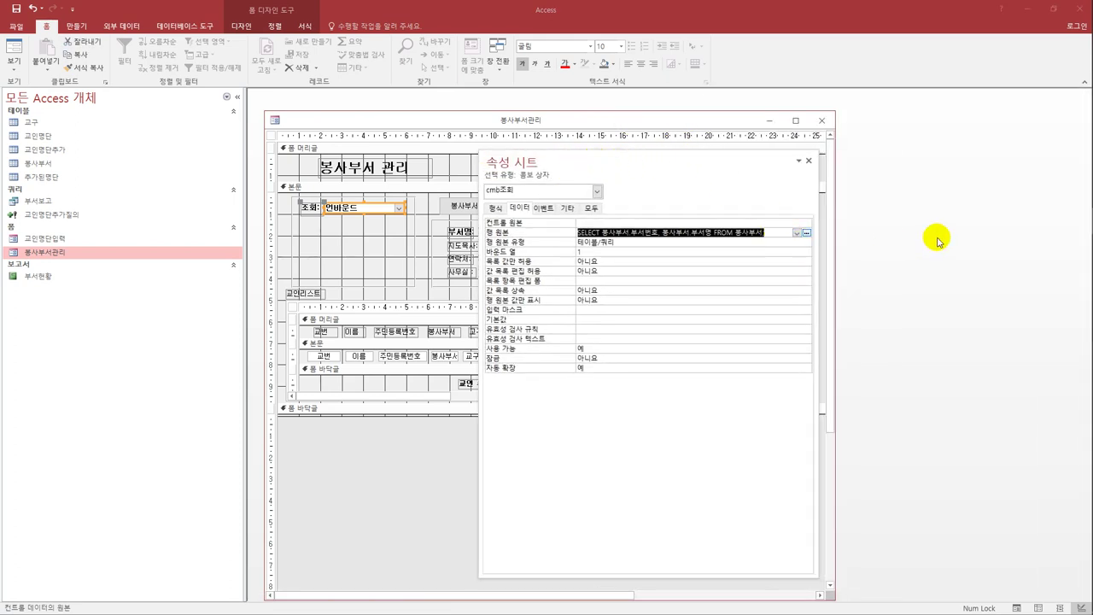
mouse_move(705, 163)
mouse_down()
mouse_move(705, 154)
mouse_move(812, 151)
mouse_move(721, 154)
mouse_up()
click(687, 232)
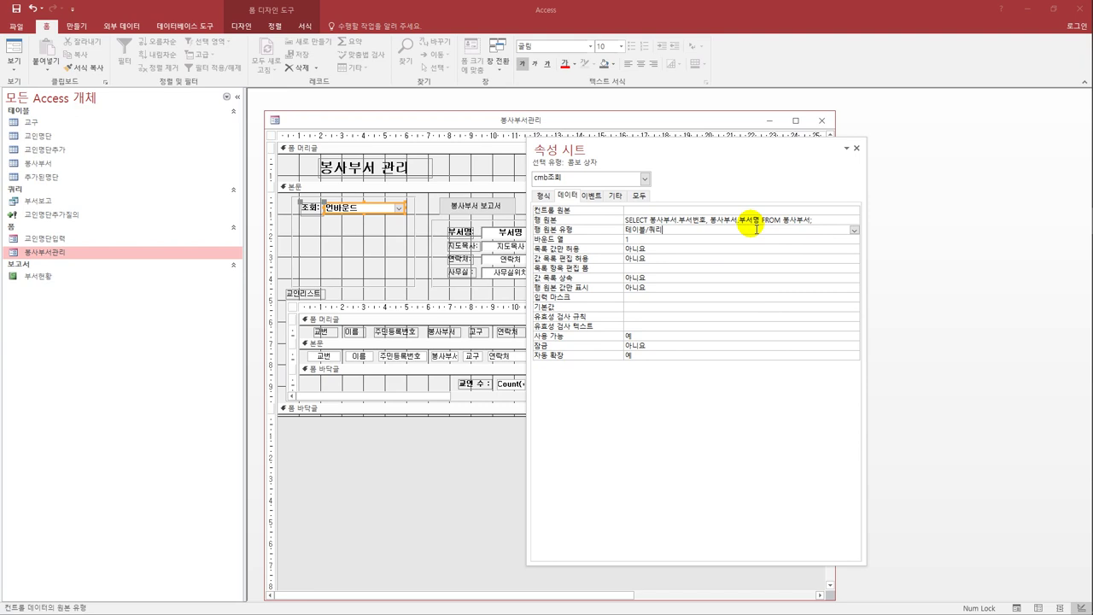
click(665, 241)
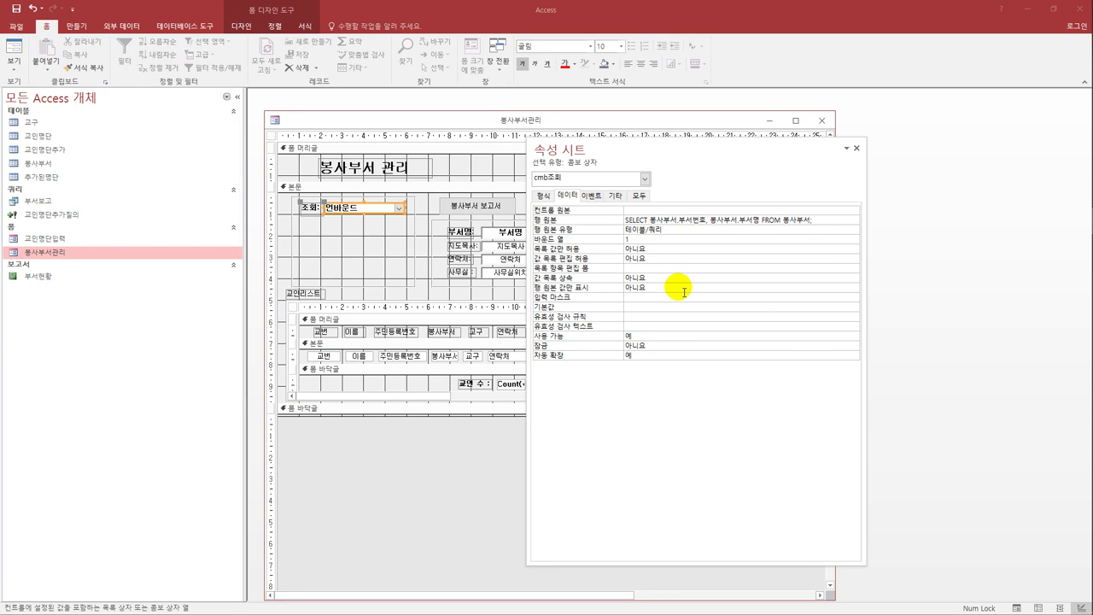
click(544, 195)
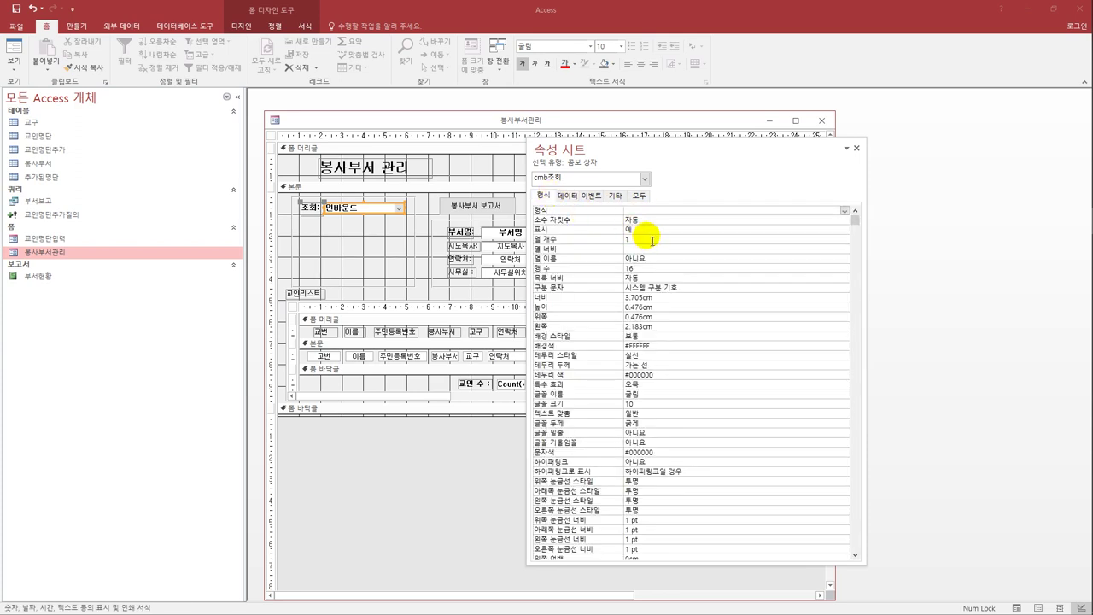
click(621, 240)
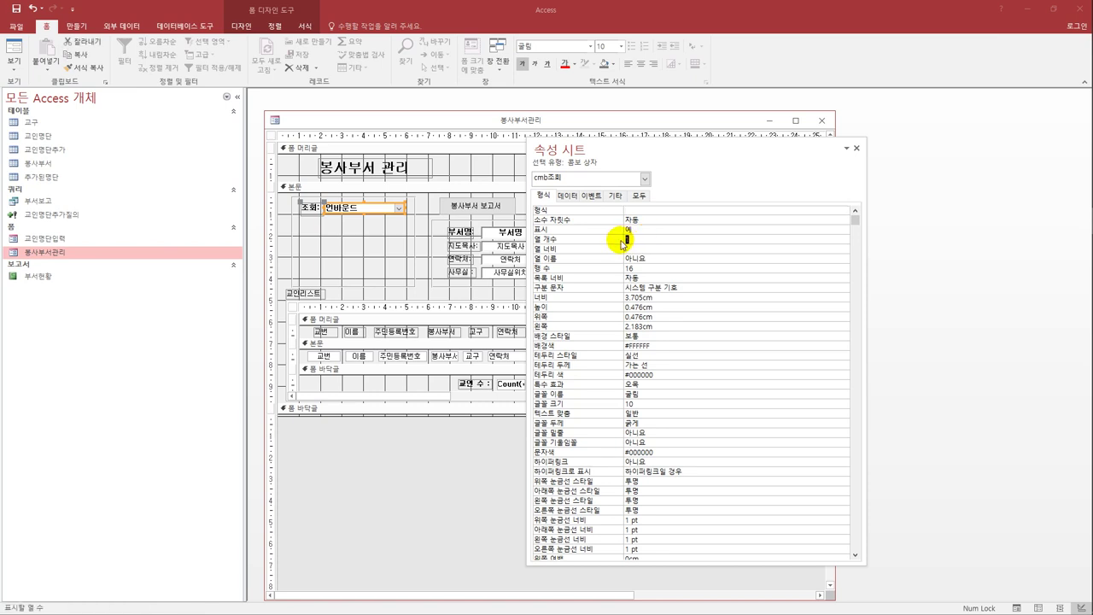
text(2)
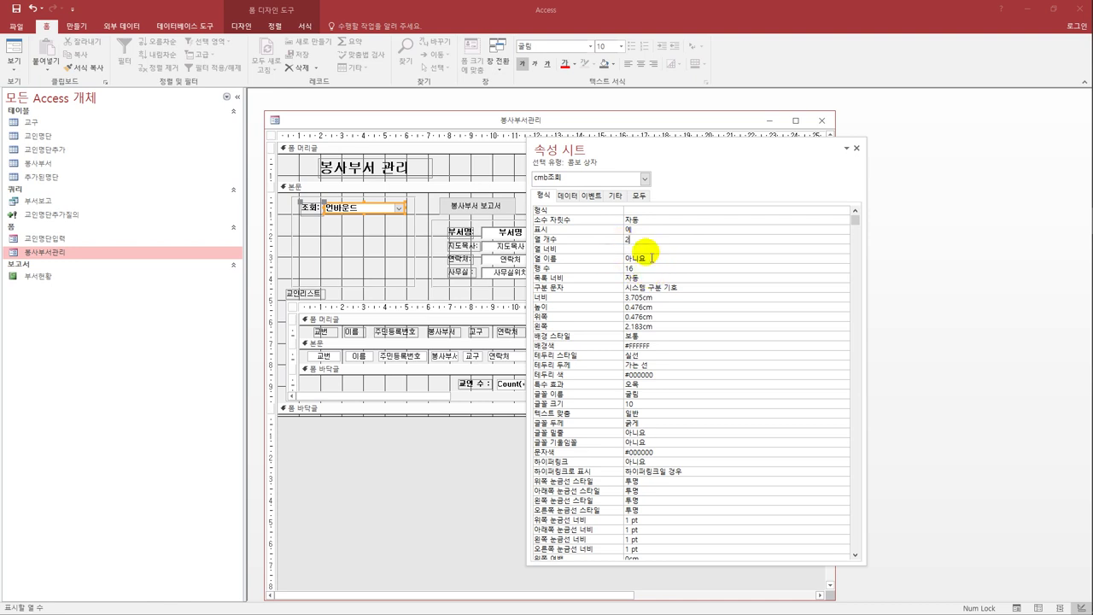
key(Return)
text(1.2)
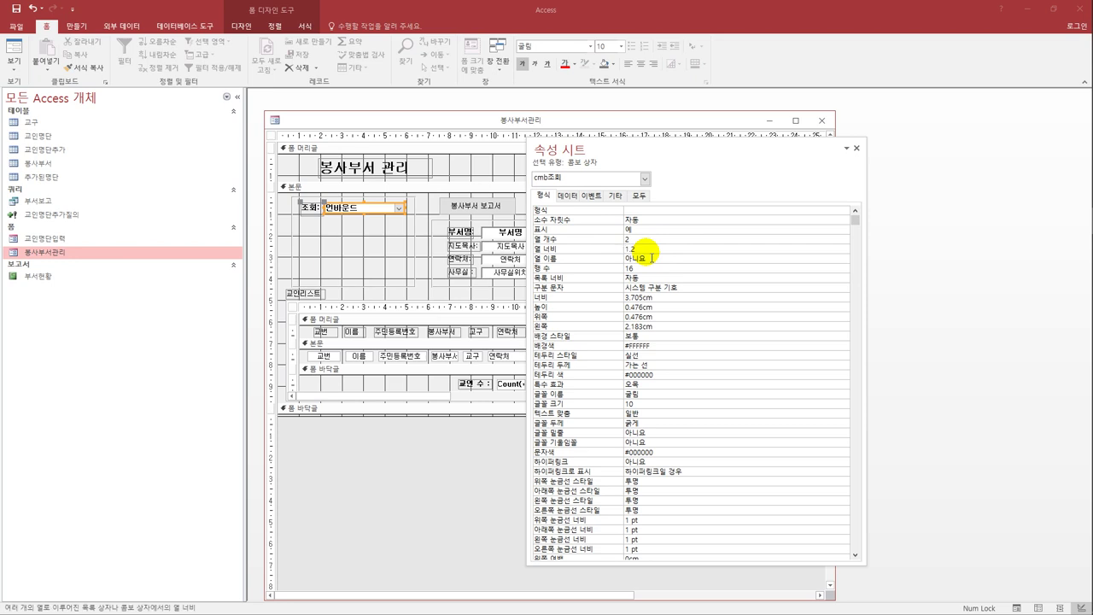
key(Return)
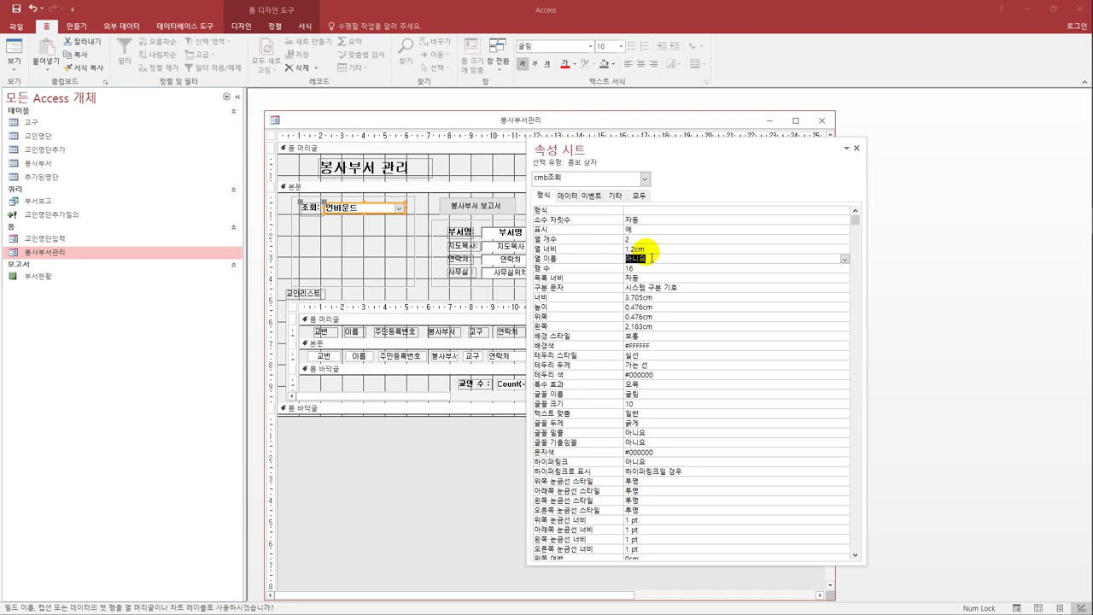
click(567, 196)
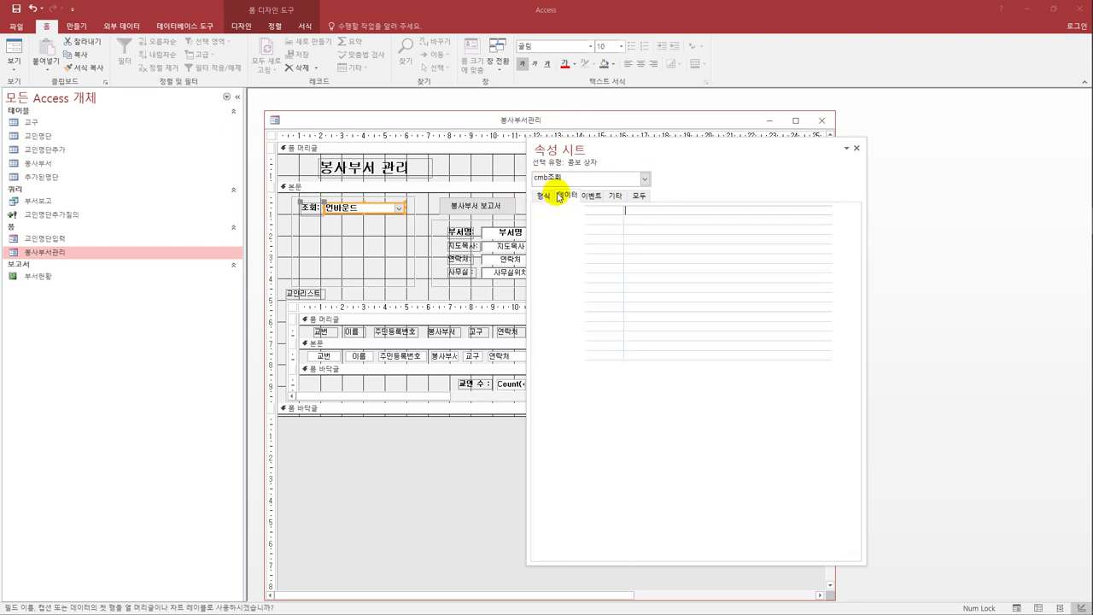
double_click(647, 249)
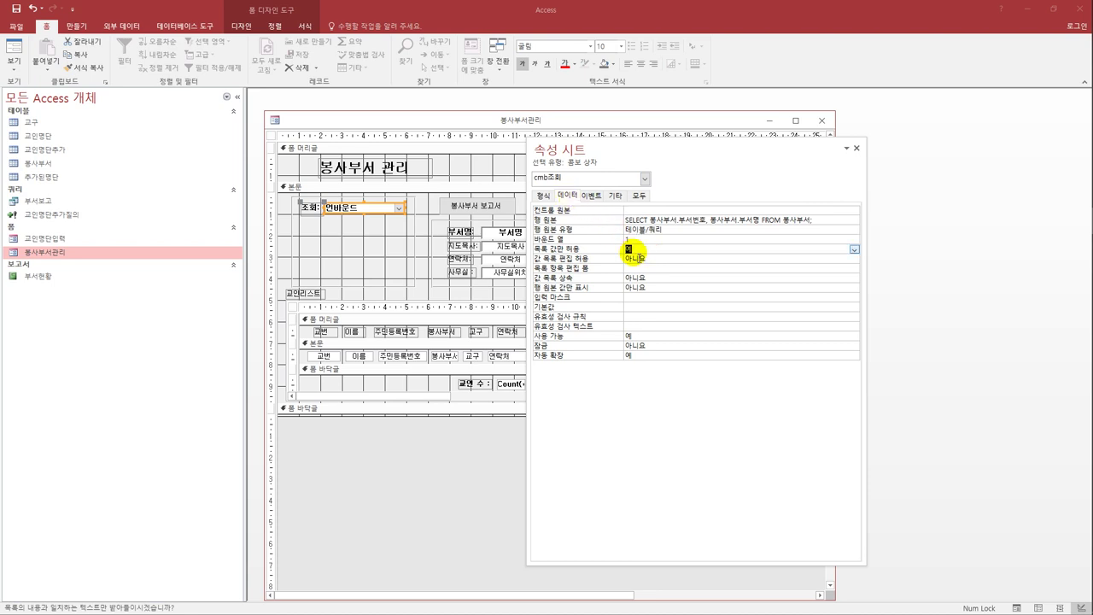
Check the 조회 combo box's dropdown list in Form view and close the 봉사부서관리 form
click(14, 43)
click(385, 173)
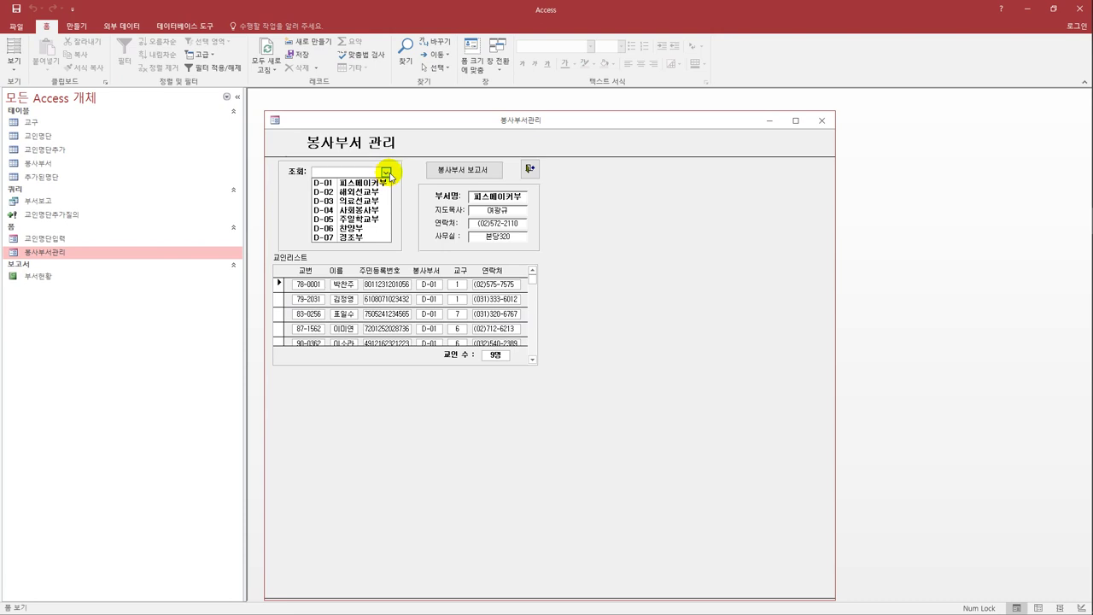
click(822, 120)
click(822, 120)
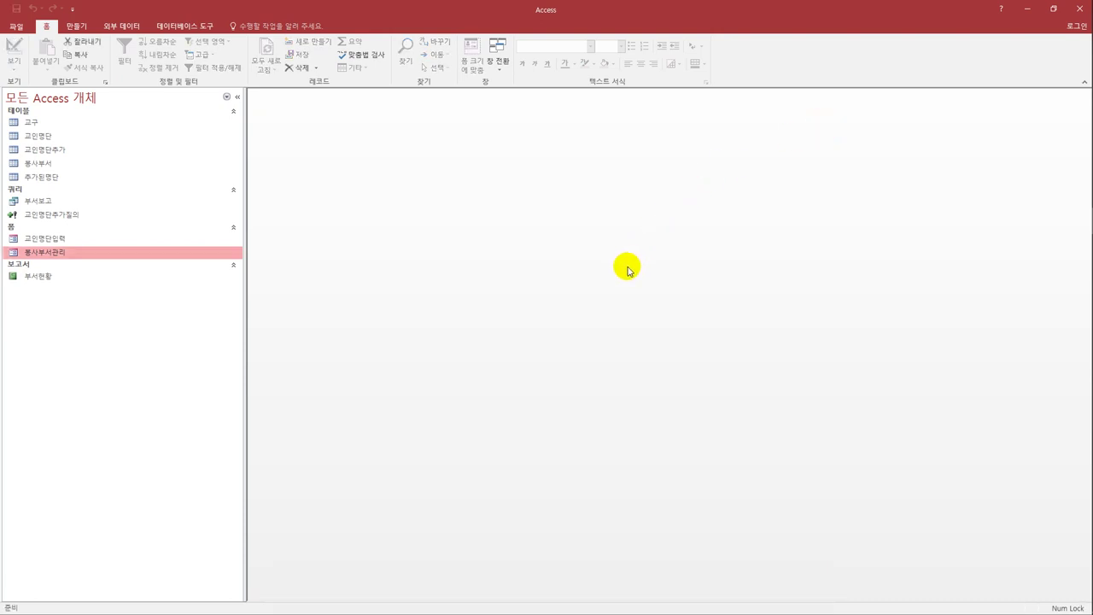
Open the 교인명단입력 form in Design view and arrange its window and the property sheet so they do not overlap
click(212, 241)
right_click(85, 248)
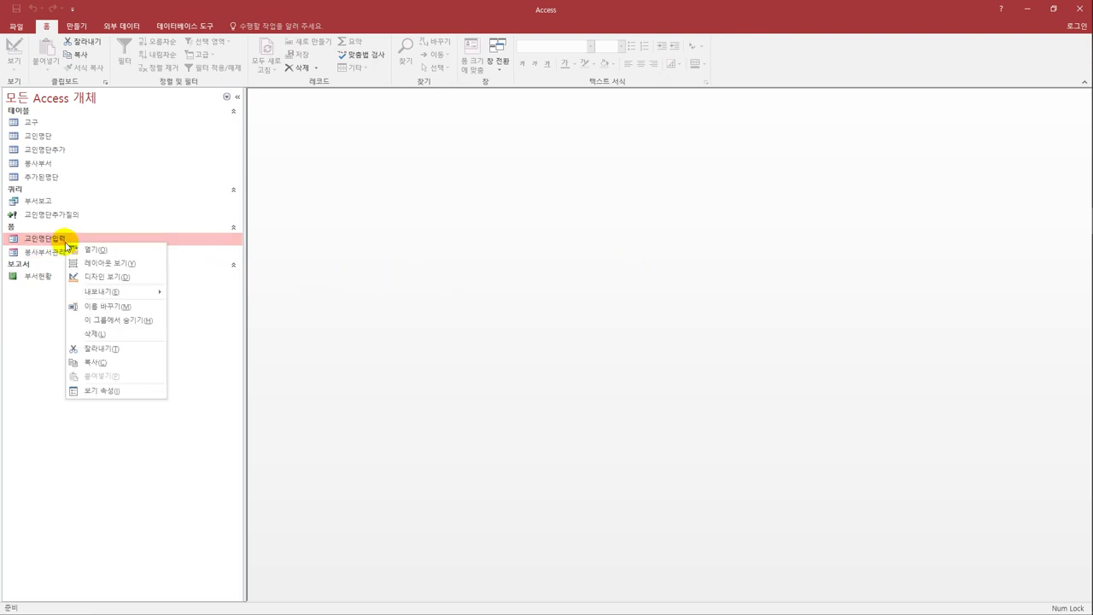
click(117, 276)
drag(461, 309, 444, 138)
drag(623, 156, 693, 163)
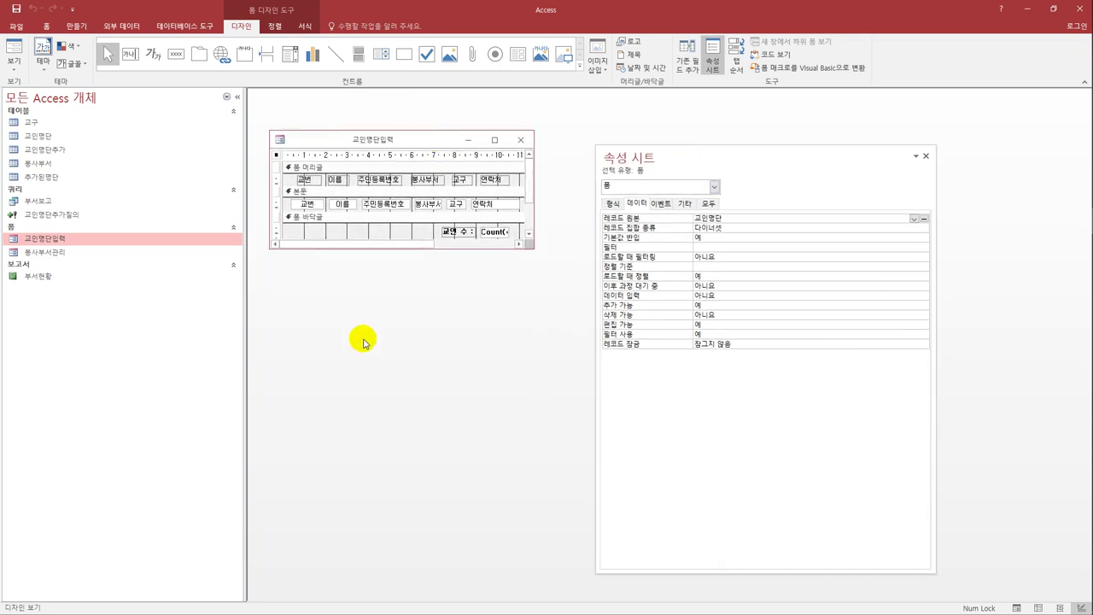
Start a new conditional formatting rule for all the controls in the 본문 section, using the expression condition (식이)
click(274, 203)
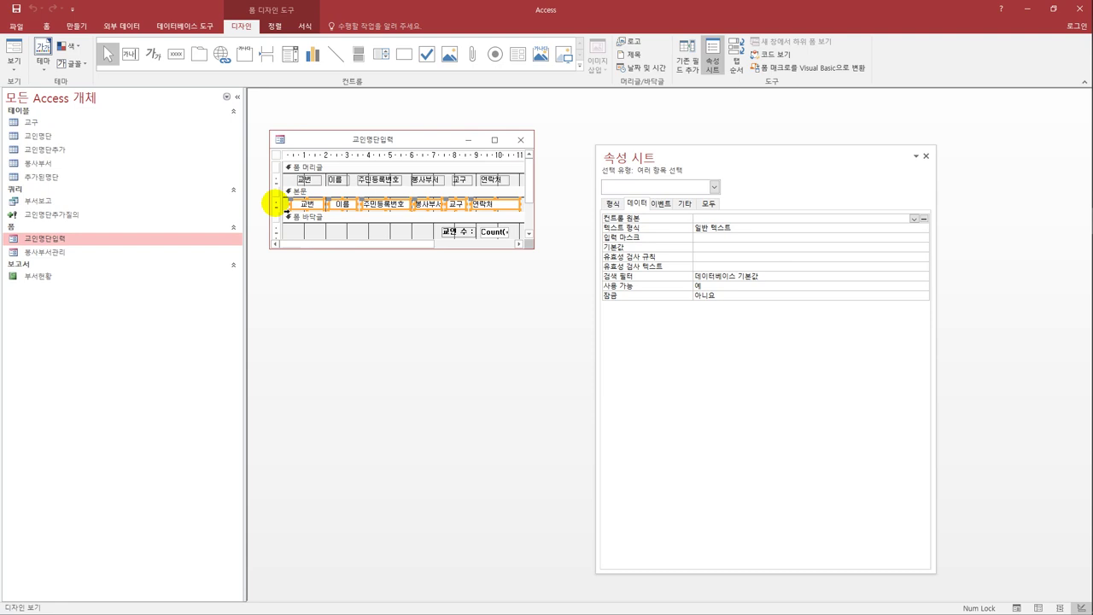
click(301, 30)
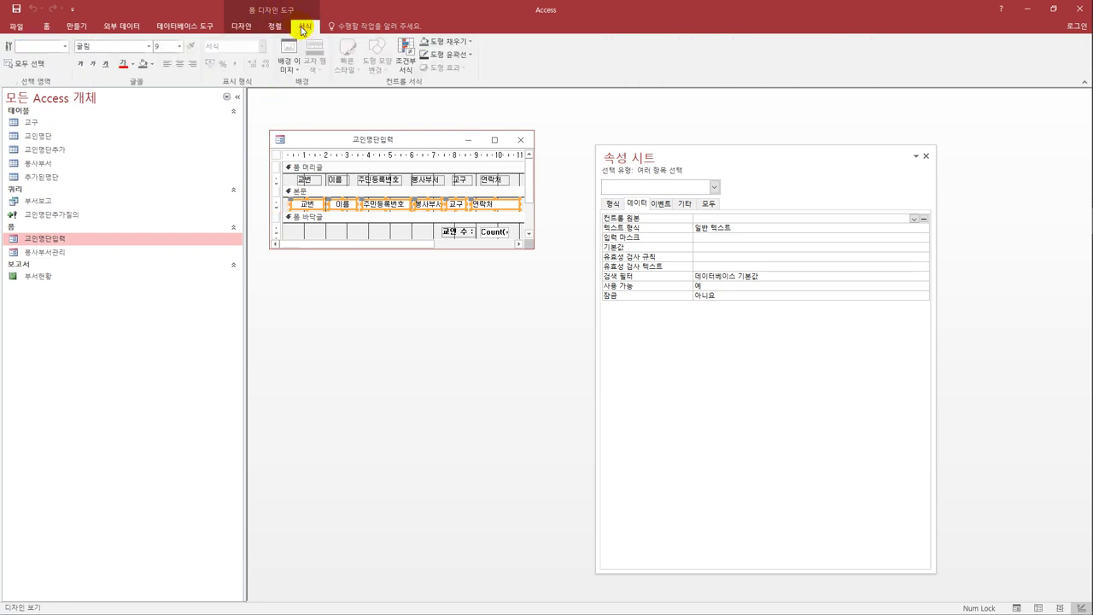
click(404, 53)
drag(516, 229, 451, 295)
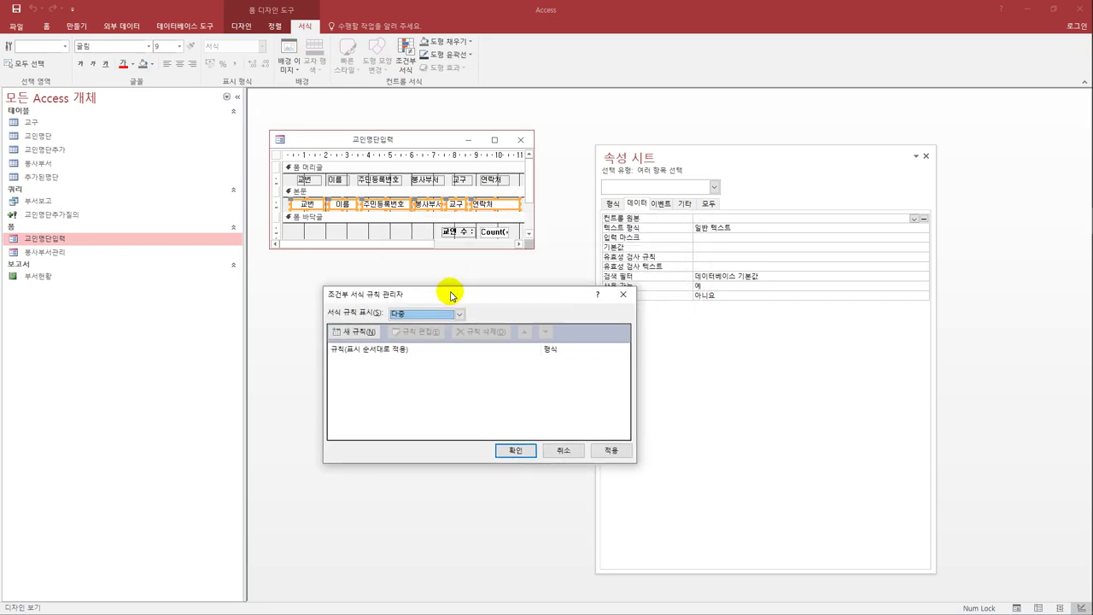
click(355, 332)
drag(426, 285, 536, 340)
click(484, 428)
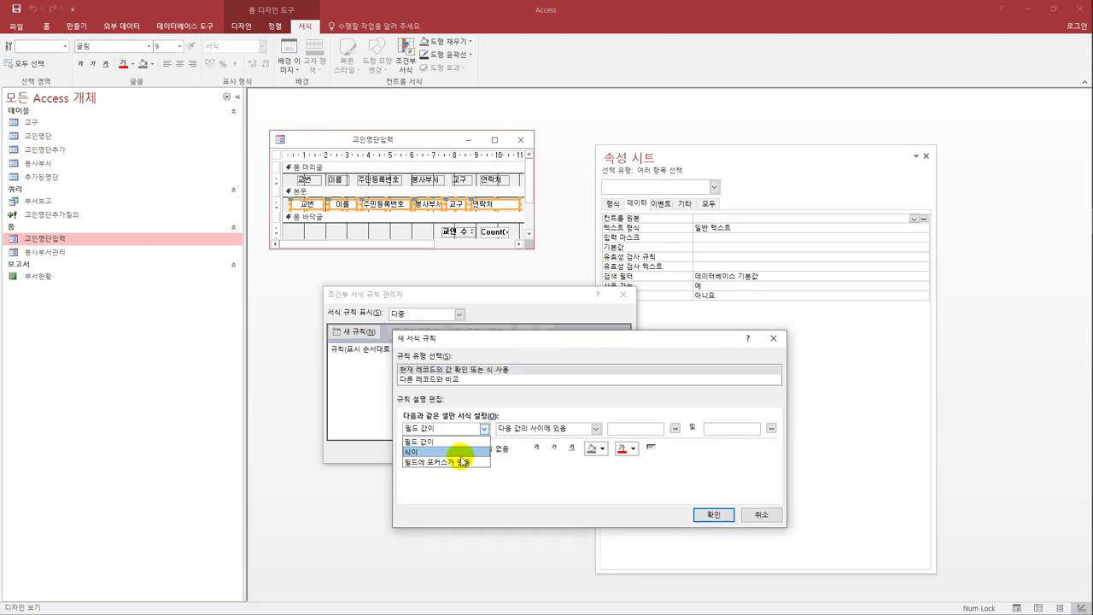
click(459, 451)
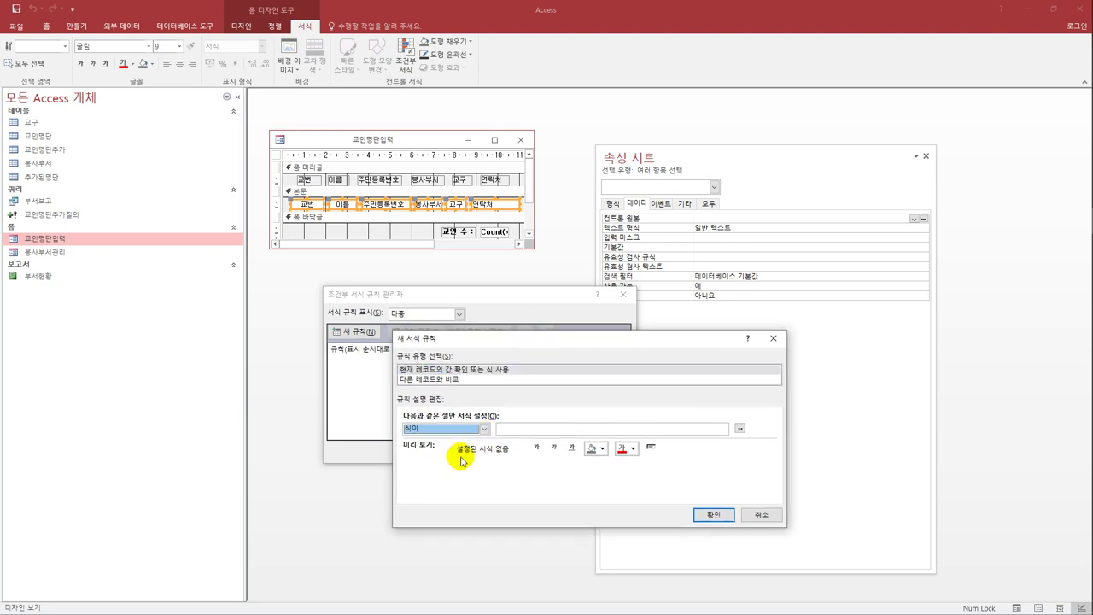
Define the rule with the expression left([교번],1)="8" and bold italic formatting, and apply it to the controls
click(516, 434)
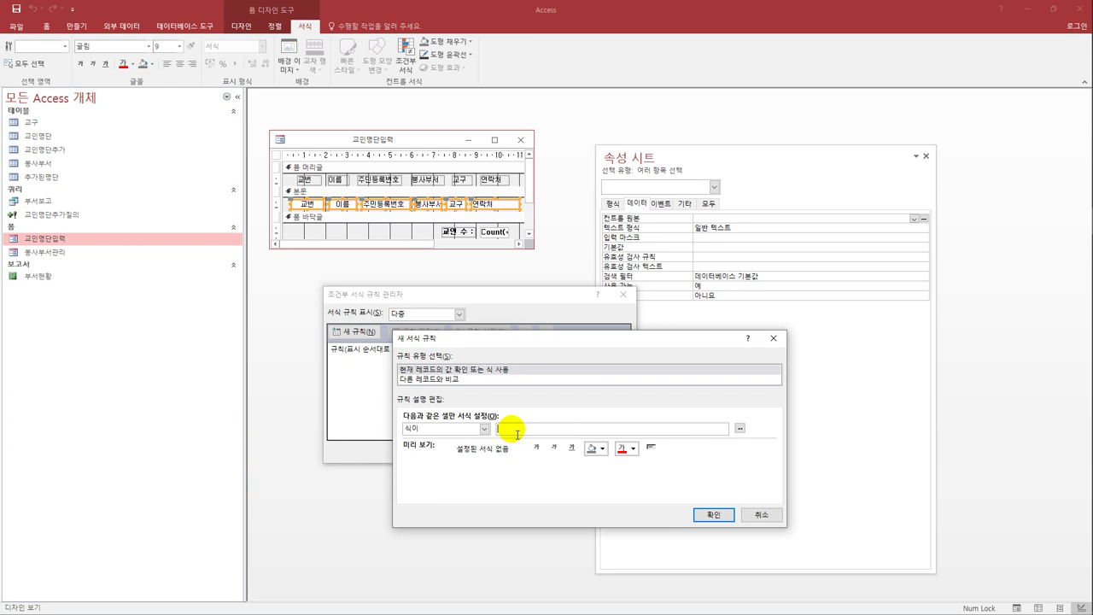
text([)
text(left([)
text(교번])
text(,1)=)
text("8")
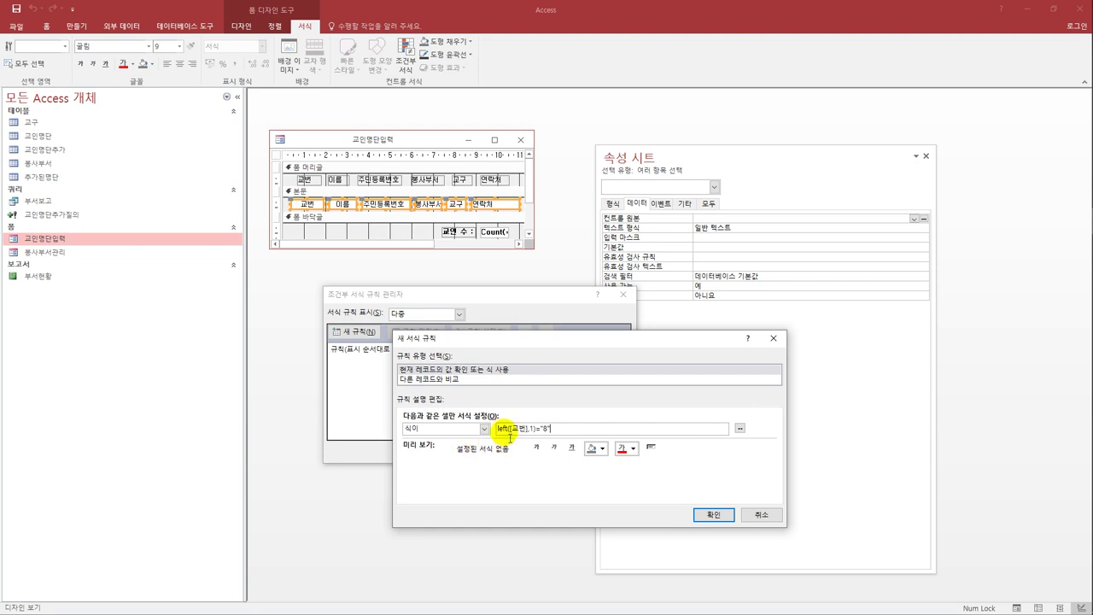
click(542, 453)
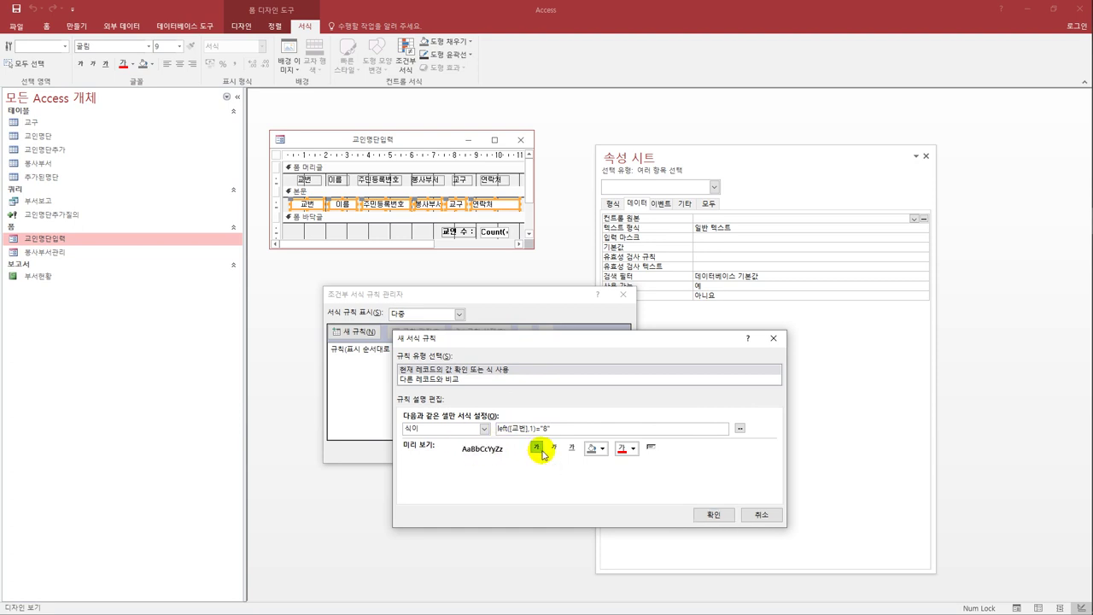
click(554, 448)
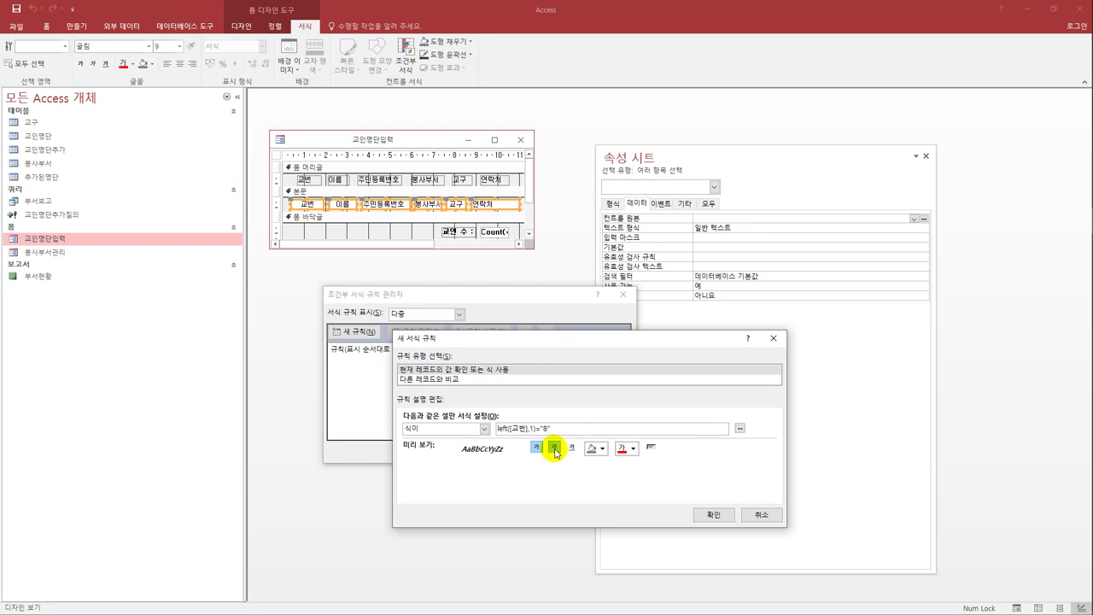
click(711, 515)
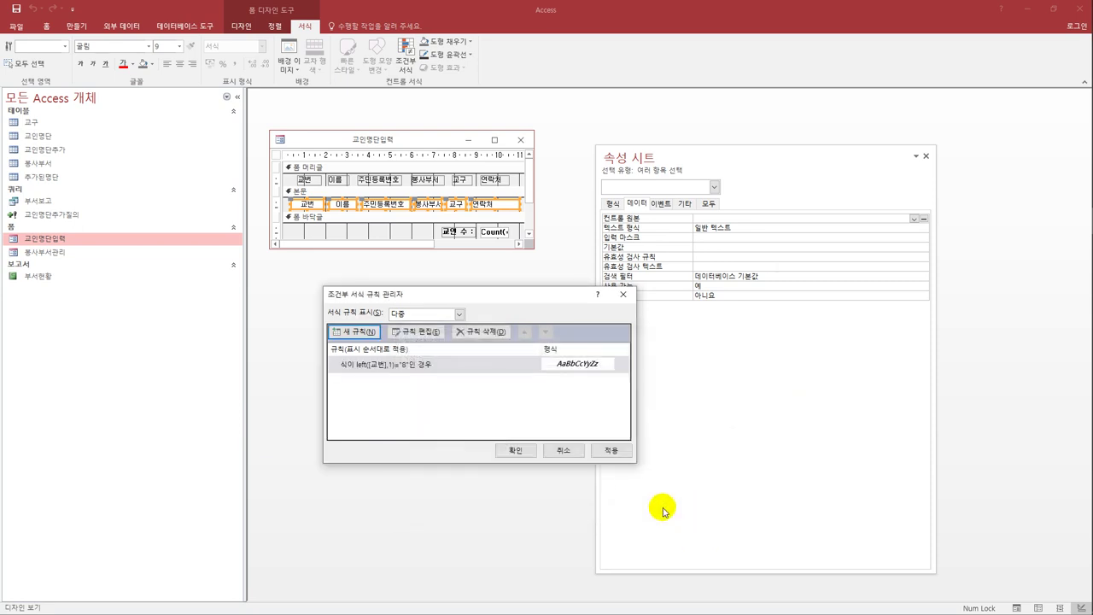
click(518, 450)
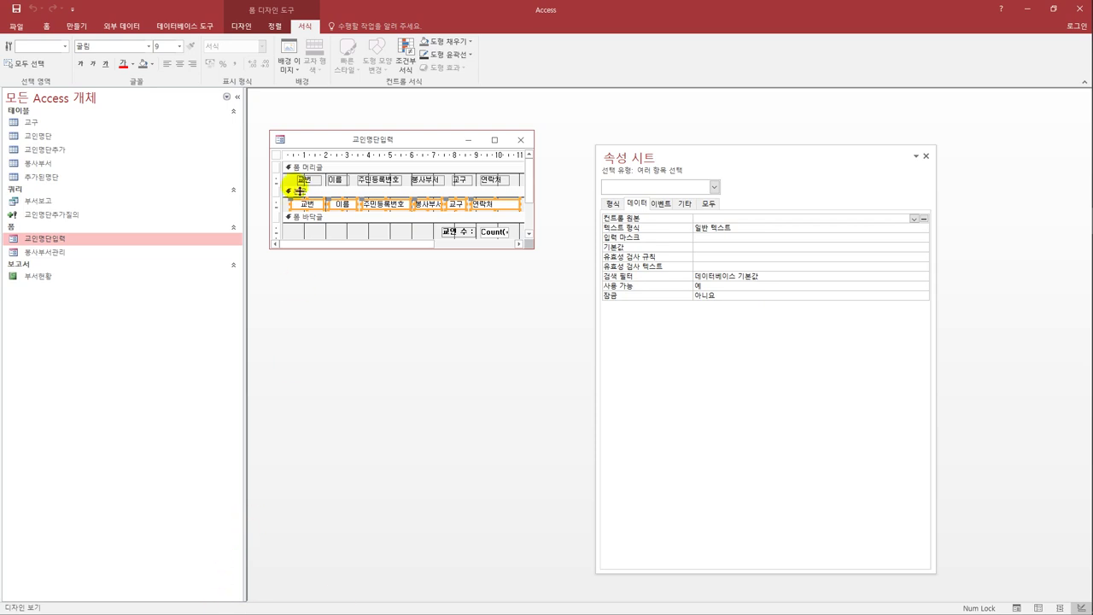
Check the conditionally formatted records in Form view and close the 교인명단입력 form, saving its design changes
click(244, 27)
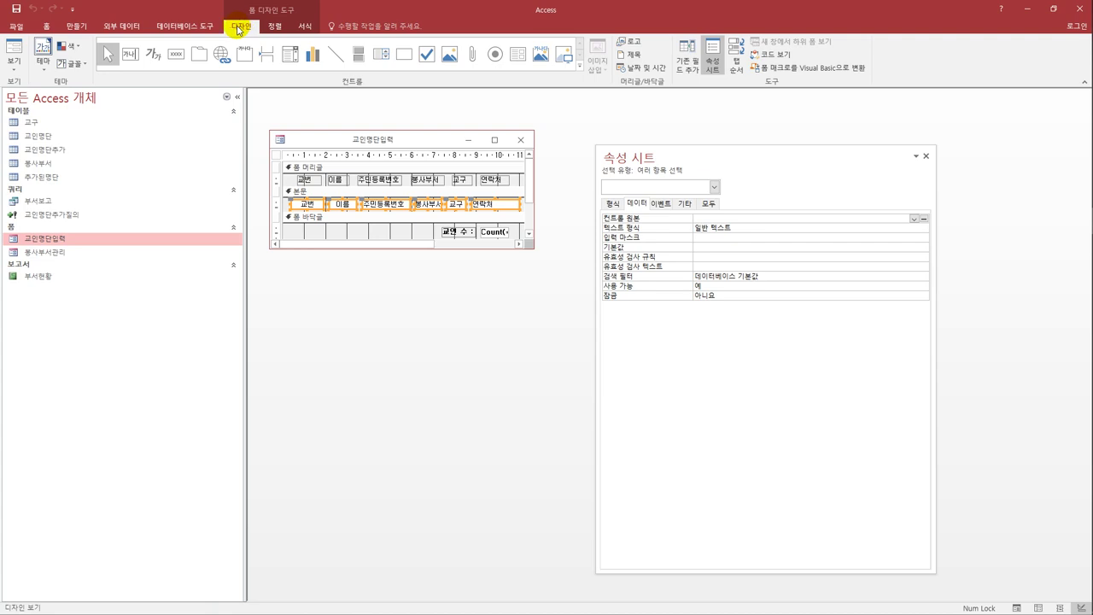
click(18, 49)
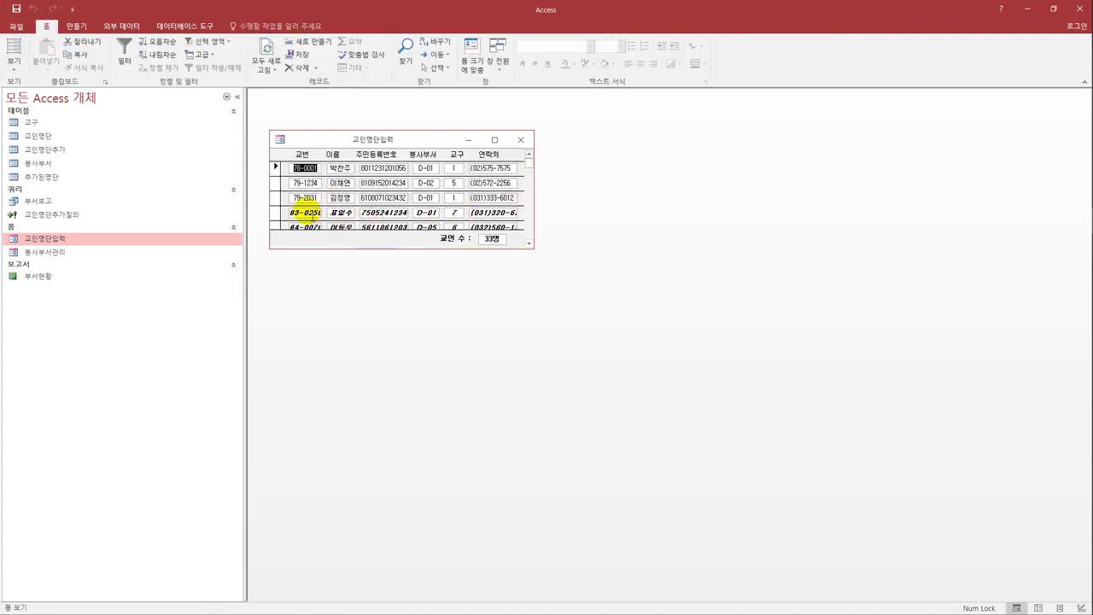
click(528, 244)
click(528, 244)
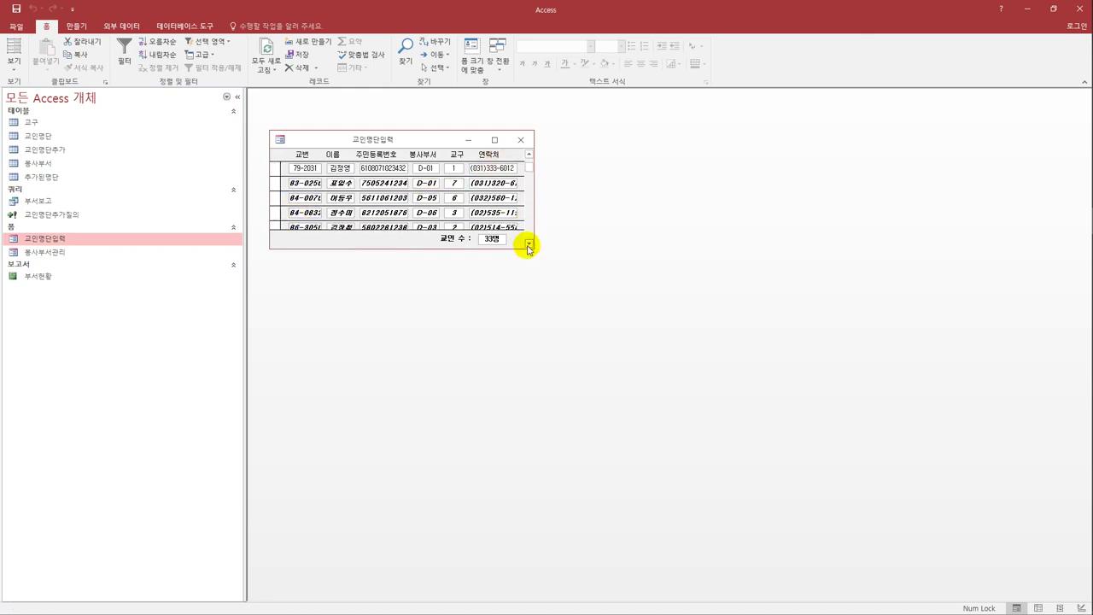
click(529, 244)
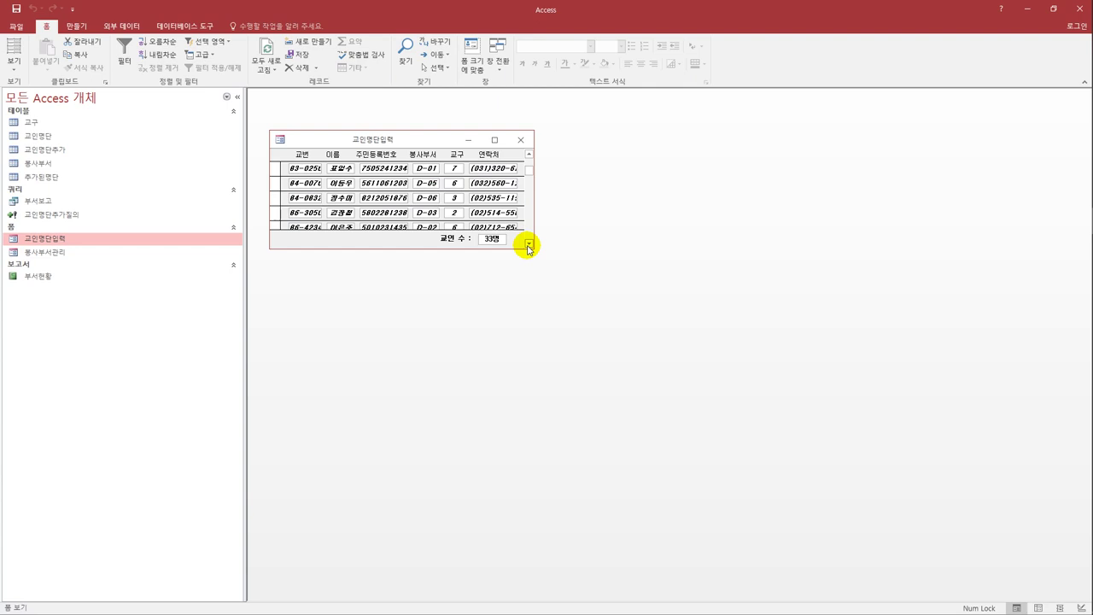
click(527, 140)
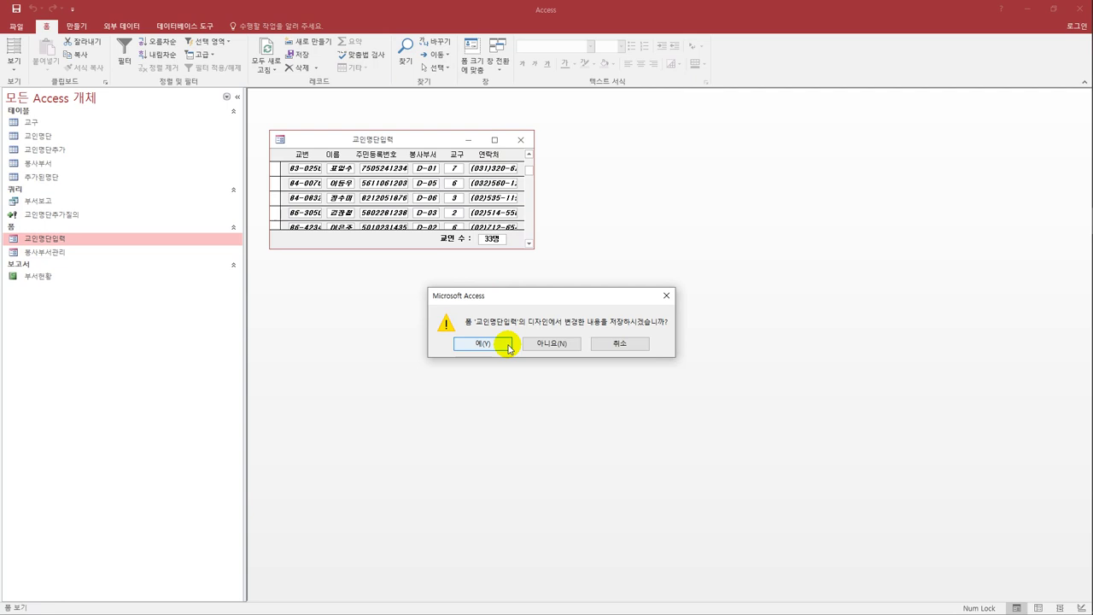
click(507, 345)
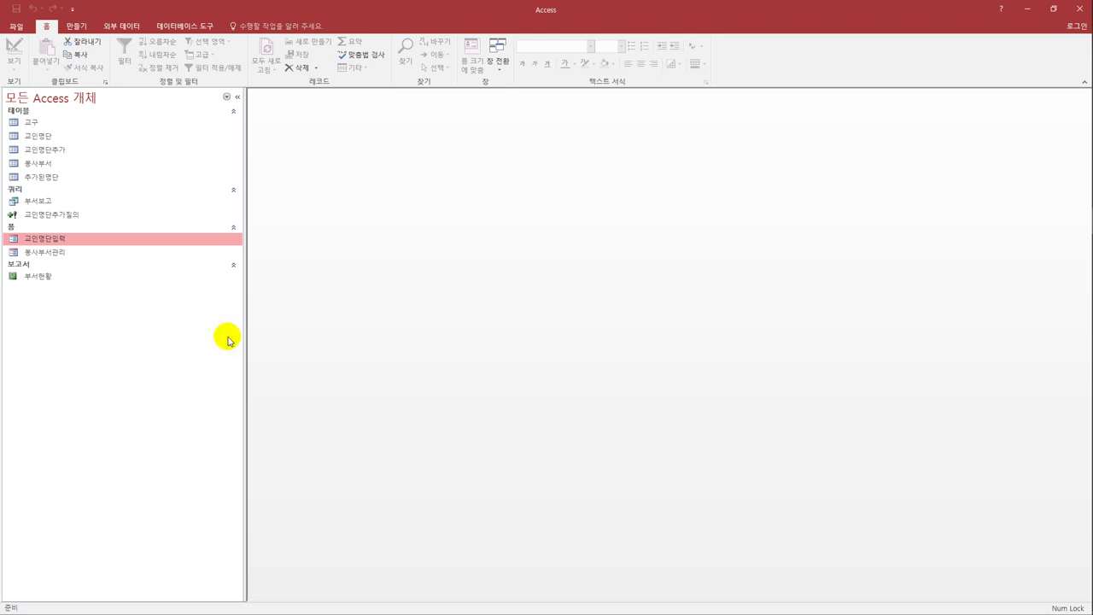
Open the 부서현황 report in Design view and move its window into the clear workspace
click(35, 281)
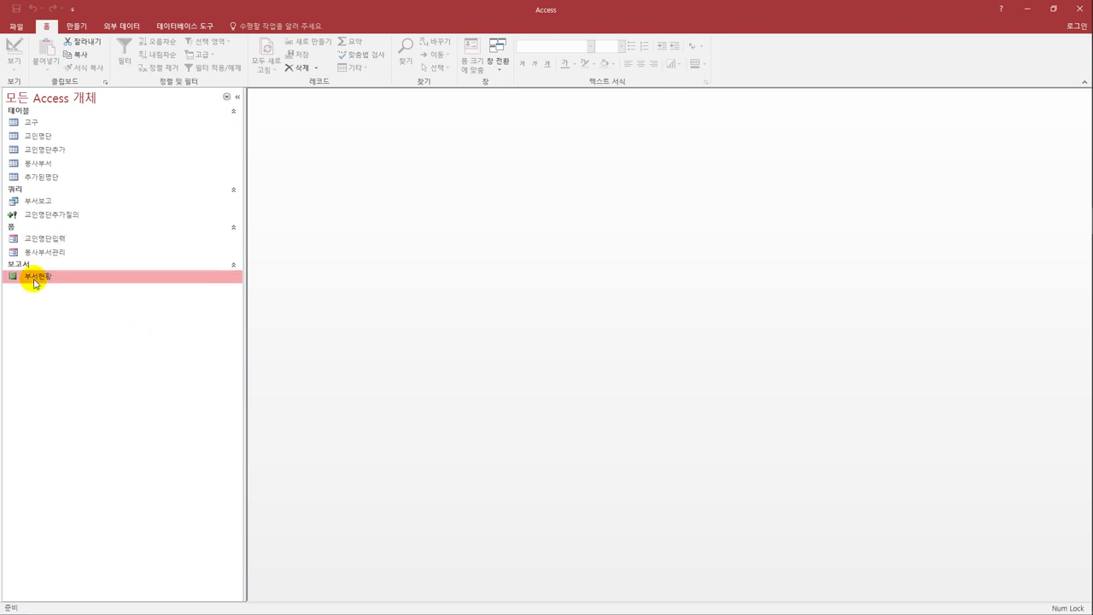
right_click(35, 281)
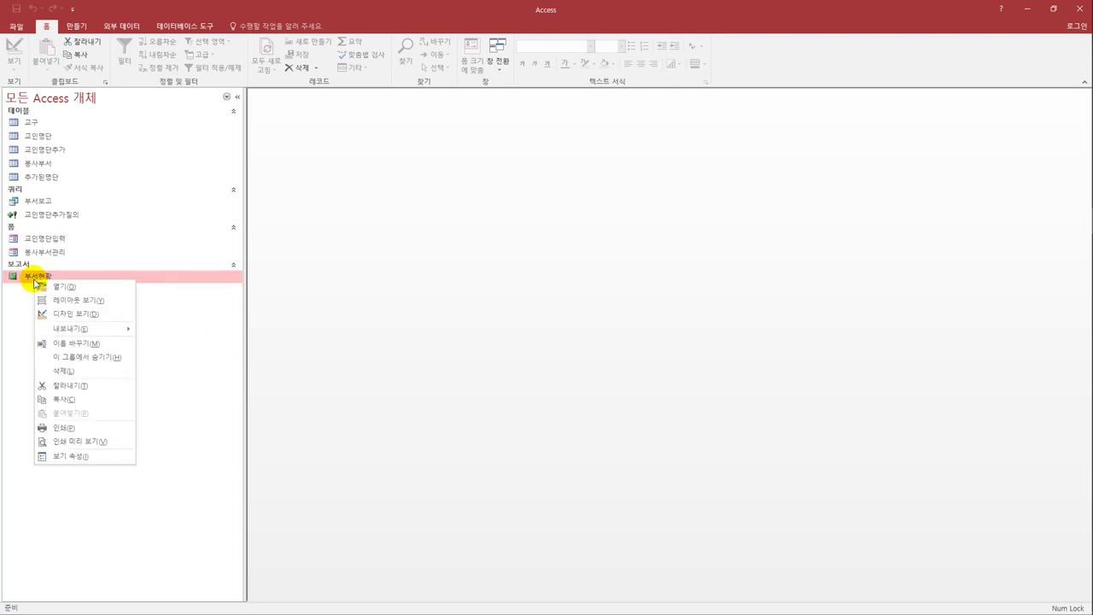
click(78, 313)
drag(359, 98, 373, 124)
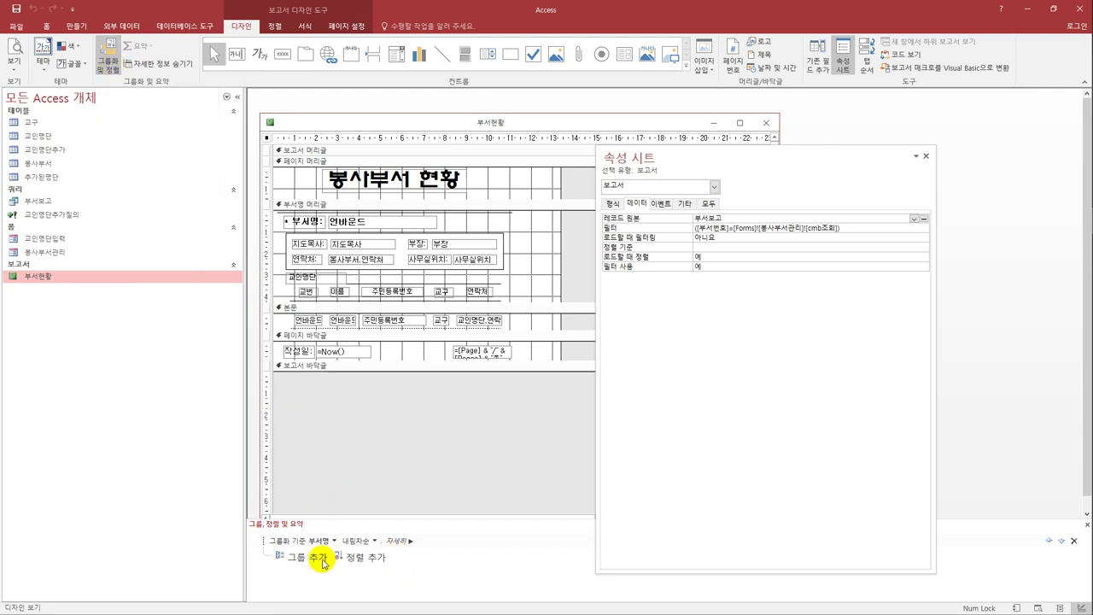
Set the 부서명 group to ascending order (오름차순) and add an ascending sort on the 교구 field
click(376, 543)
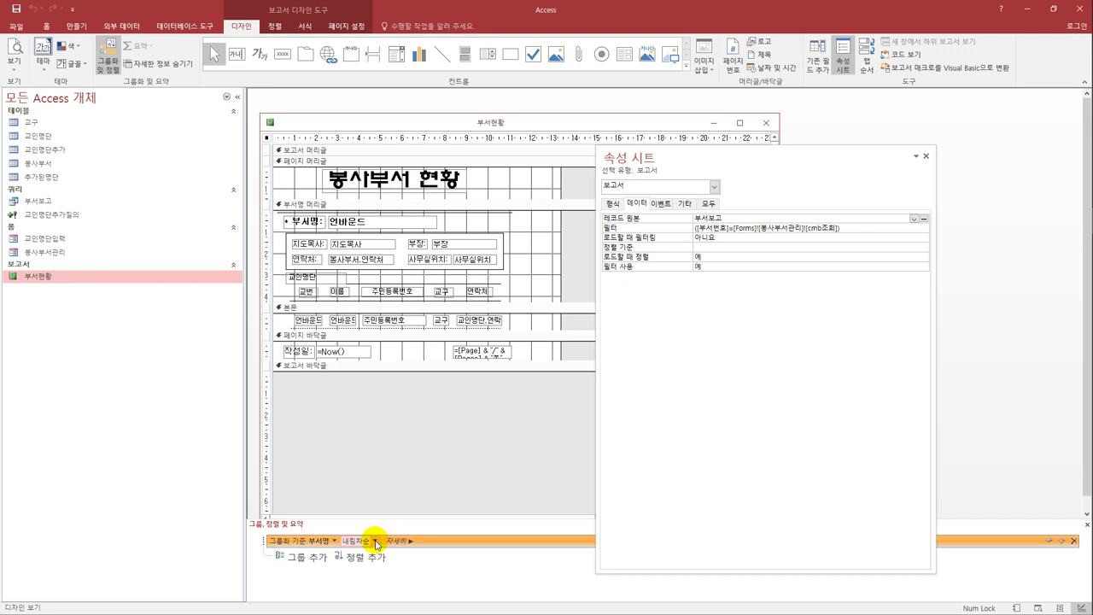
click(365, 555)
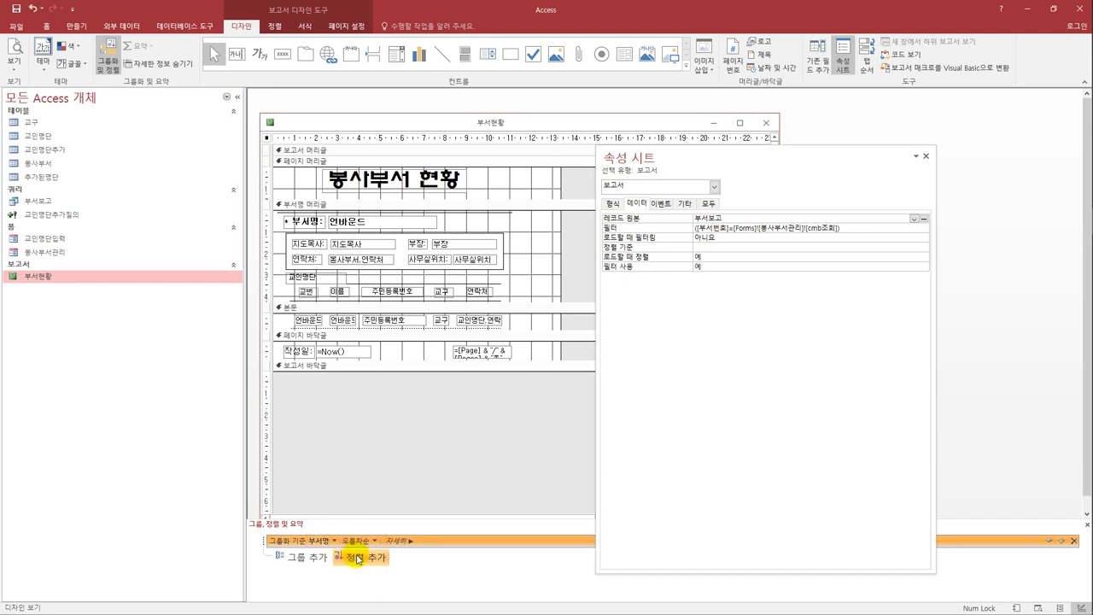
click(362, 557)
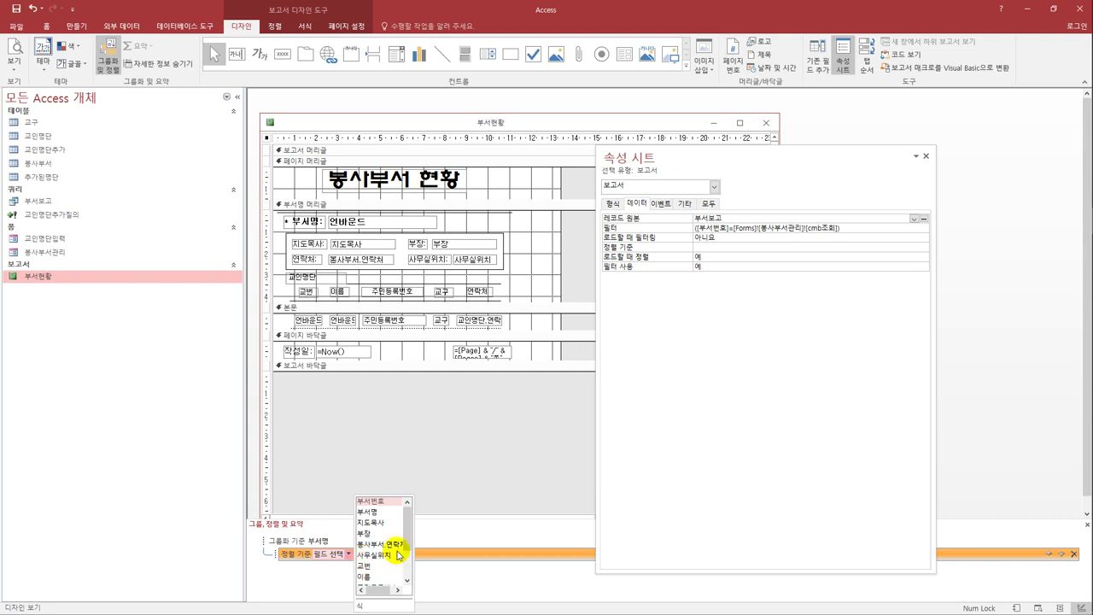
scroll(410, 537, down, 2)
click(388, 555)
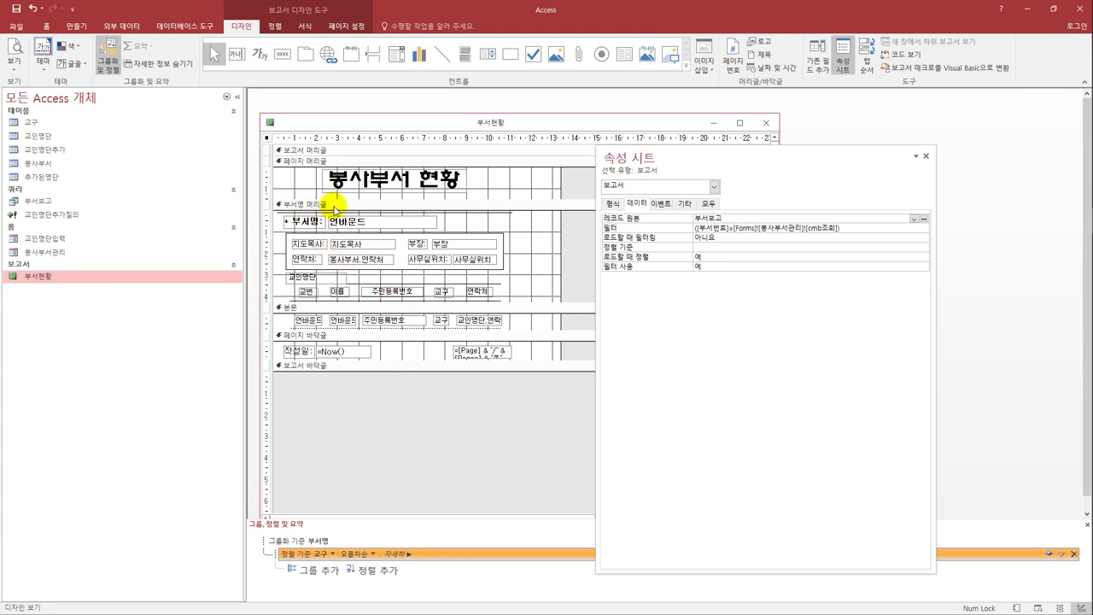
Set the control source of the txt부서명 text box to =[부서명] & "(" & [부서번호] & ")"
click(356, 229)
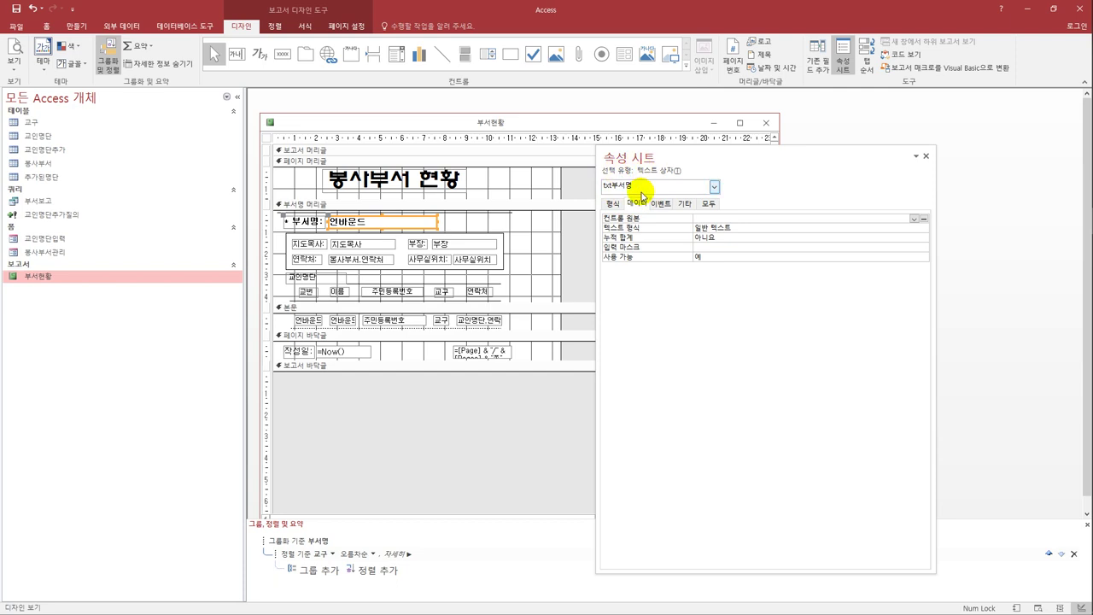
click(698, 219)
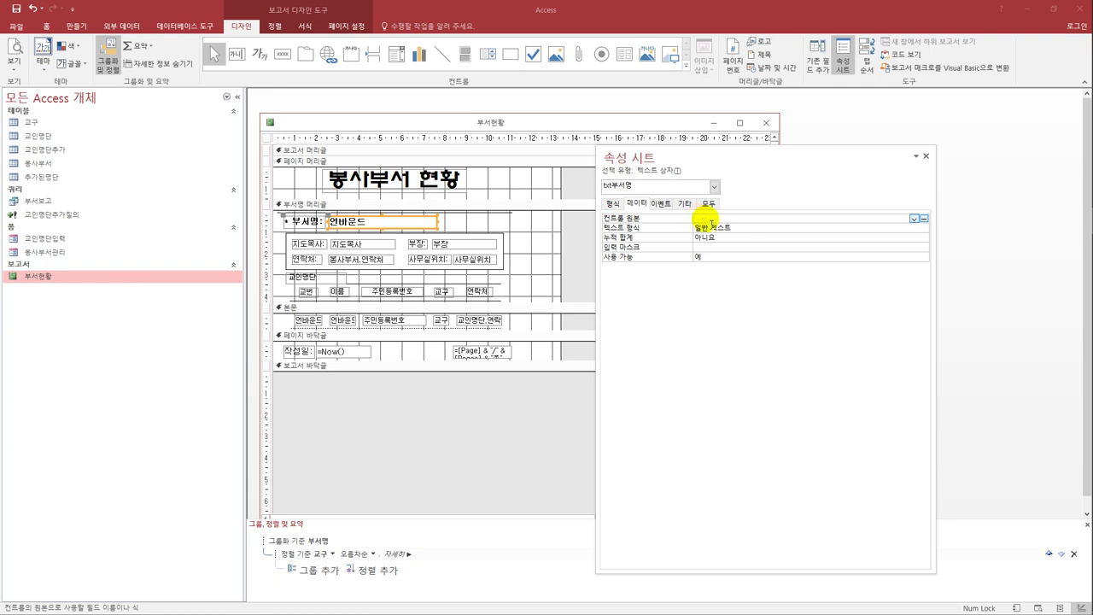
text(=)
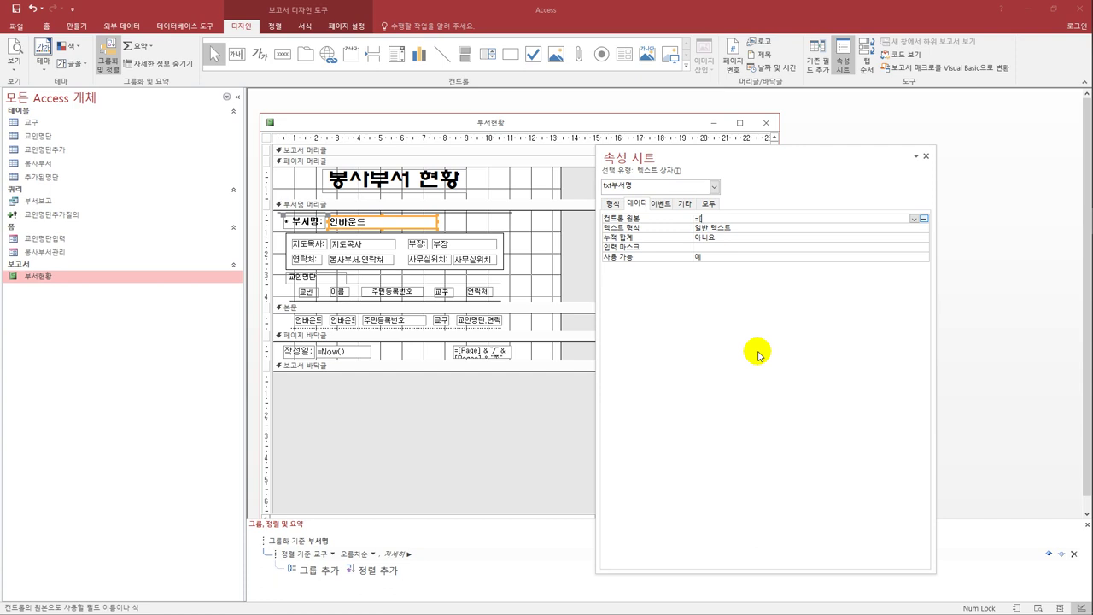
text([부서명)
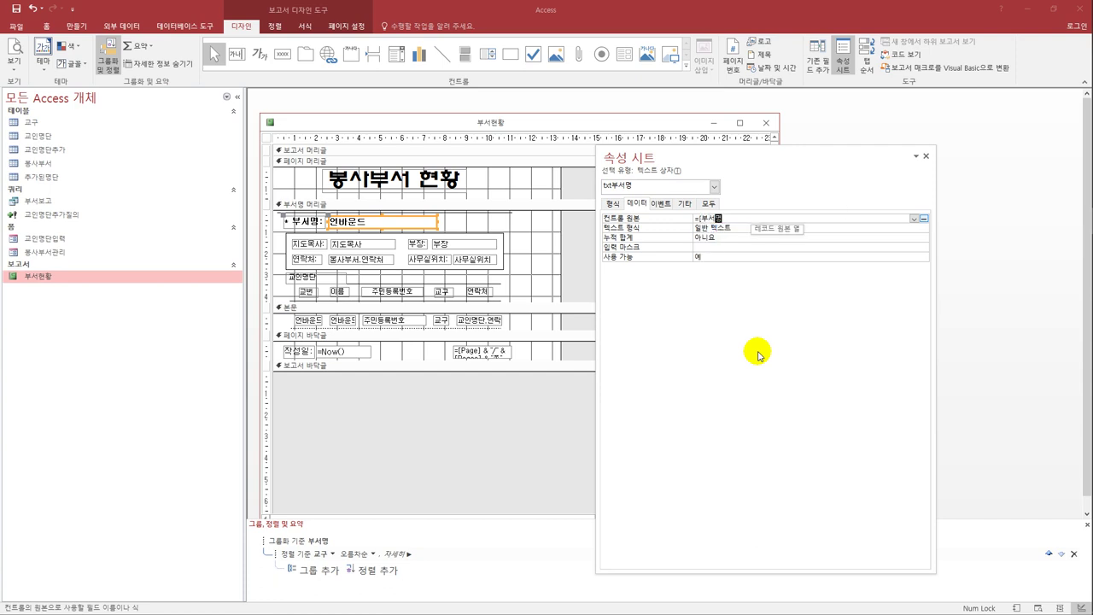
text(] &)
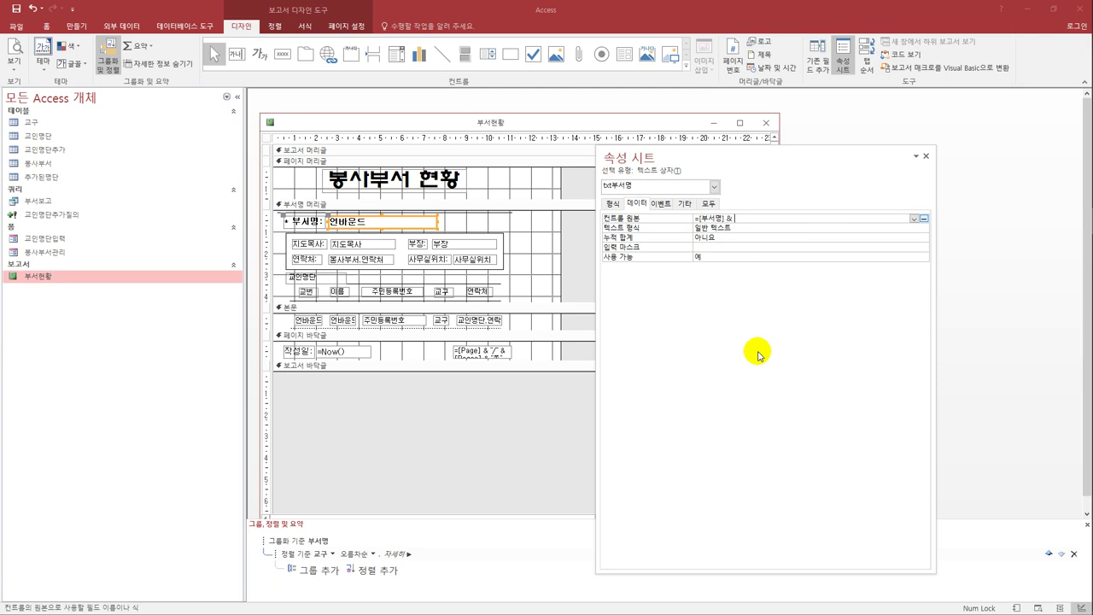
text( "(")
text( &)
text( [qnt)
key(BackSpace)
key(BackSpace)
key(BackSpace)
text(ㅂ부서번호] & "))
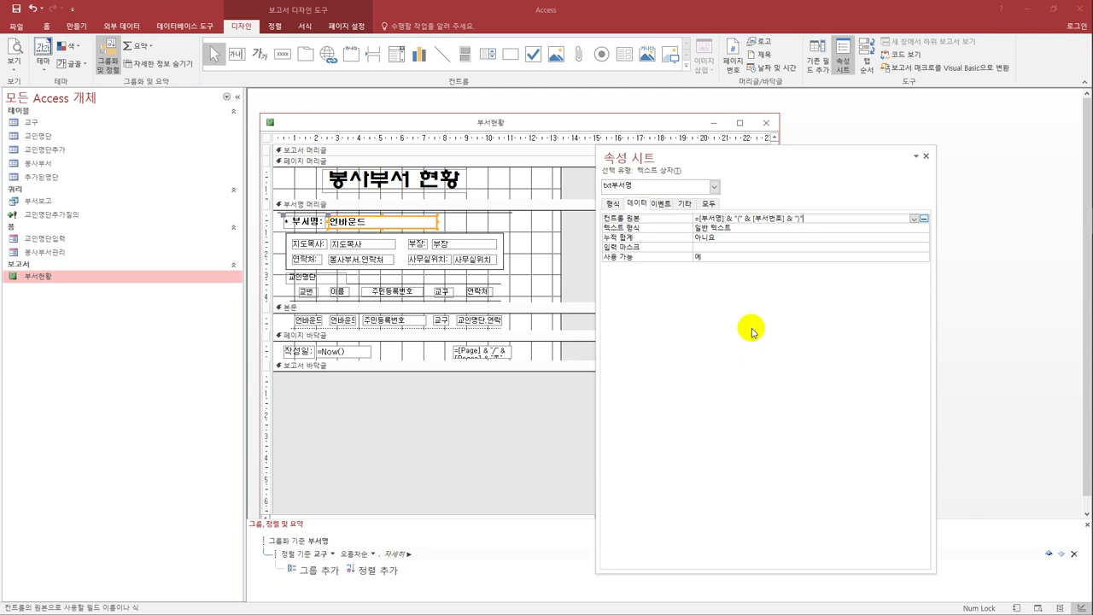
click(771, 247)
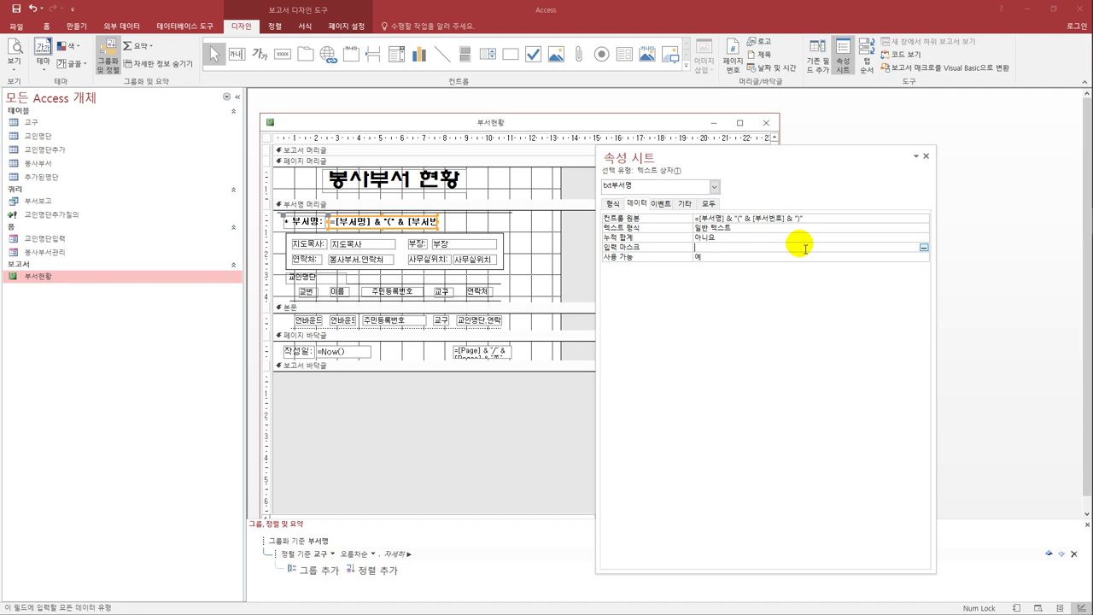
Bind the two unbound text boxes in the 본문 section, txt교번 to 교번 and txt이름 to 이름
click(316, 321)
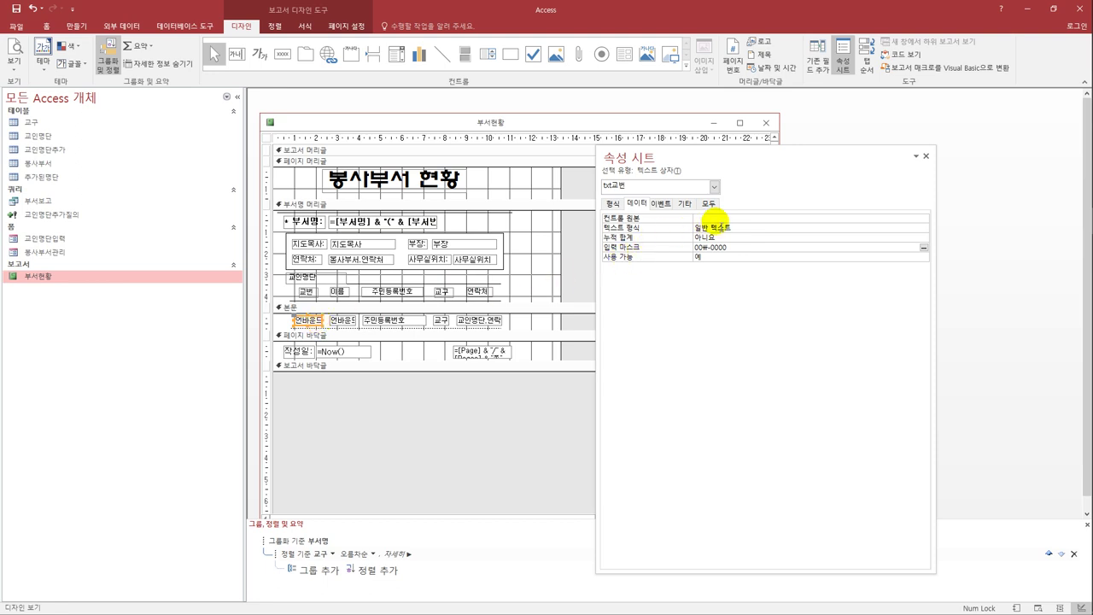
click(712, 218)
click(914, 218)
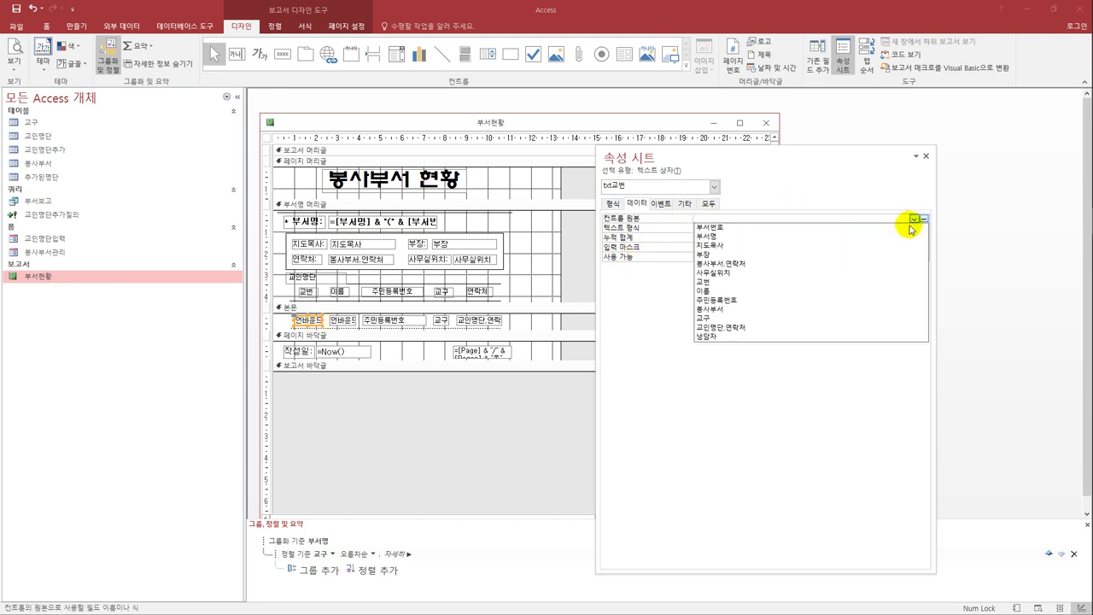
click(858, 281)
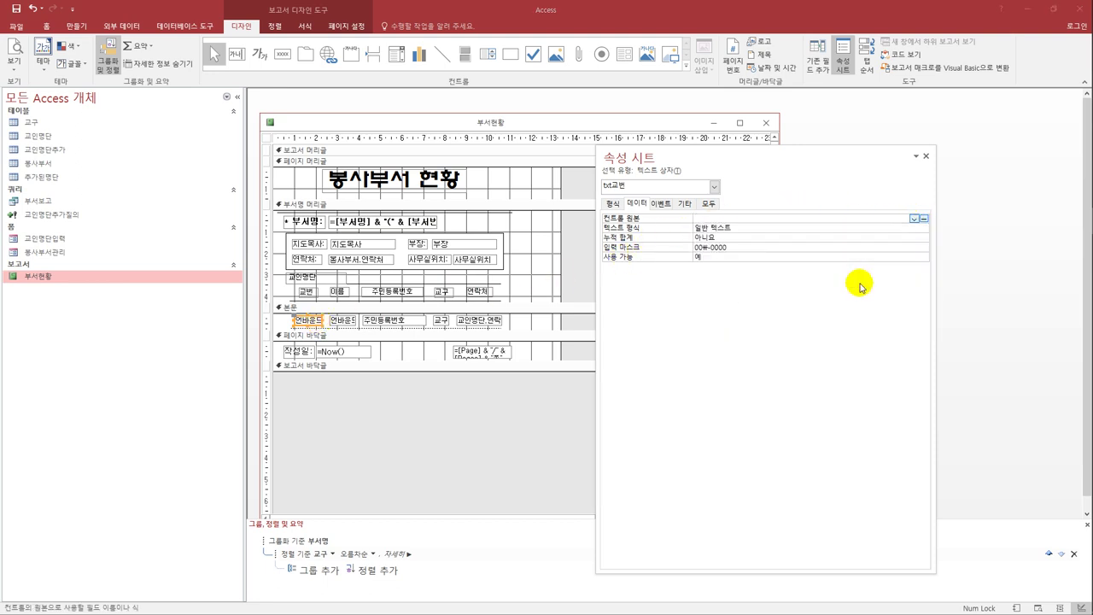
click(337, 323)
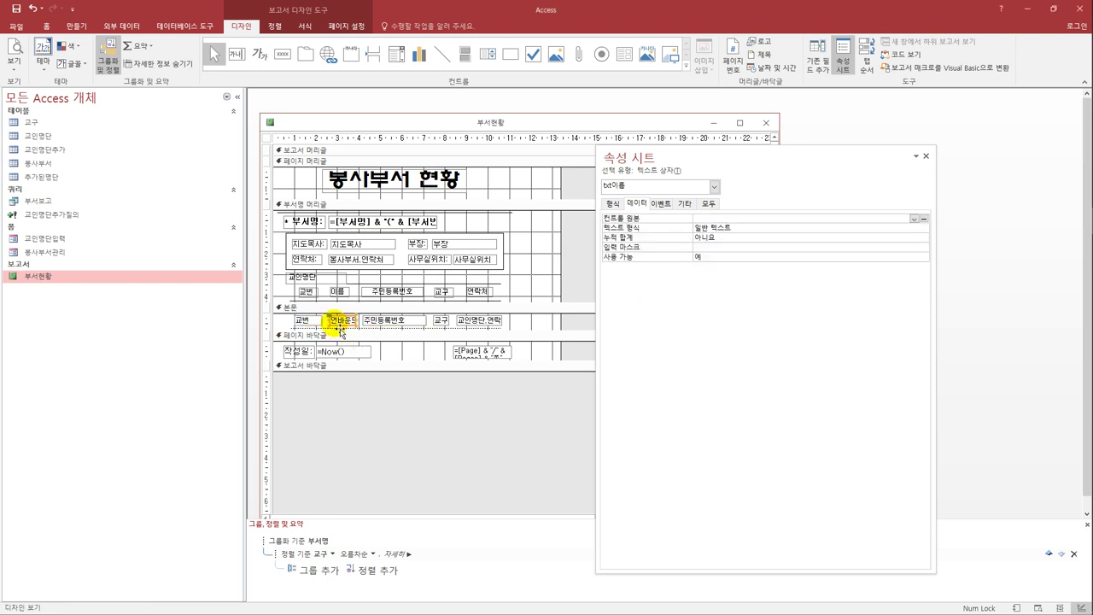
click(913, 218)
click(822, 291)
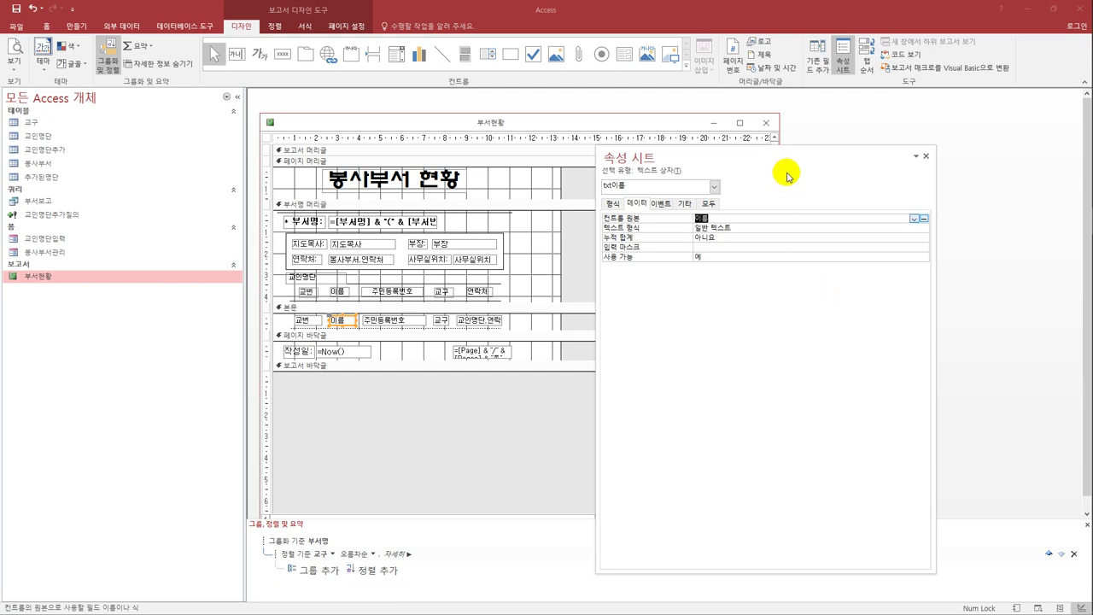
click(401, 328)
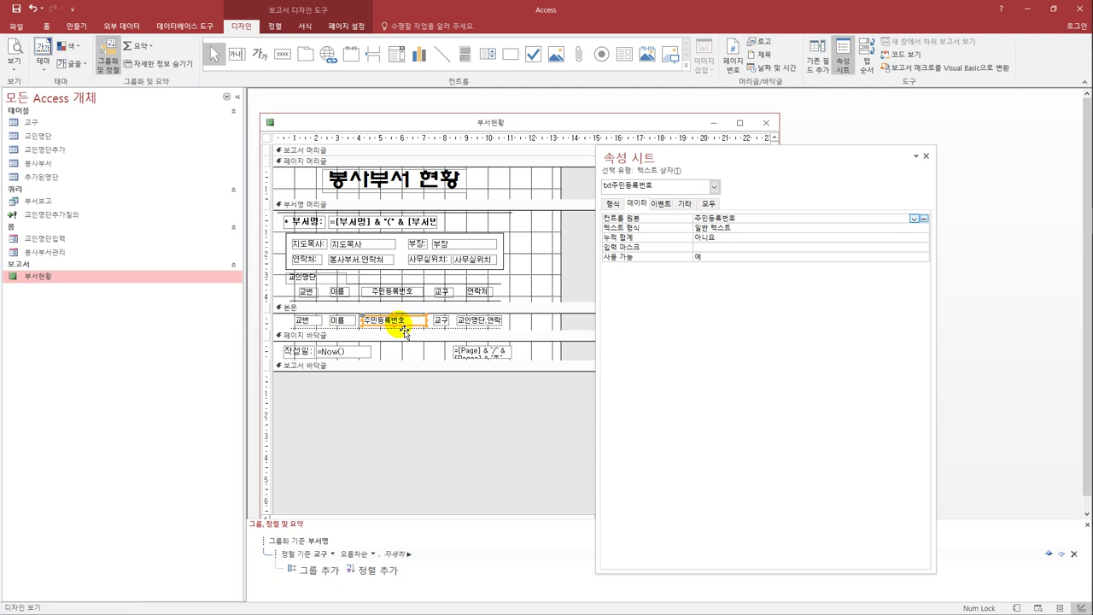
click(708, 250)
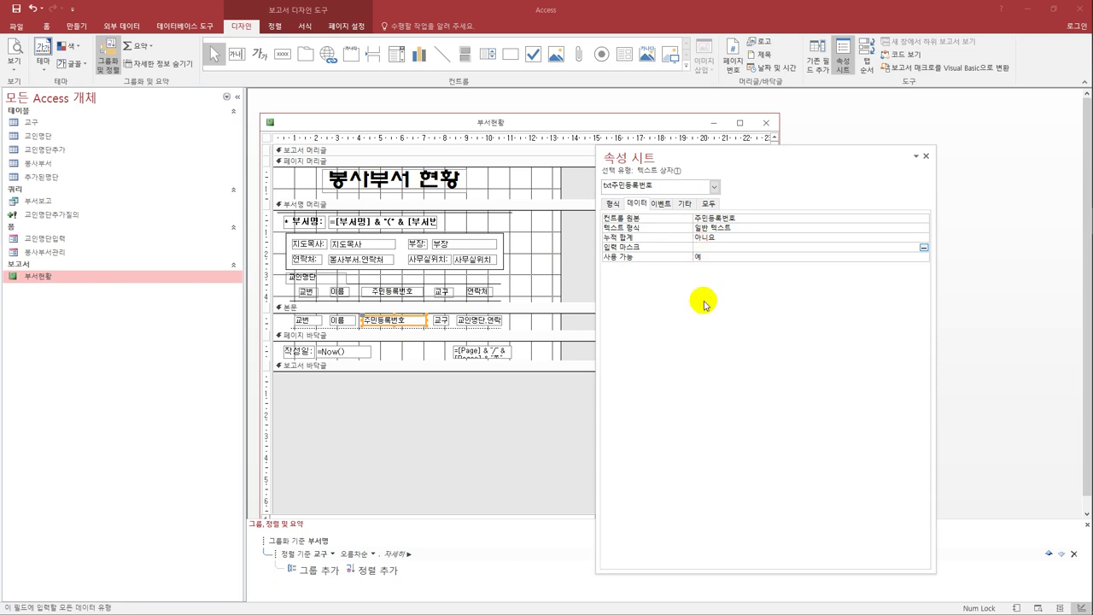
text(000000-0000000)
Set the 부서명 group header's 반복 실행 구역 property to 예 and save the report
click(393, 206)
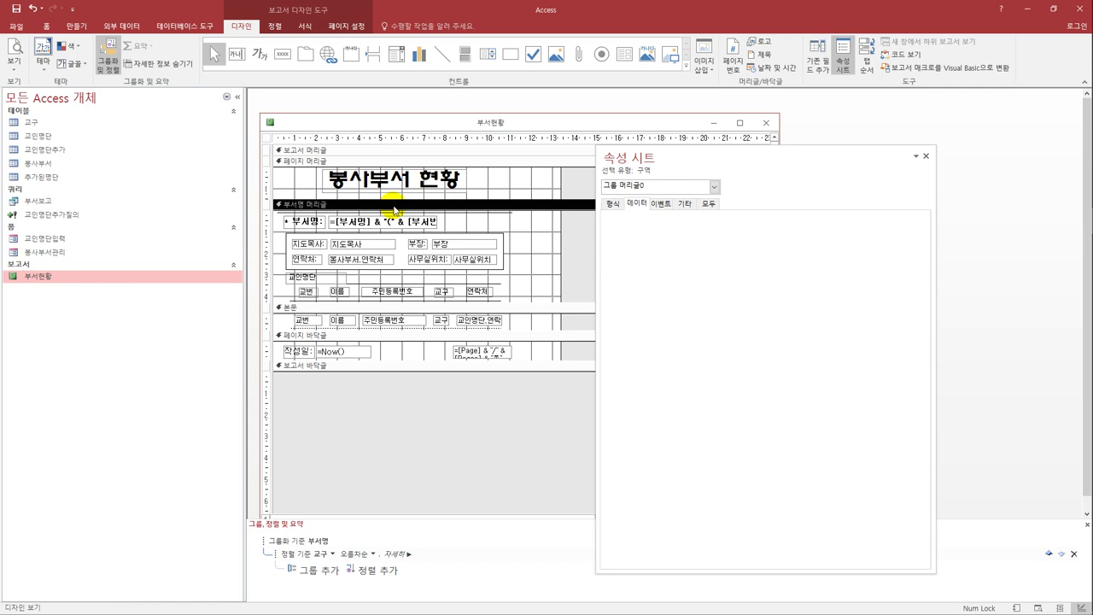
click(615, 204)
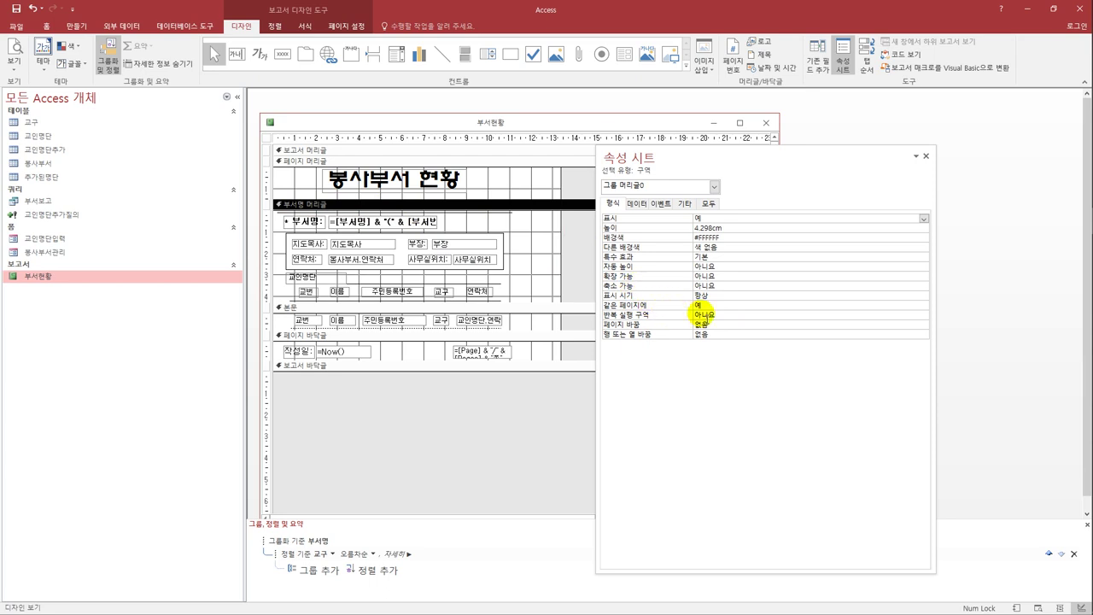
double_click(716, 316)
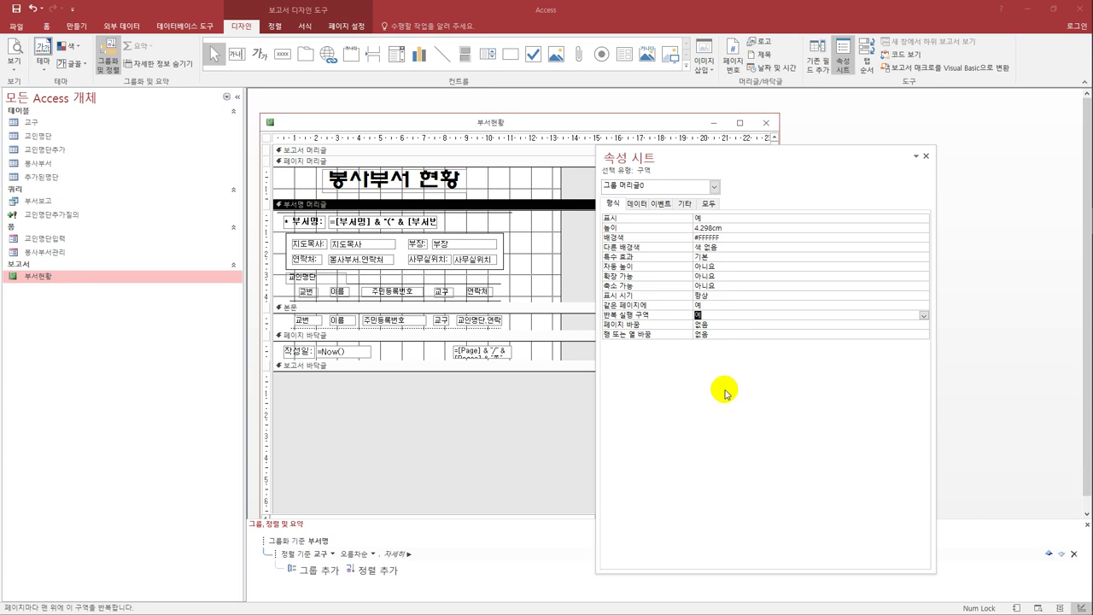
click(14, 12)
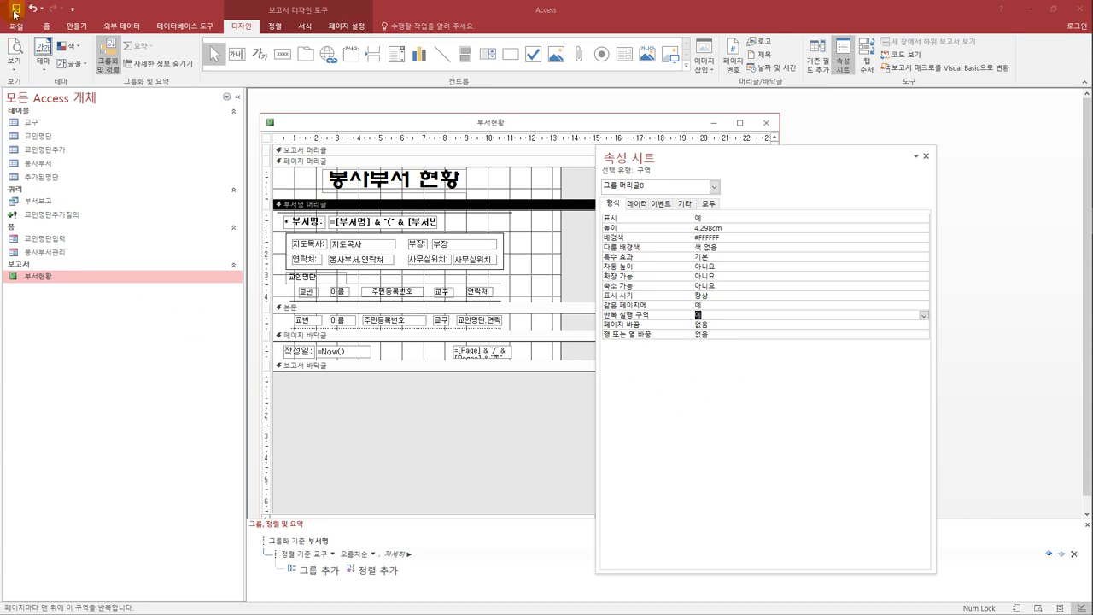
Check pages 1 and 2 of the 부서현황 report in print preview and close the report
click(19, 47)
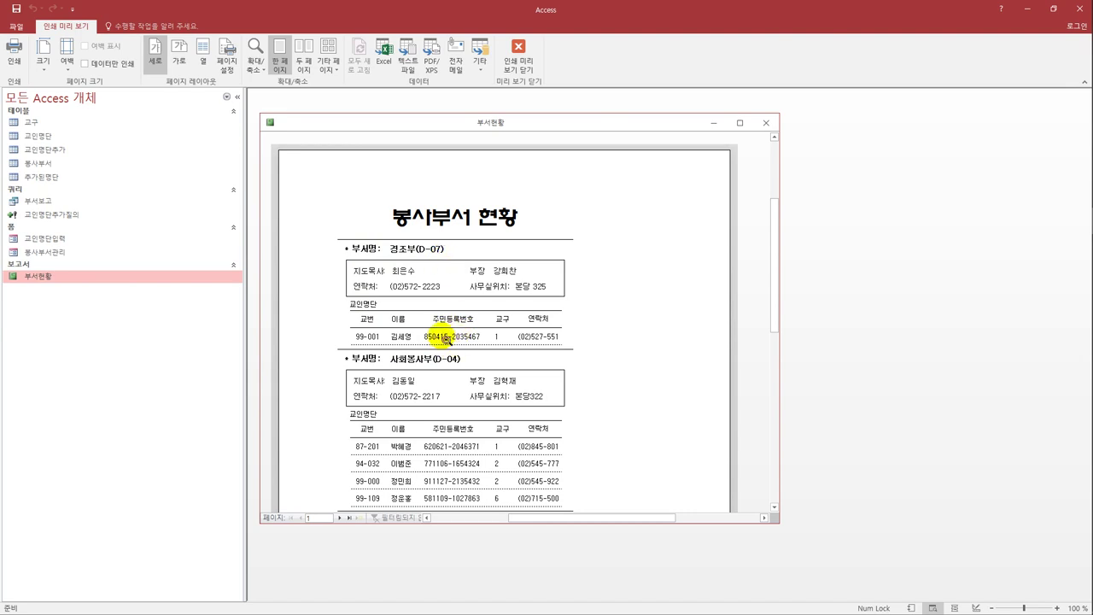
scroll(508, 450, down, 10)
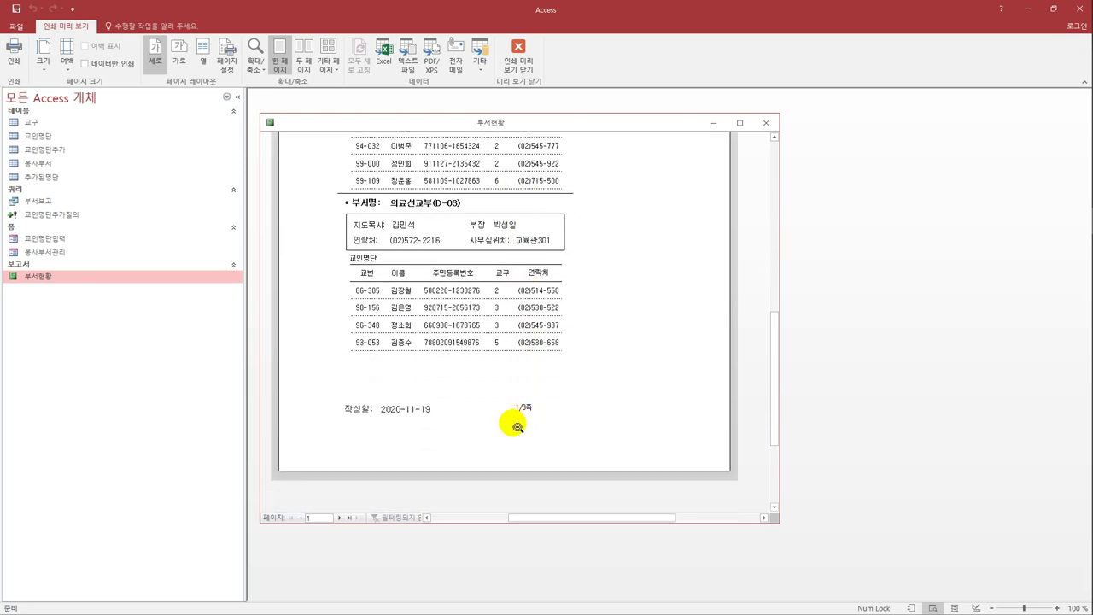
click(338, 517)
scroll(439, 427, up, 5)
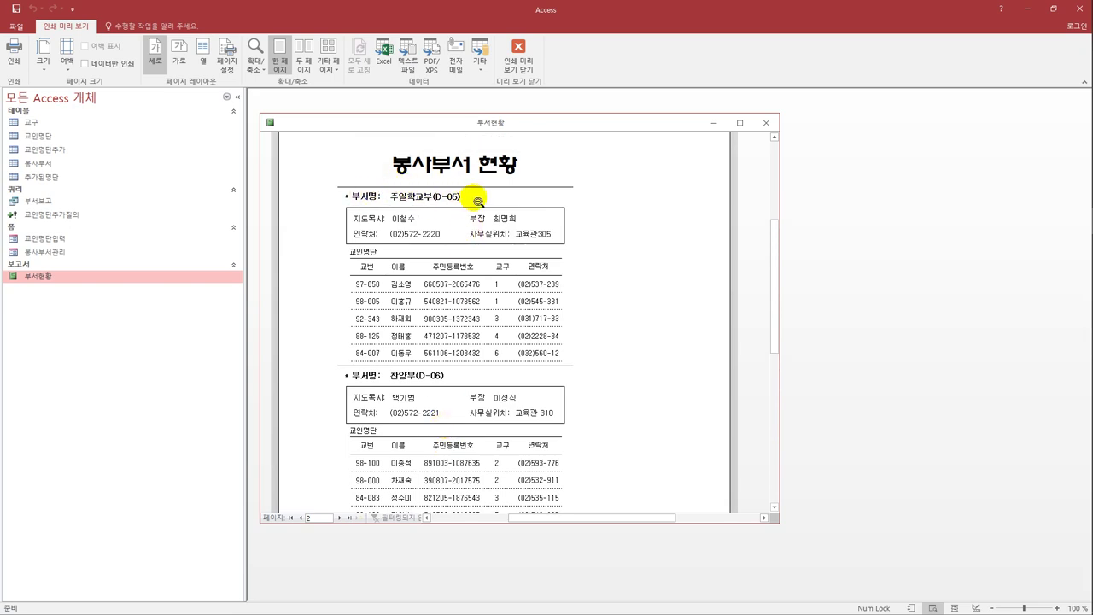
click(518, 56)
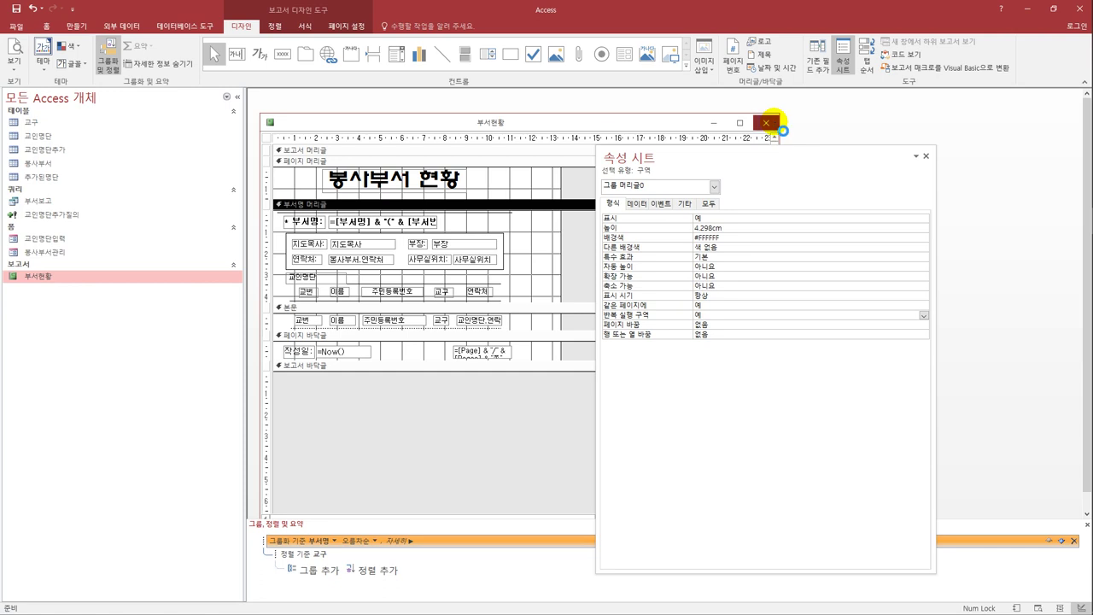
click(766, 122)
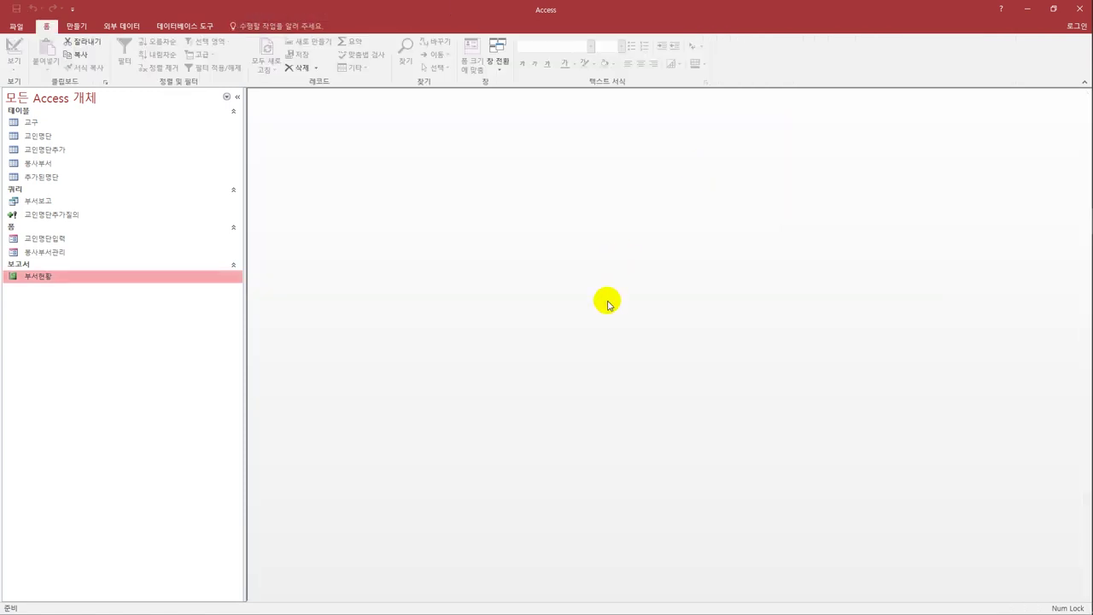
Open the 봉사부서관리 form in Design view and show the event properties of the 봉사부서 보고서 button
click(104, 254)
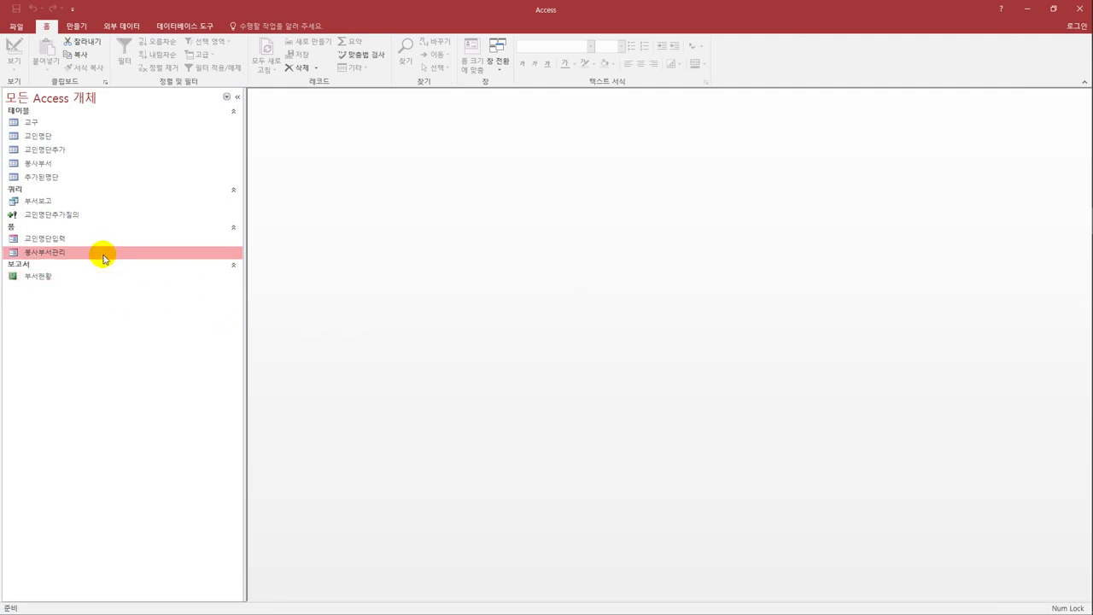
right_click(104, 257)
click(126, 288)
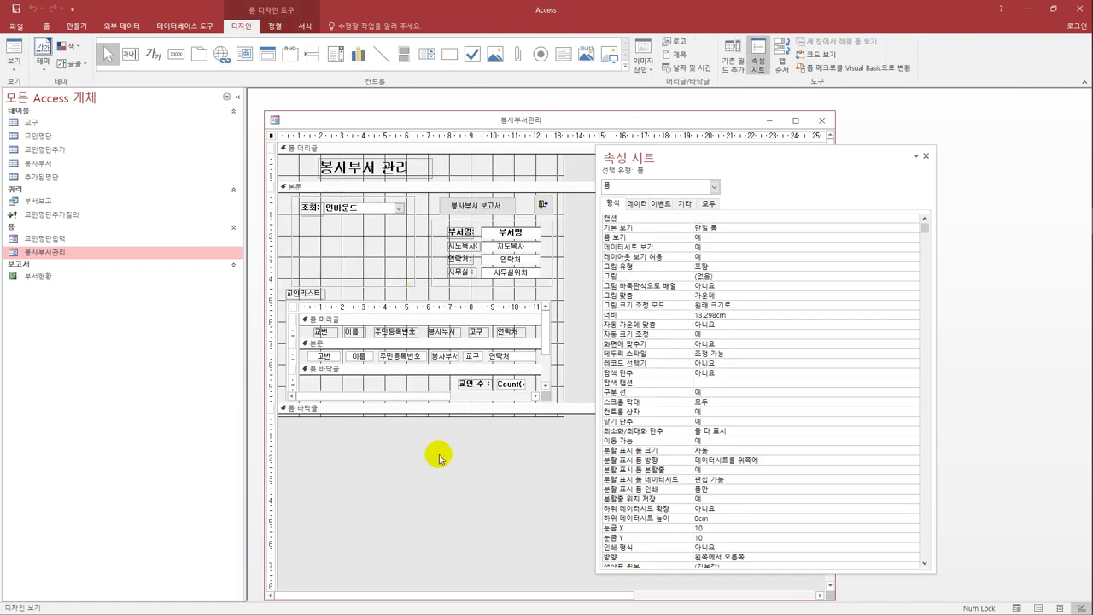
click(482, 212)
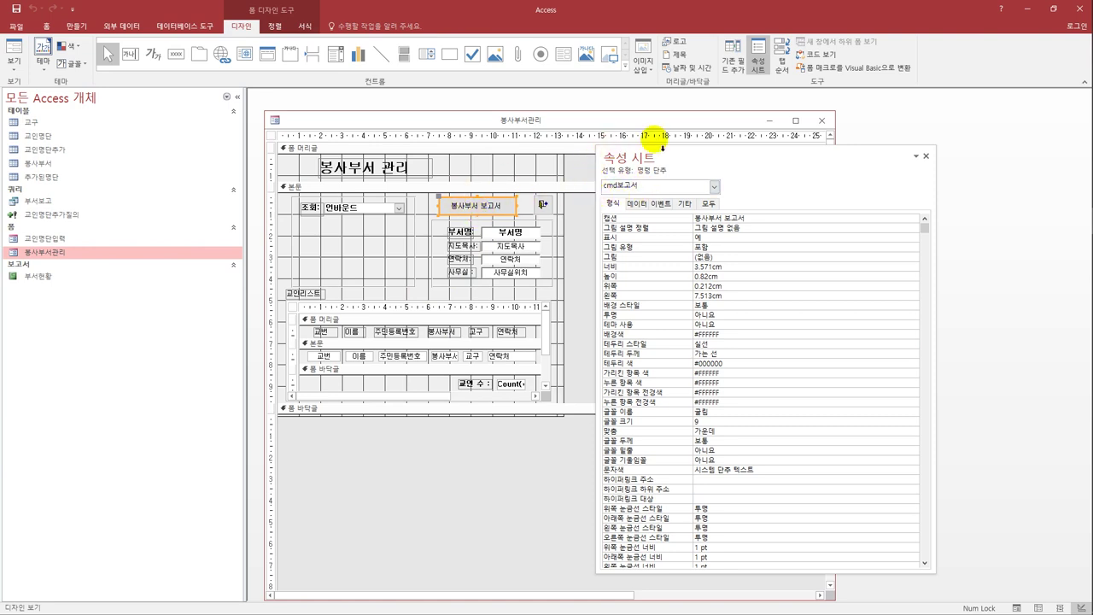
click(661, 203)
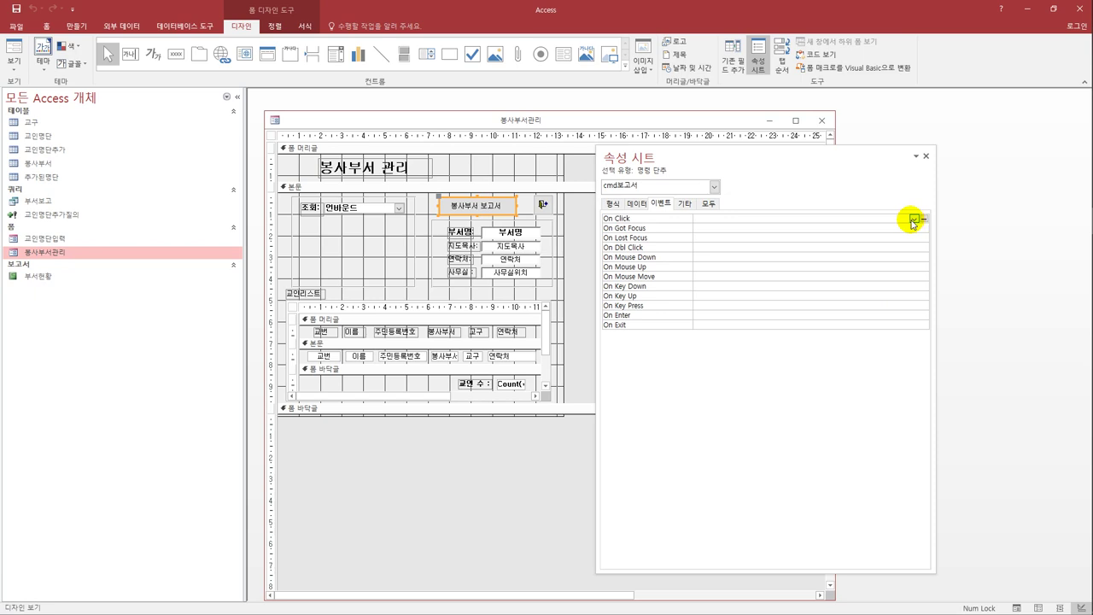
Create a new macro containing an OpenReport action and restore its window to a smaller size over the form
click(77, 26)
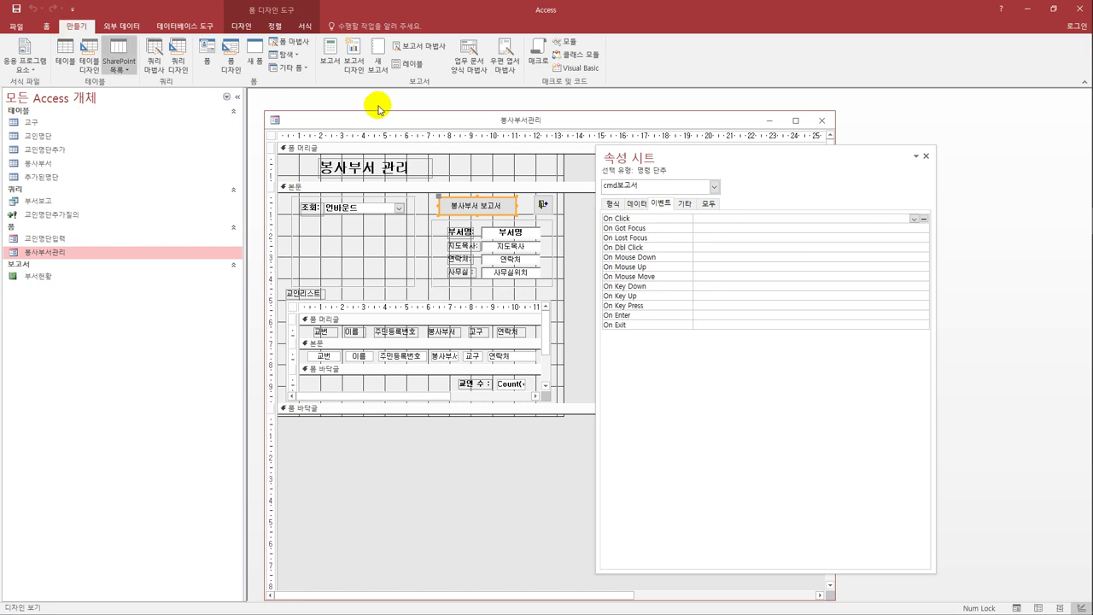
click(539, 61)
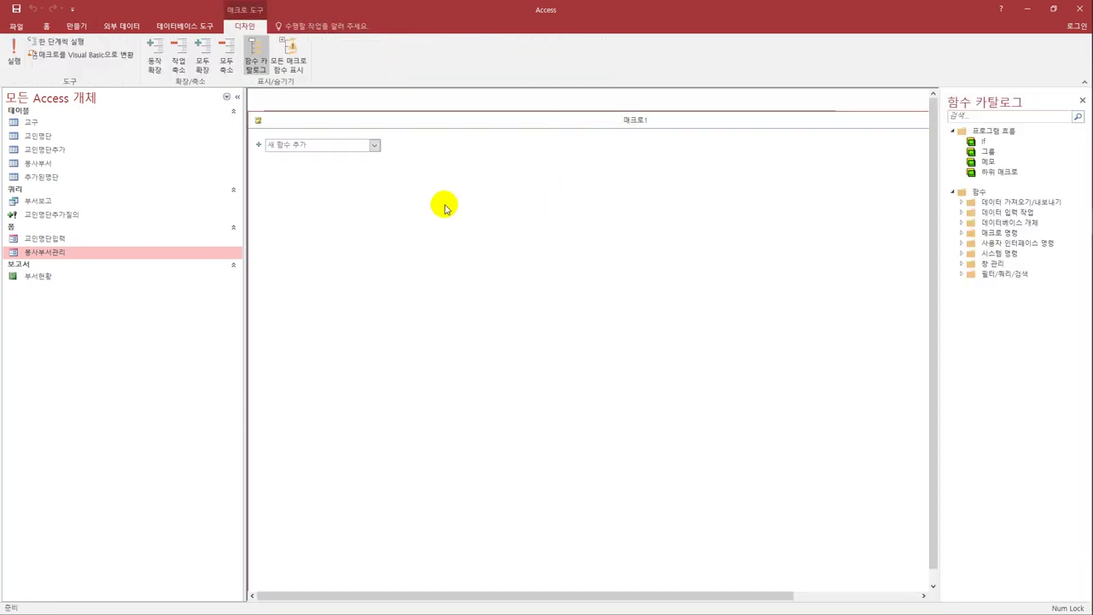
click(374, 145)
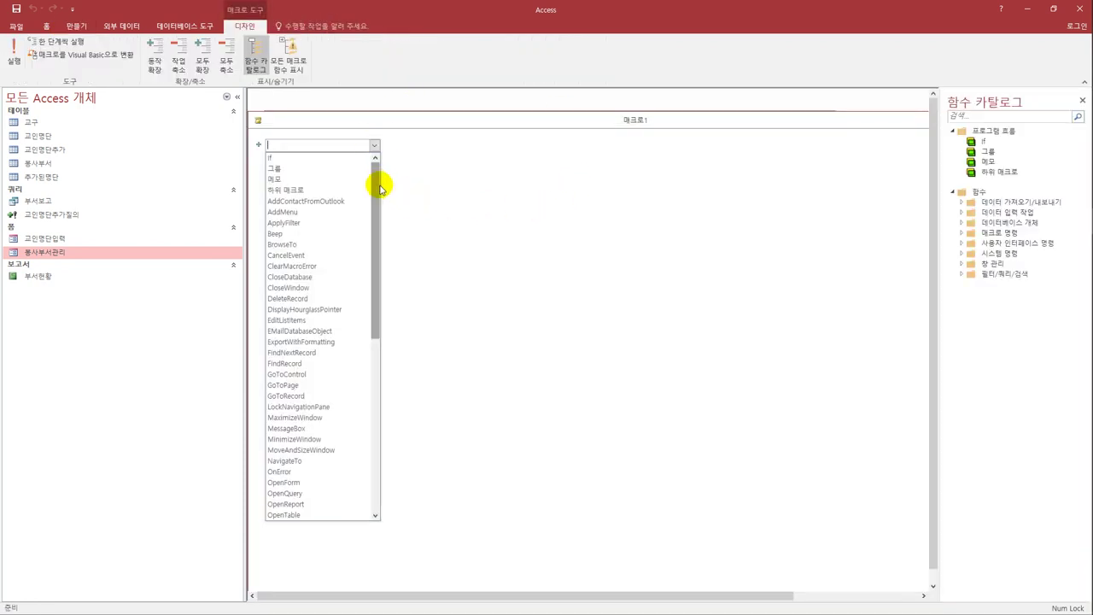
drag(376, 193, 373, 236)
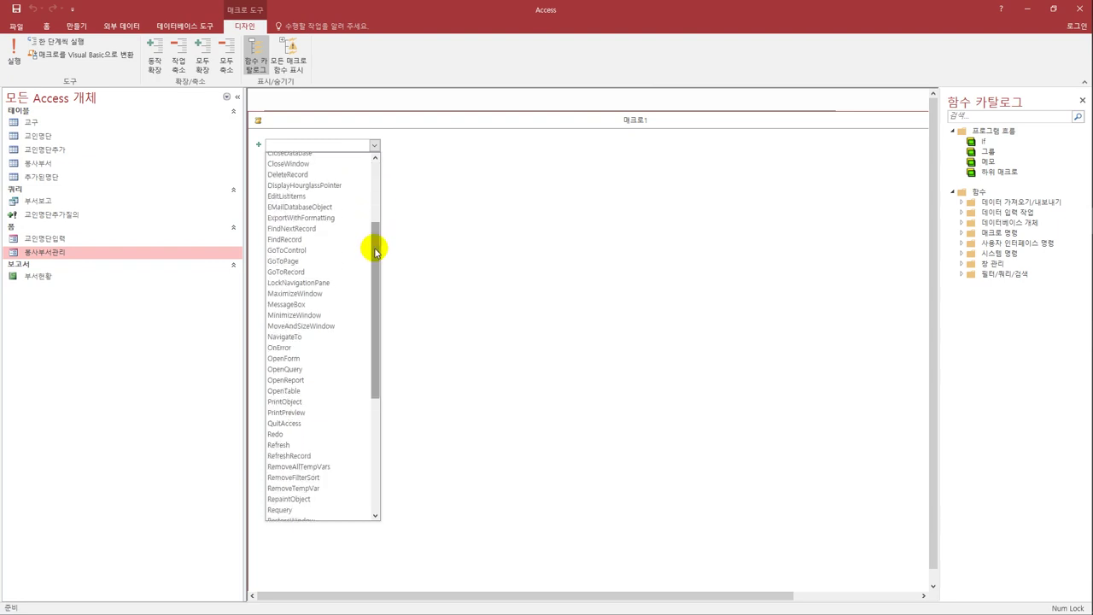
click(332, 380)
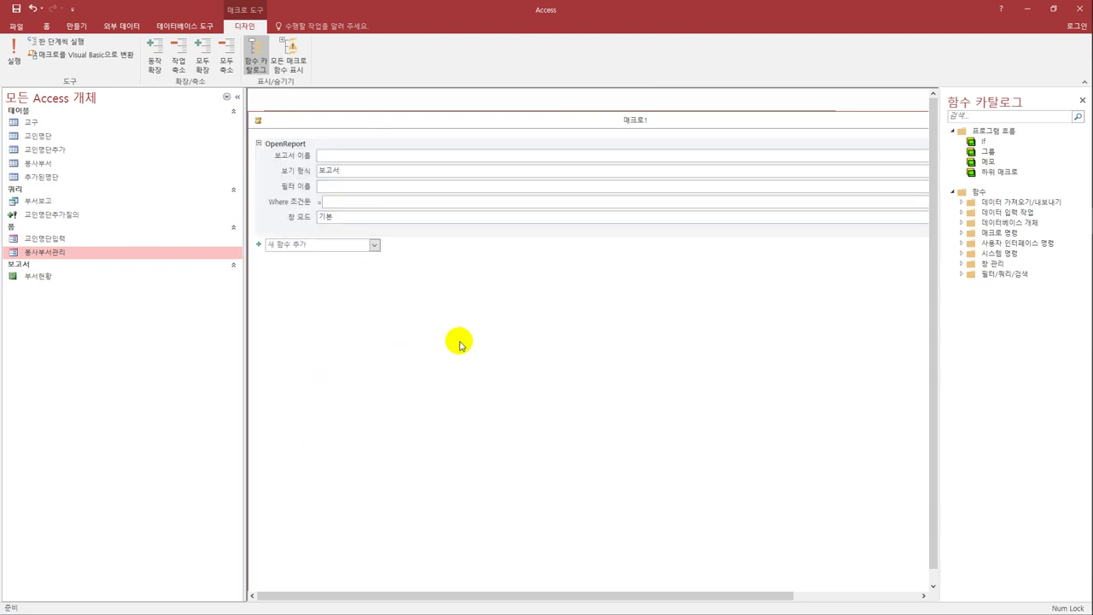
drag(249, 111, 491, 239)
drag(419, 213, 313, 171)
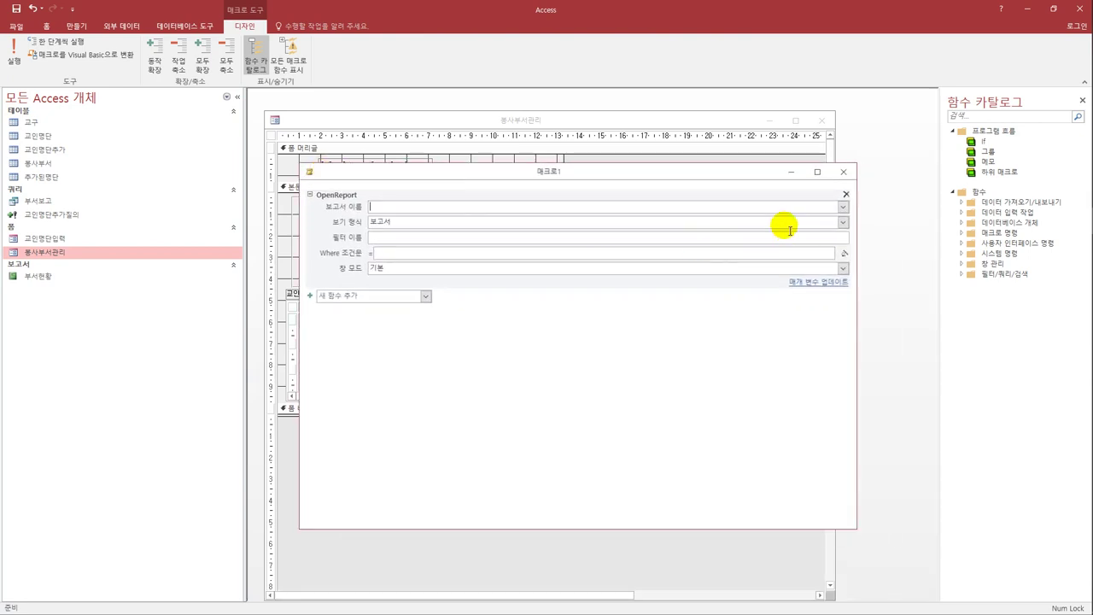
Set the OpenReport action's report name to 부서현황 and its view to 인쇄 미리 보기
click(841, 209)
click(842, 209)
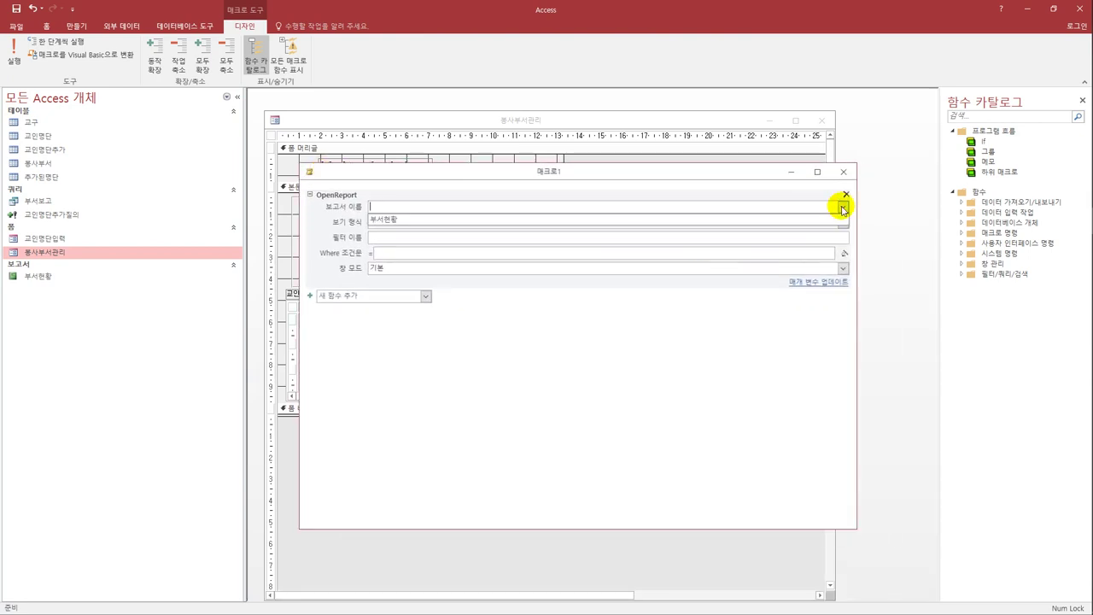
click(415, 220)
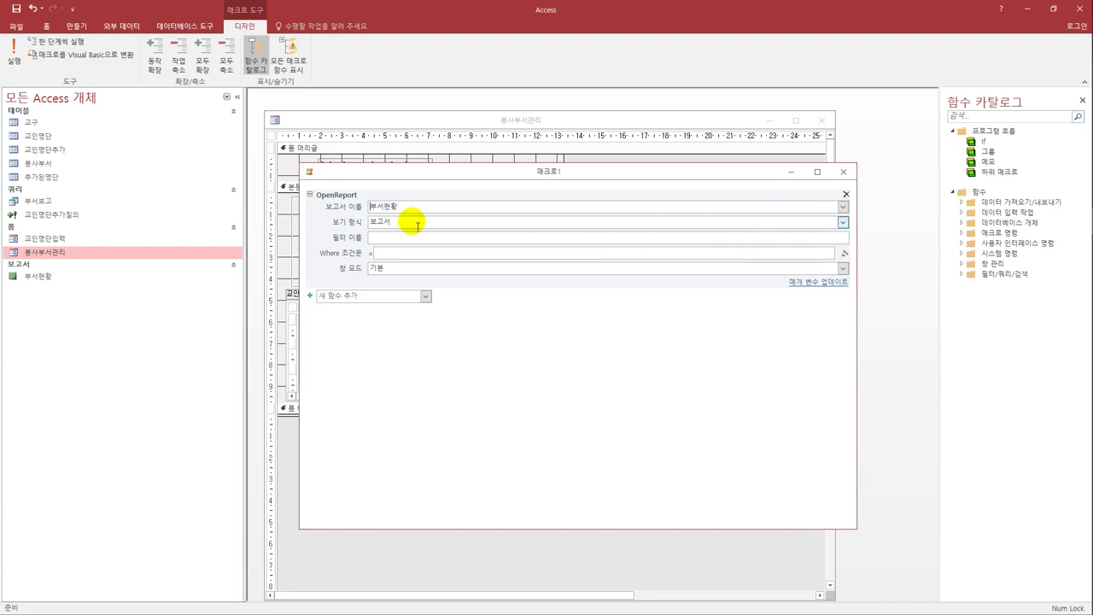
click(842, 222)
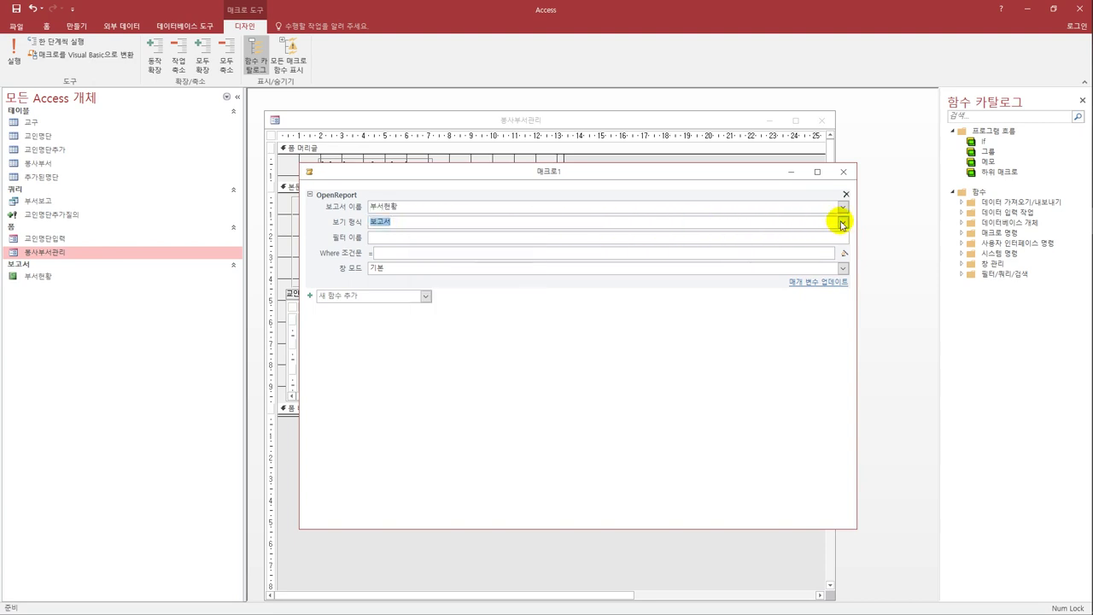
click(653, 258)
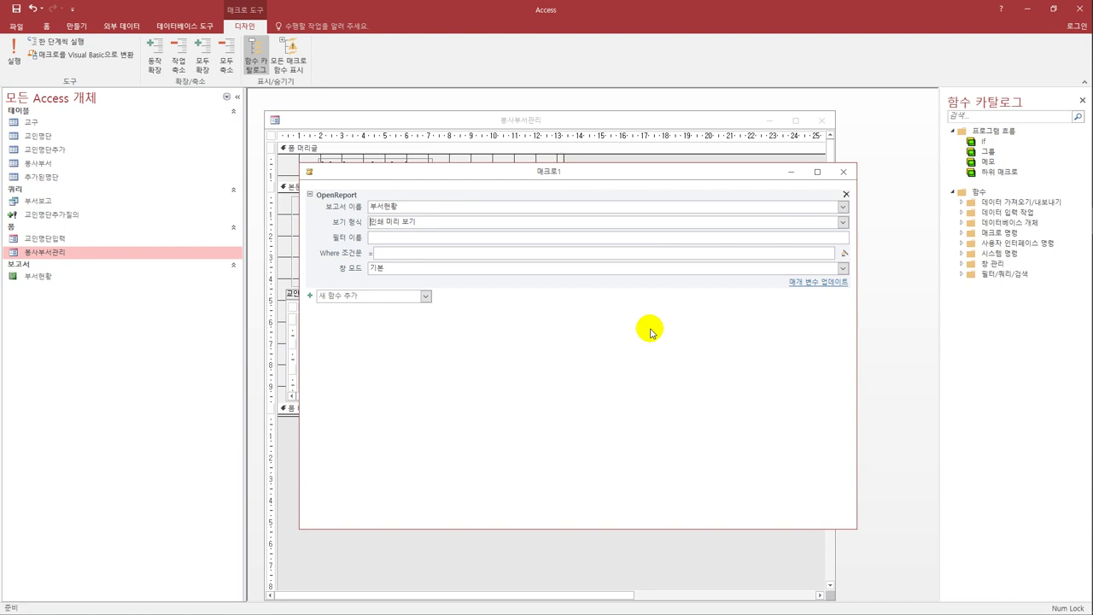
Build the Where condition [부서번호]=Forms![봉사부서관리]![cmb조회] for the OpenReport action with the expression builder
click(445, 253)
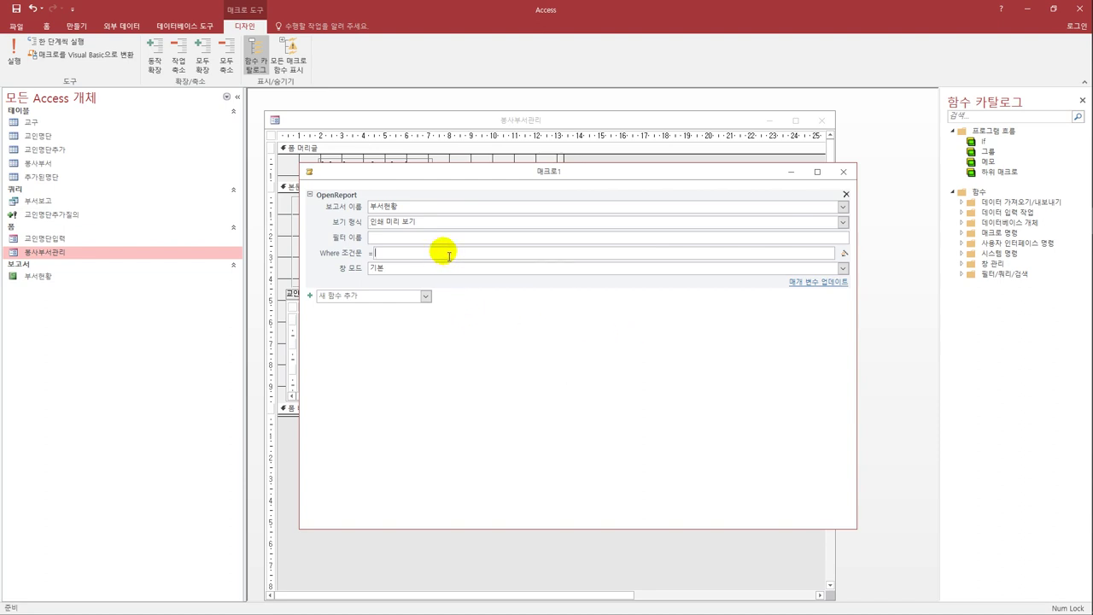
click(843, 253)
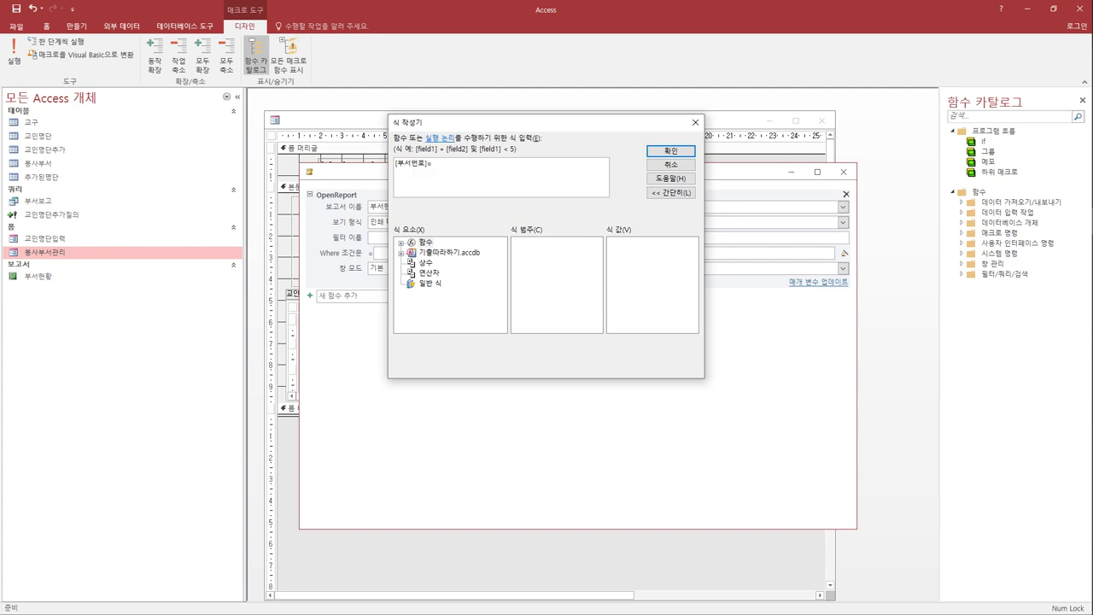
double_click(455, 252)
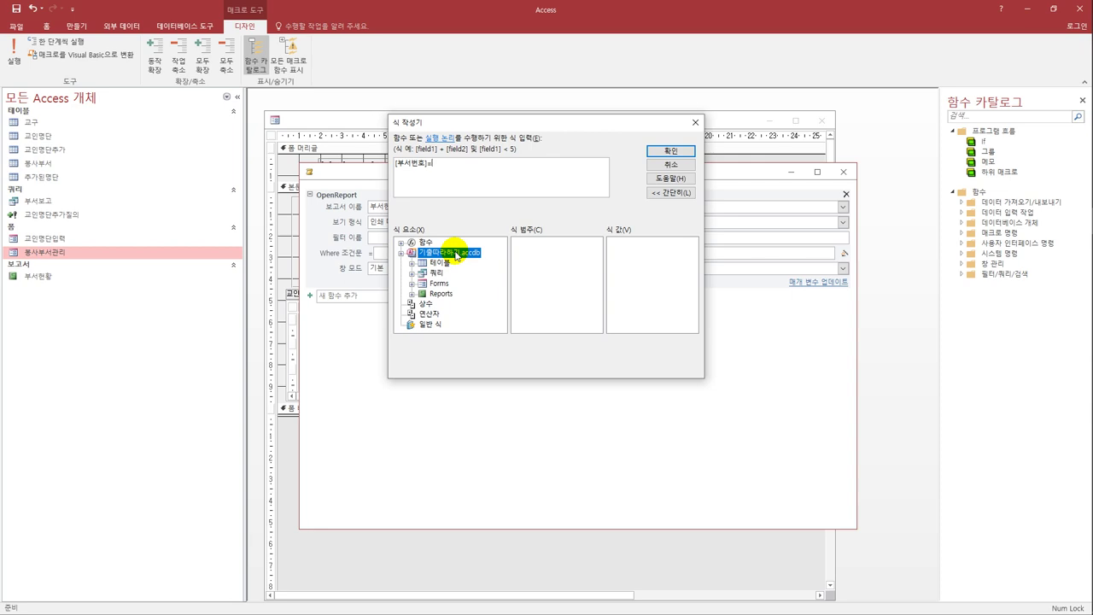
double_click(439, 283)
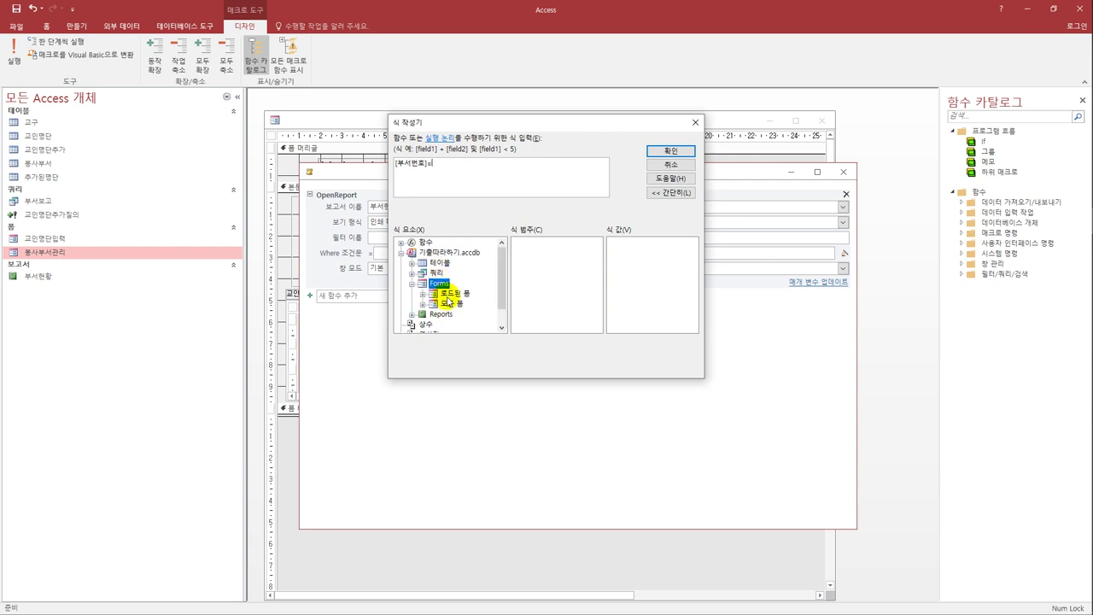
double_click(451, 304)
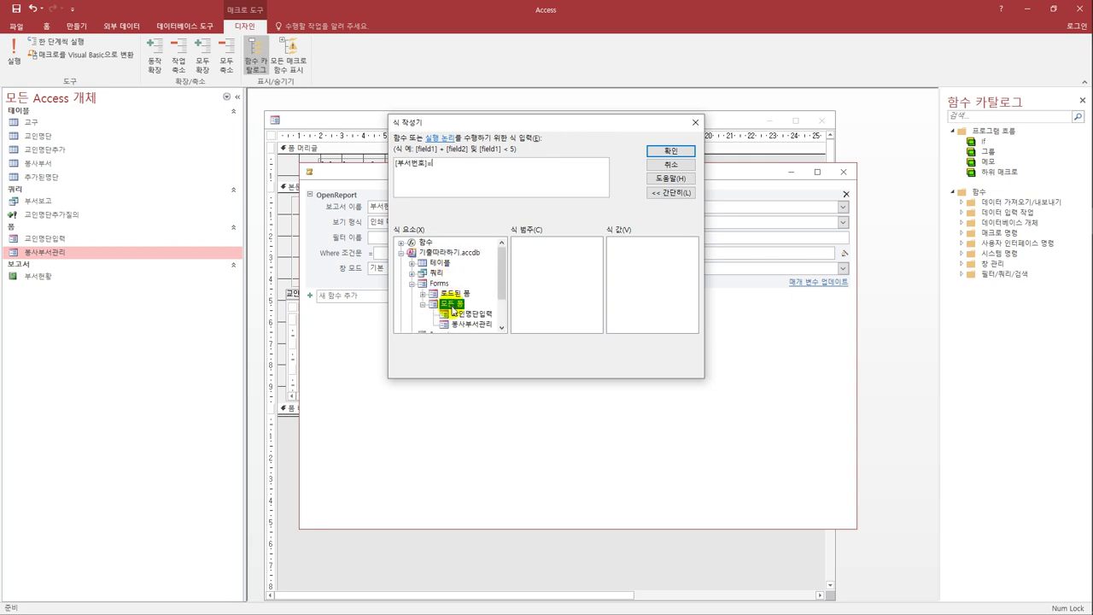
click(459, 324)
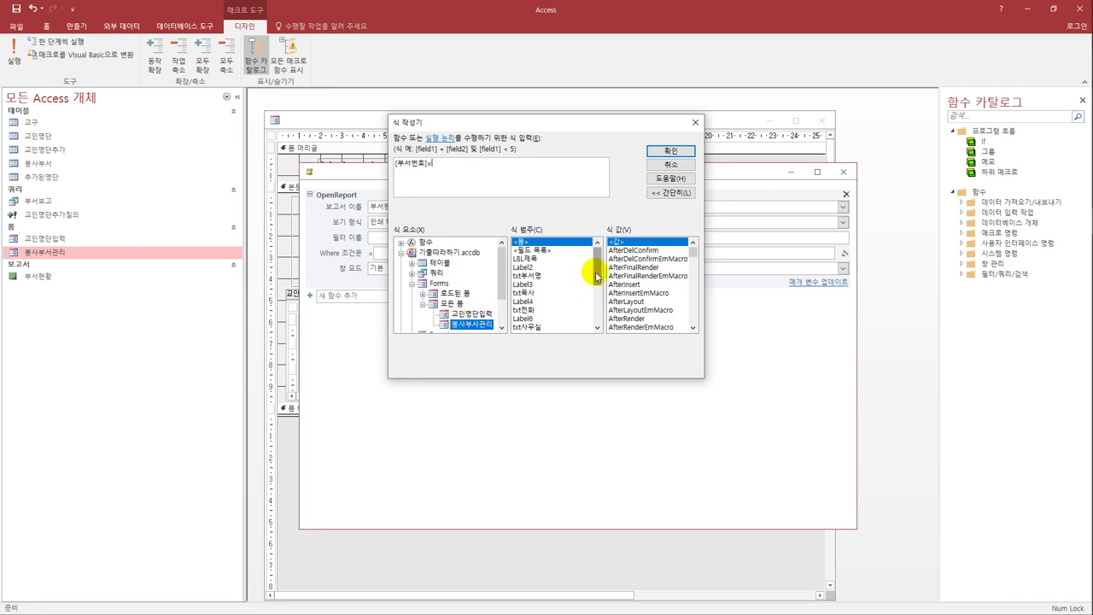
drag(597, 275, 600, 310)
click(528, 310)
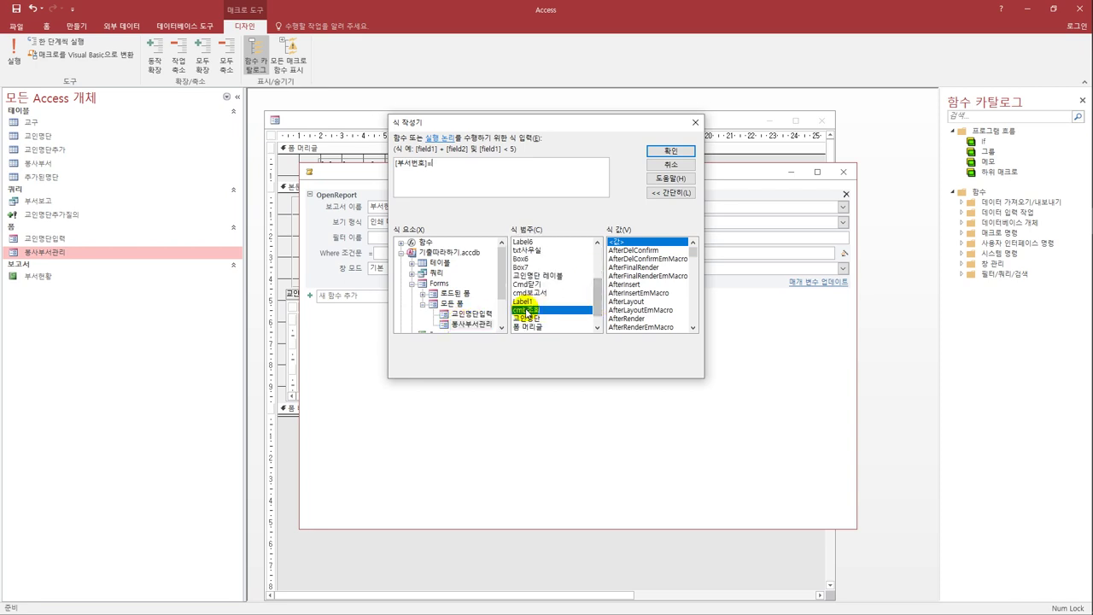
double_click(528, 310)
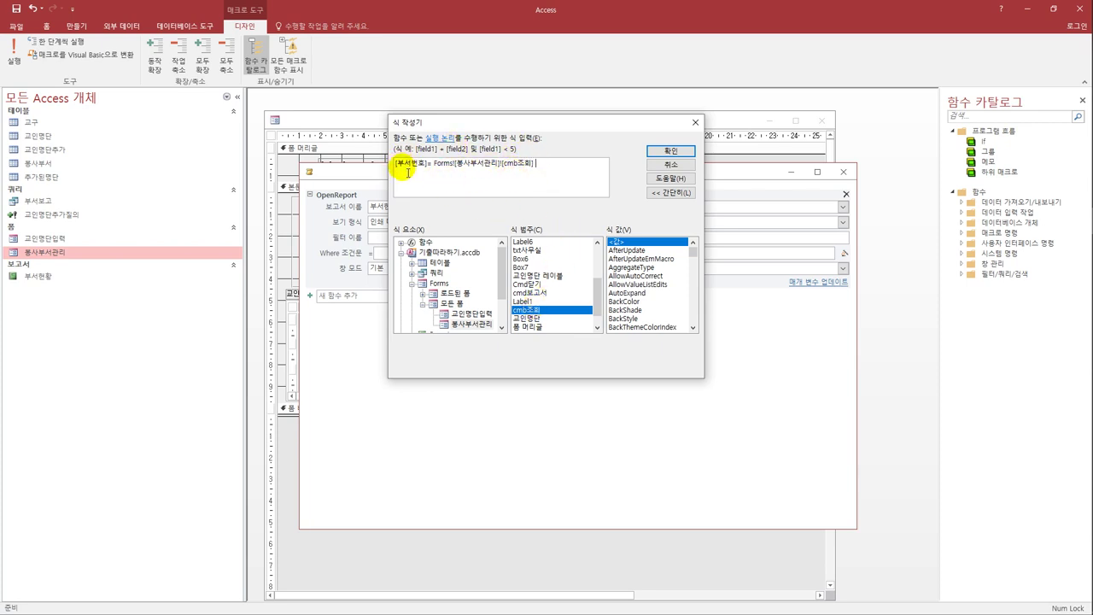
click(668, 151)
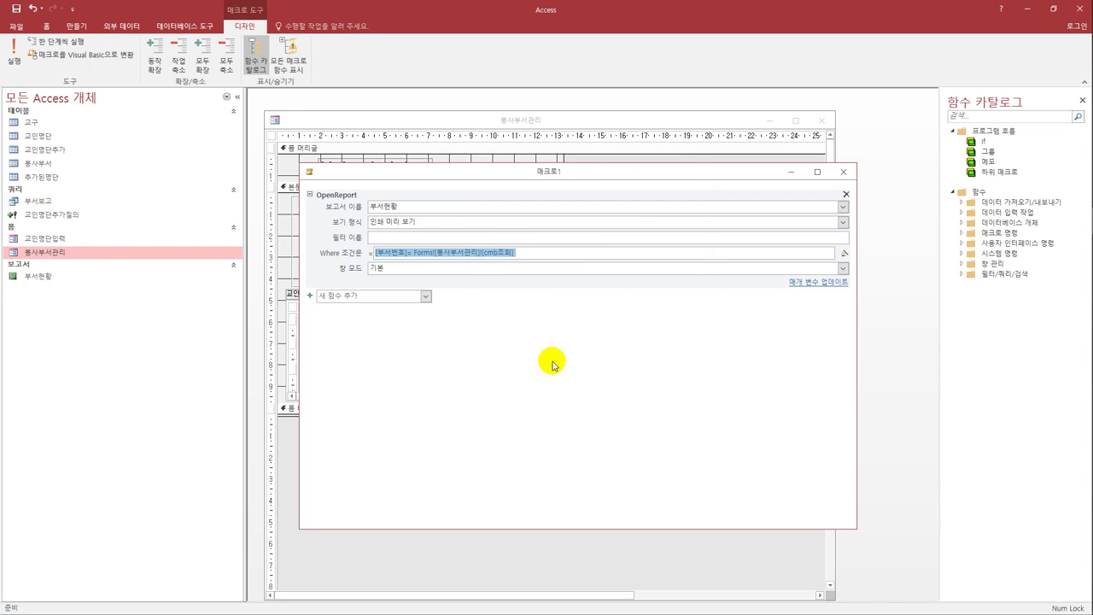
Save the macro as 보고서열기 and close it
click(17, 9)
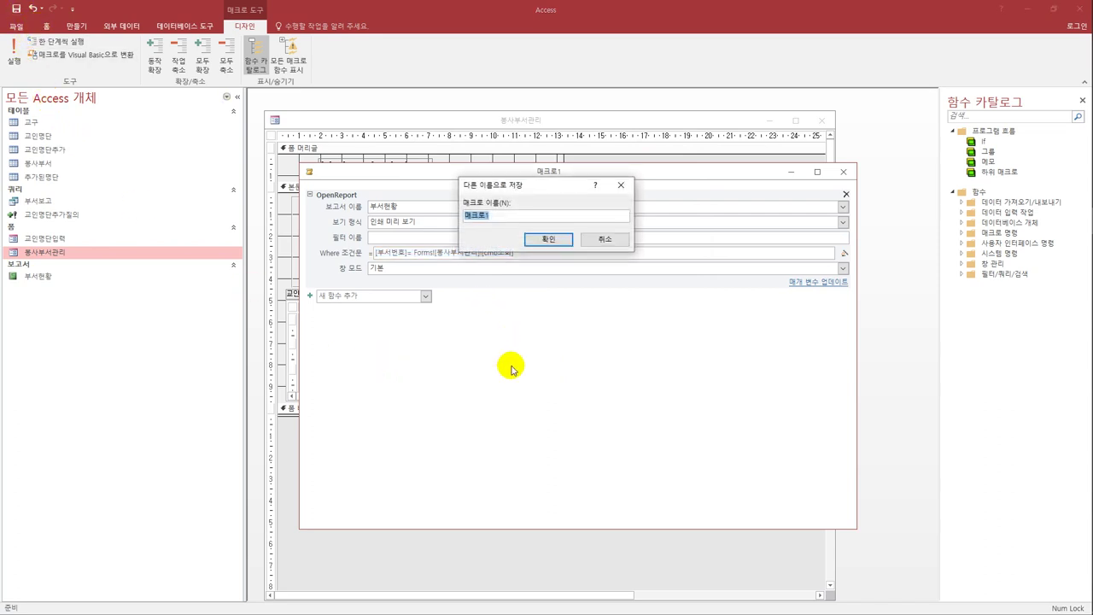
text(ㅂ)
click(565, 240)
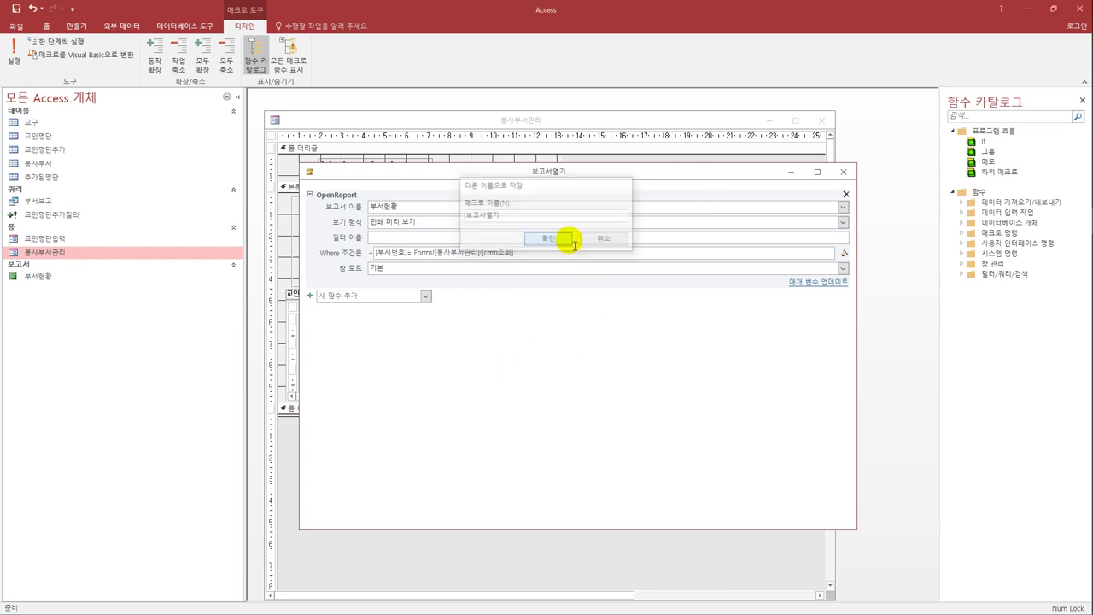
click(843, 172)
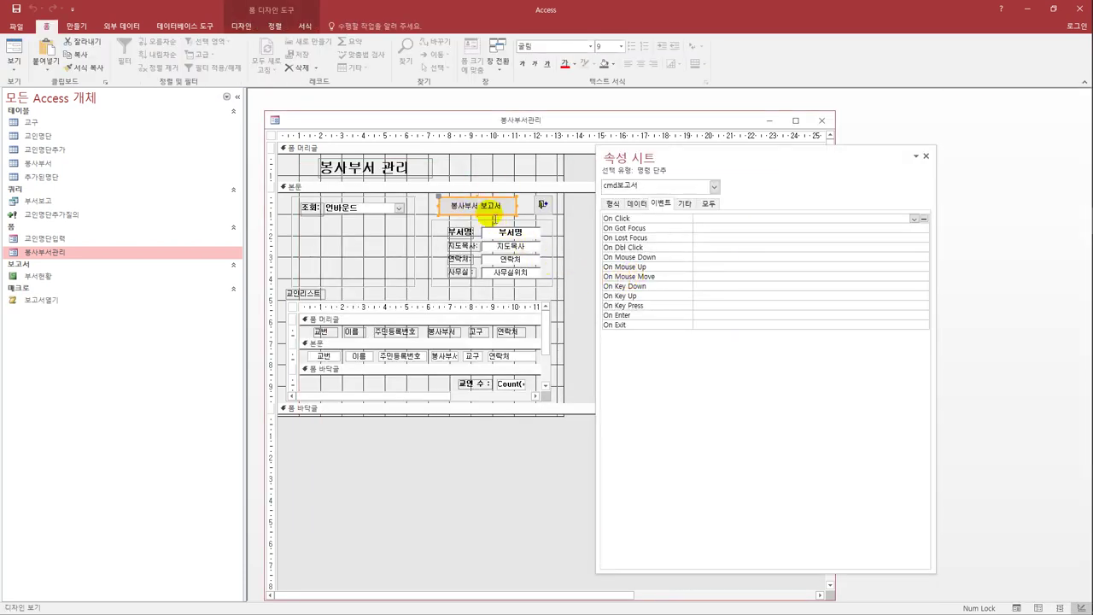
Assign the 보고서열기 macro to the On Click event of the cmd보고서 button
click(744, 219)
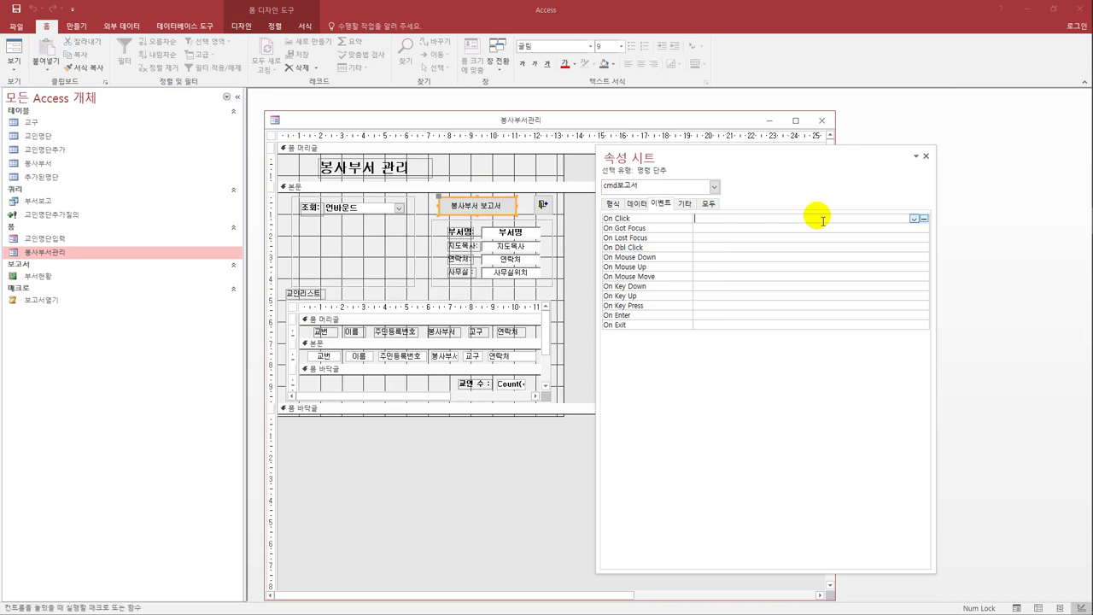
click(914, 219)
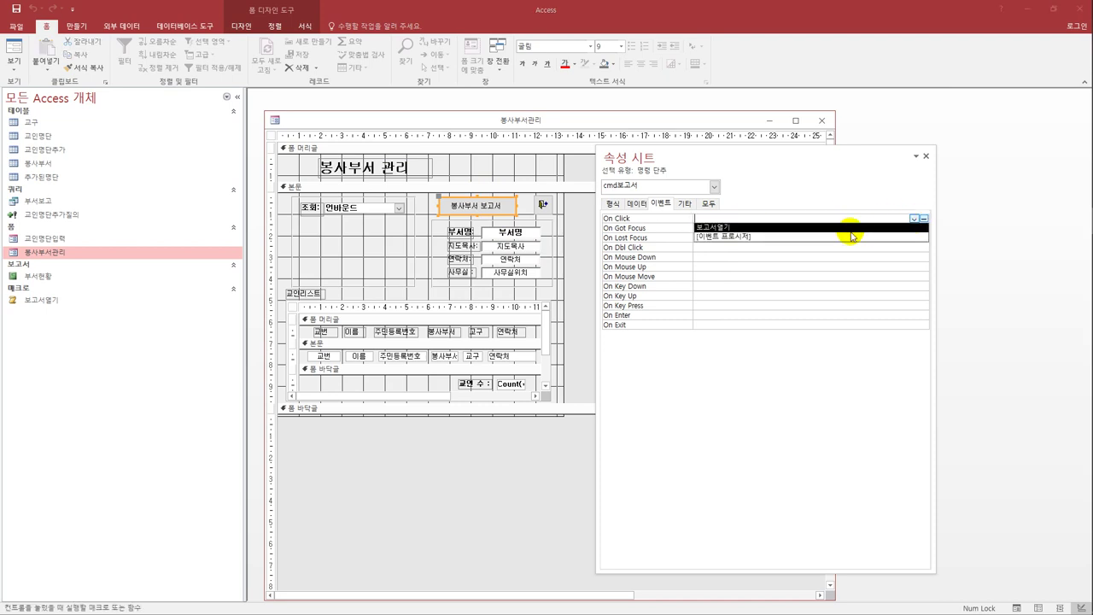
click(851, 227)
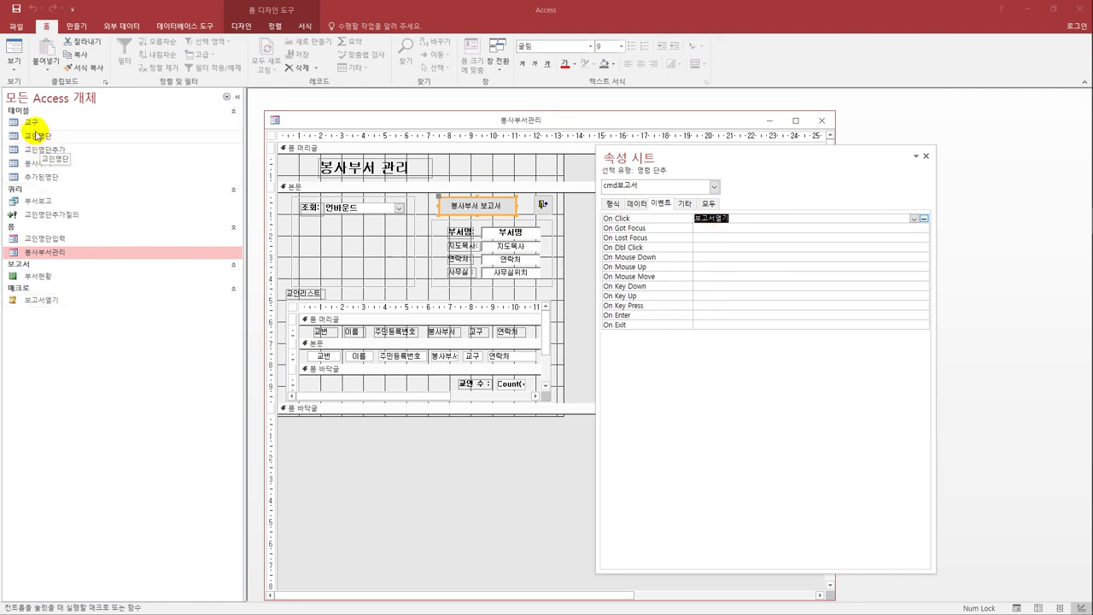
Reopen the 보고서열기 macro in Design view, review its view type and Where condition, and close it
click(35, 302)
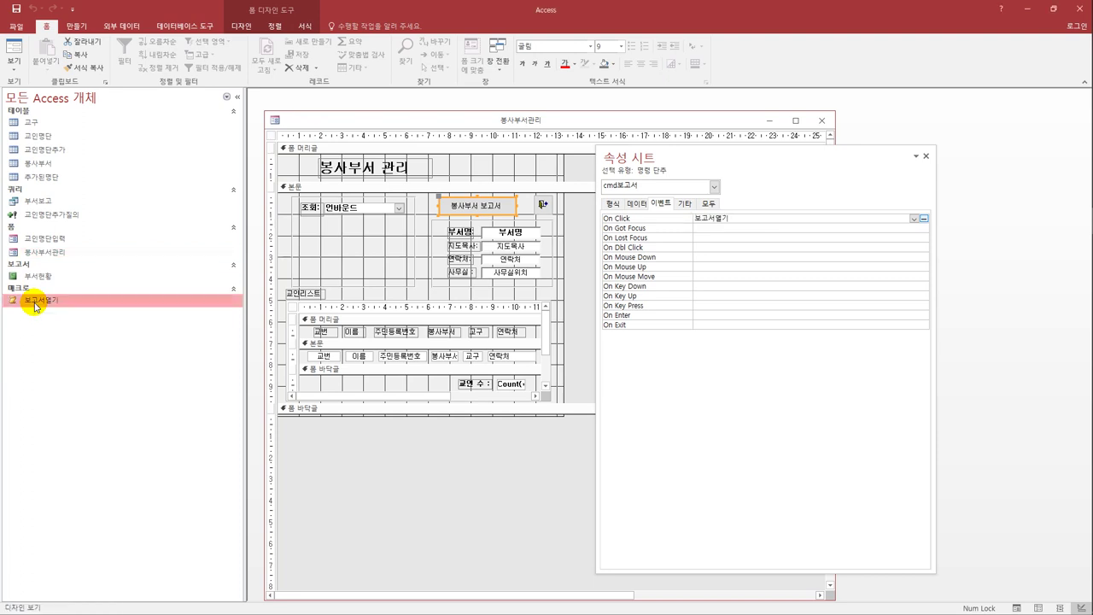
right_click(36, 303)
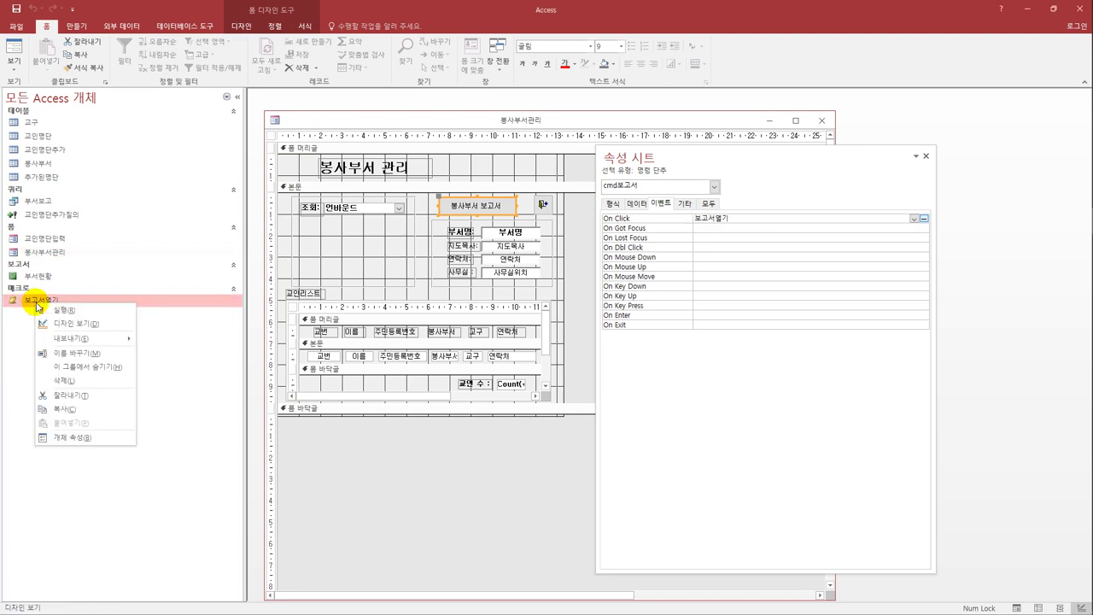
click(80, 319)
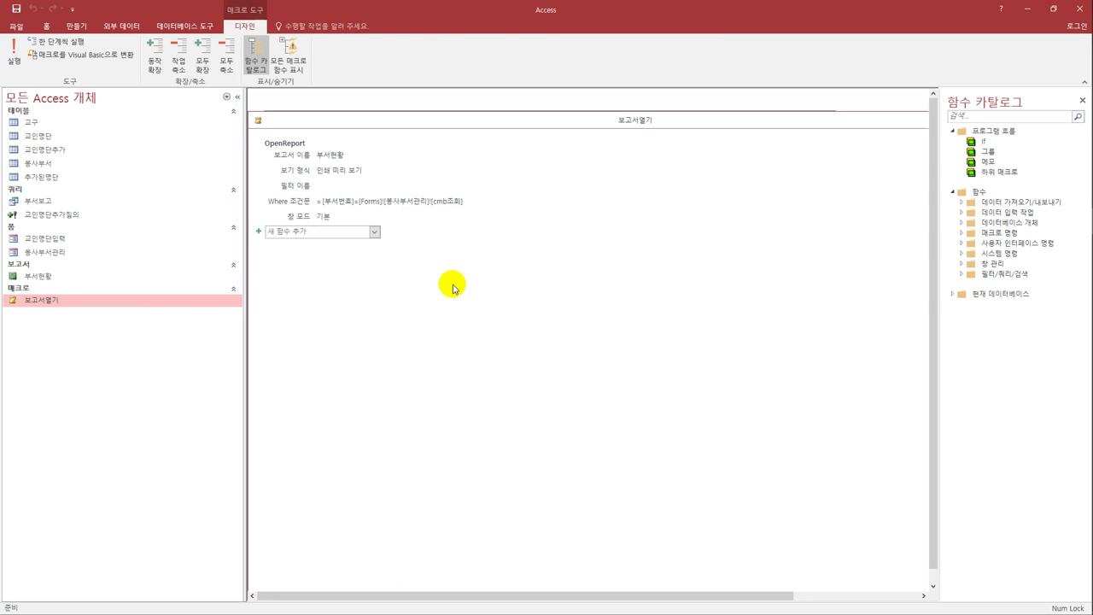
click(383, 206)
click(374, 161)
click(367, 171)
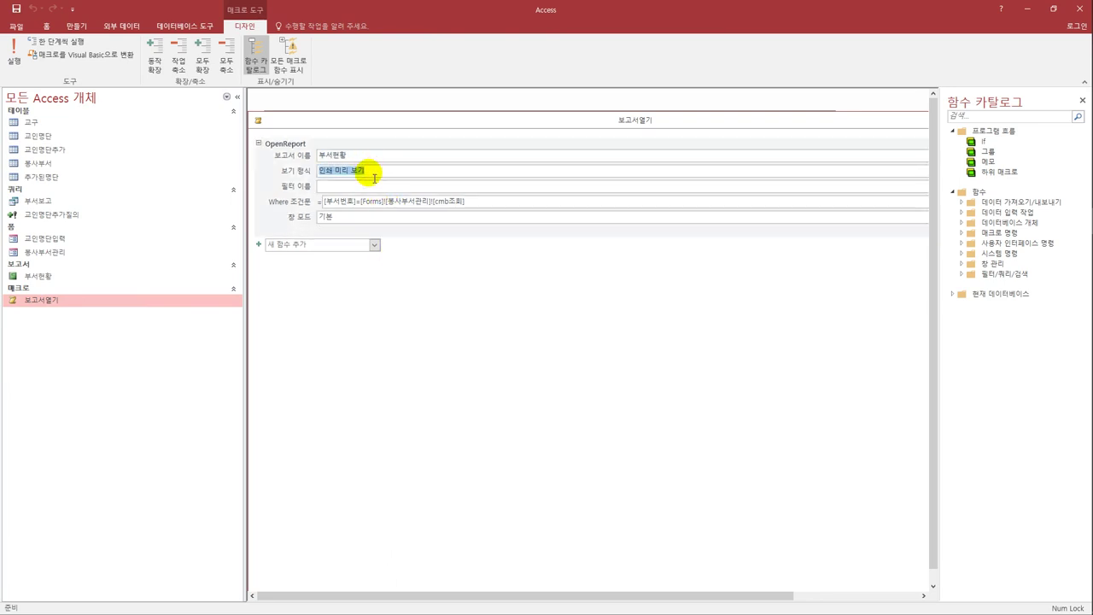
click(385, 205)
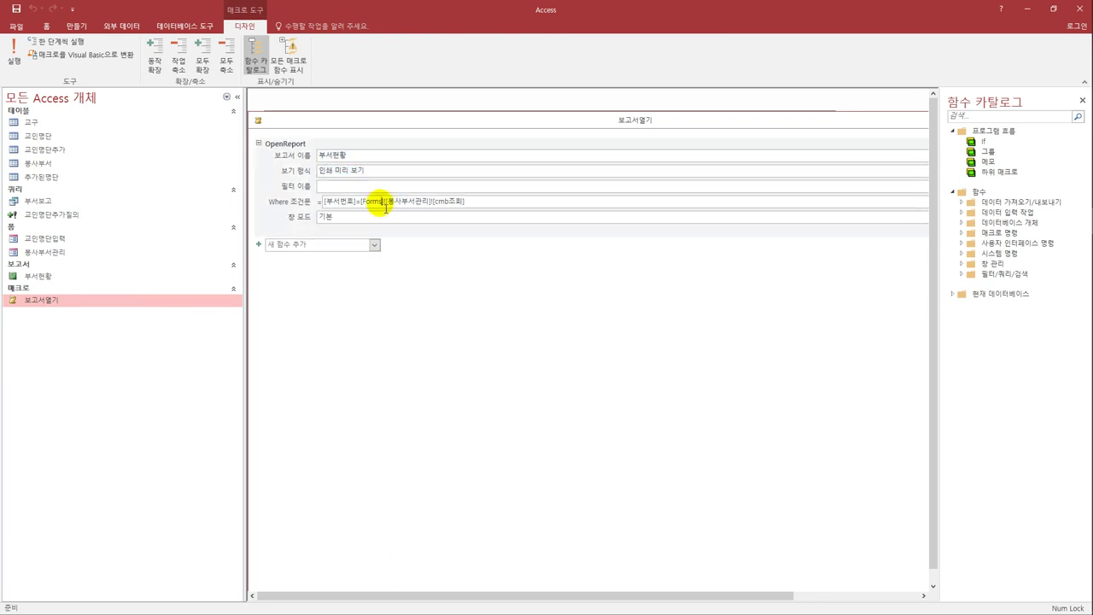
double_click(265, 116)
drag(499, 237, 336, 184)
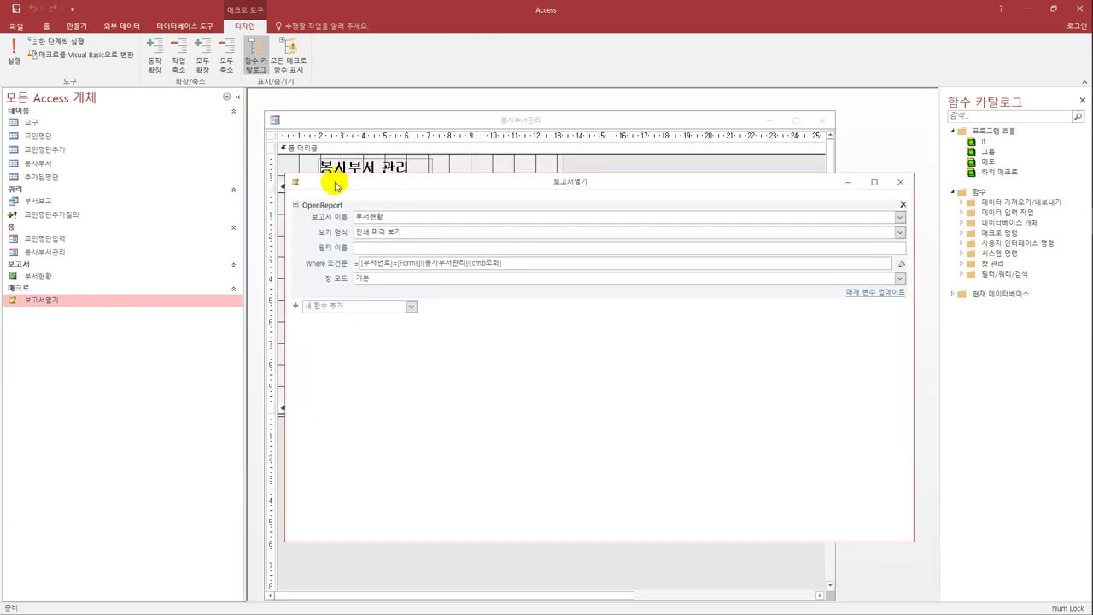
click(899, 182)
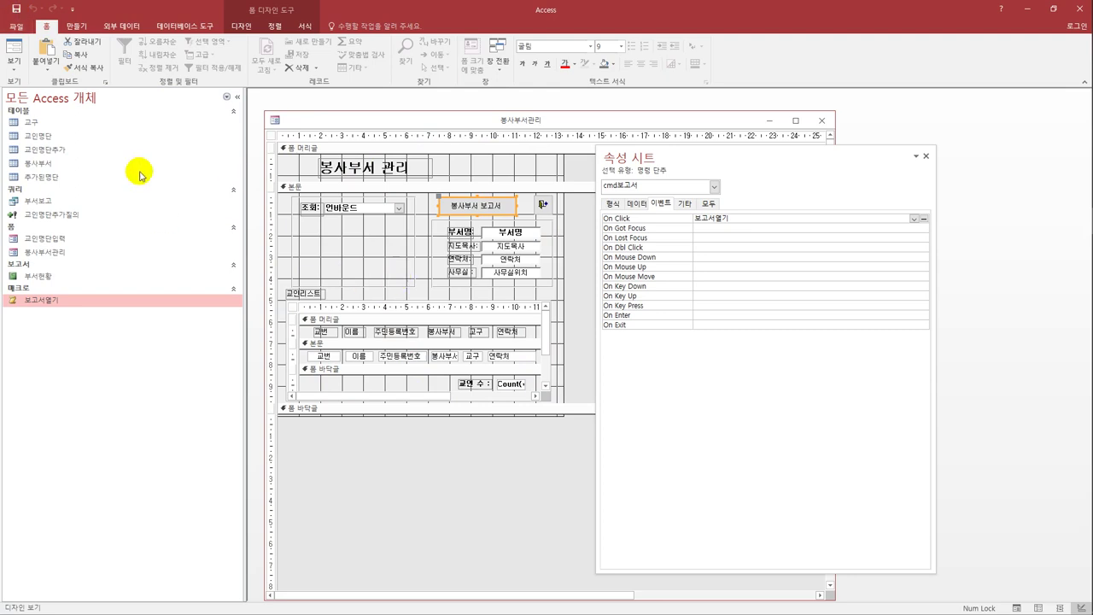
Display the 봉사부서관리 form in Form view and choose D-02 해외선교부 in the 조회 combo box
click(14, 48)
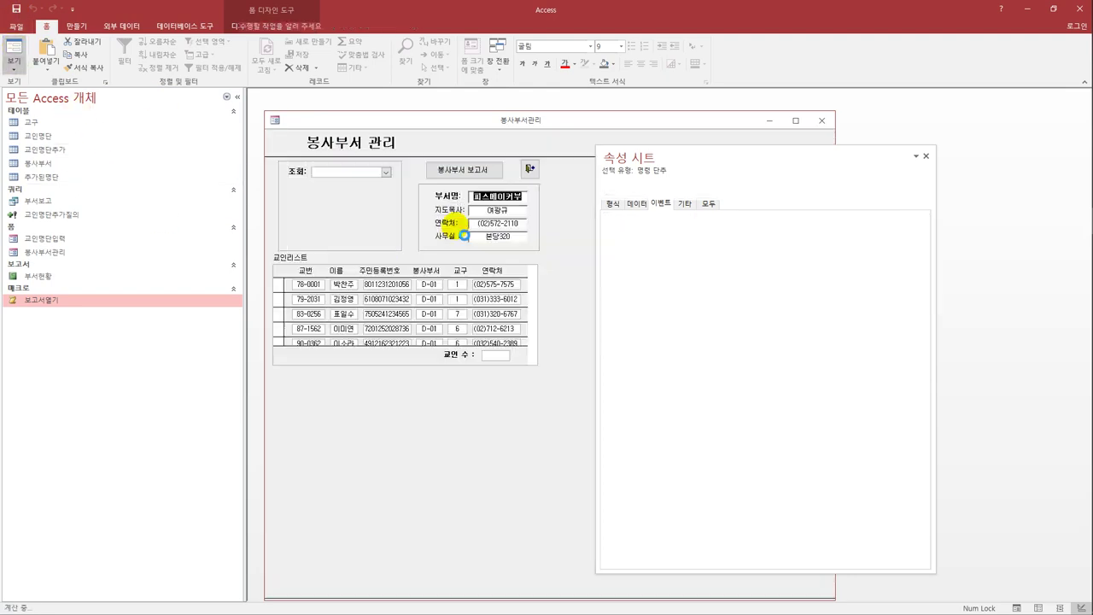
click(386, 171)
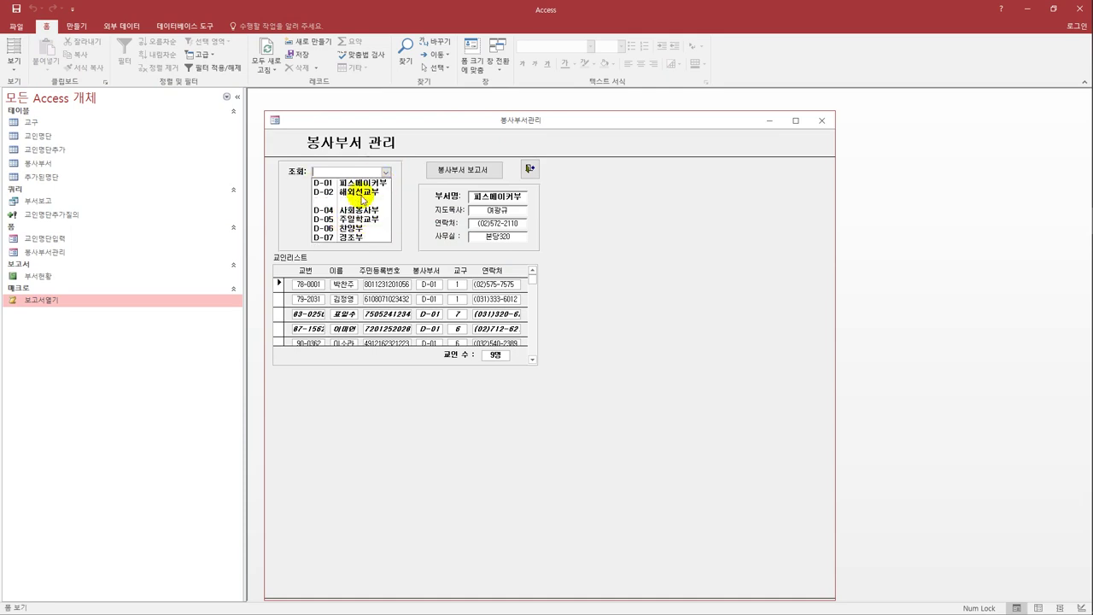
click(352, 191)
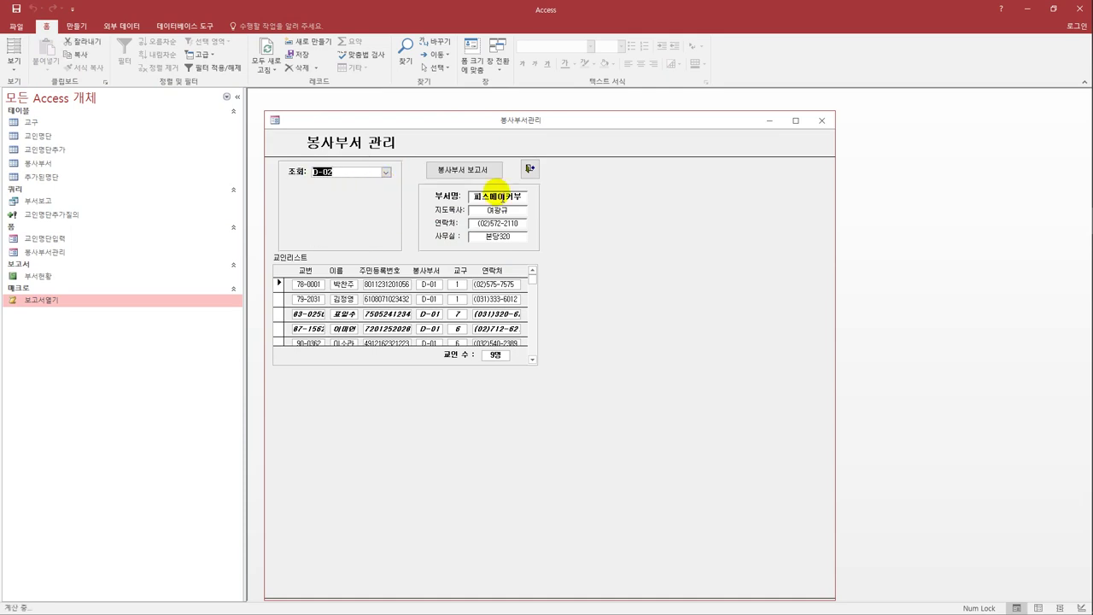
Test the 봉사부서 보고서 command for D-02, review the 부서현황 report, and close the report and the 봉사부서관리 form
click(478, 168)
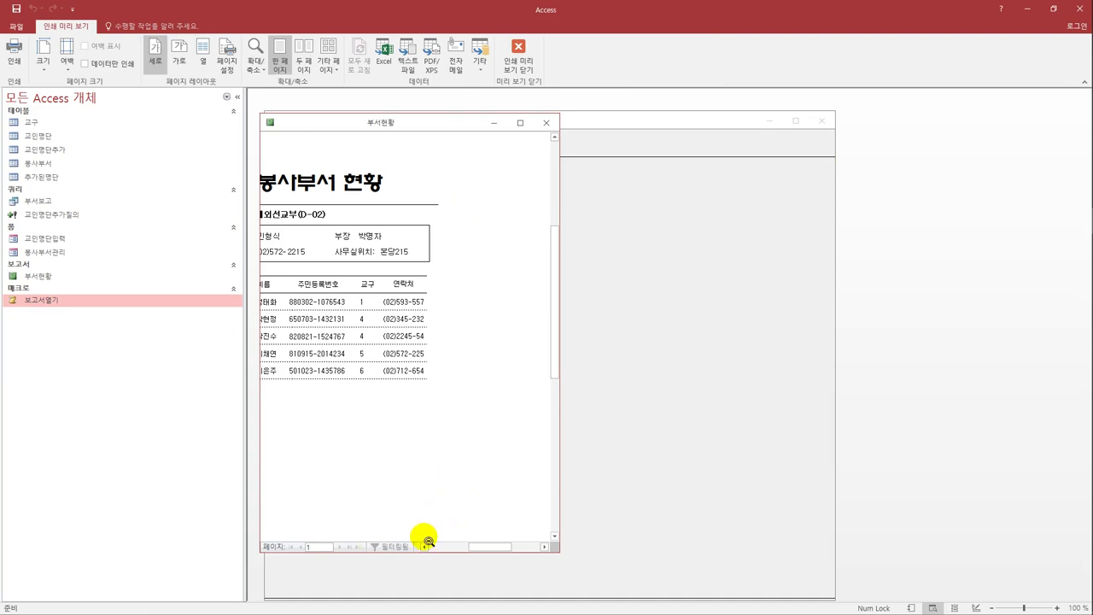
mouse_move(490, 546)
mouse_down()
mouse_move(455, 548)
mouse_move(478, 555)
mouse_up()
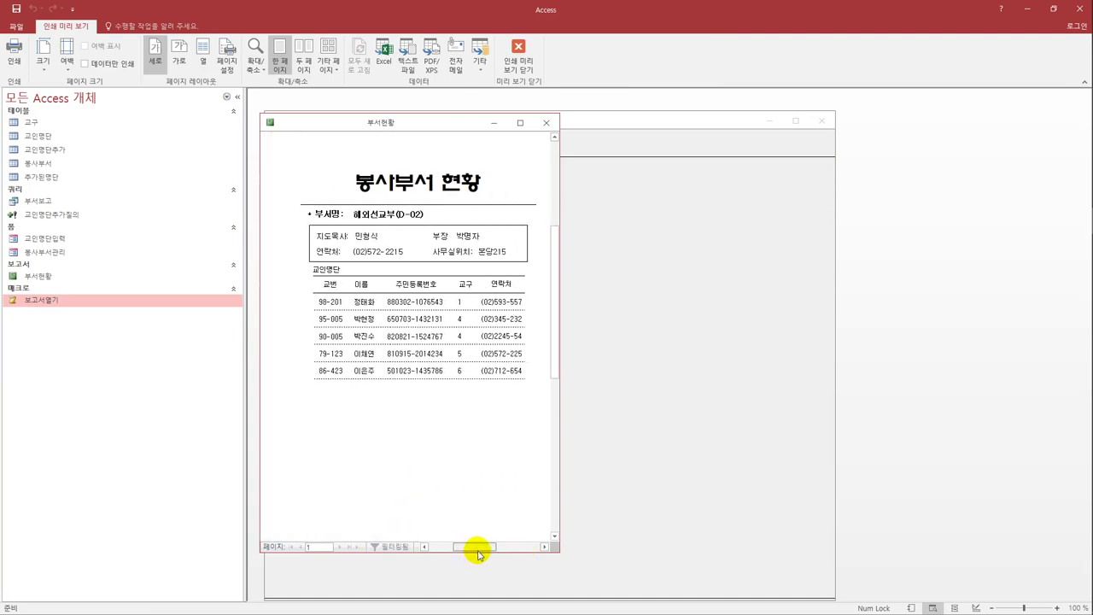
click(546, 123)
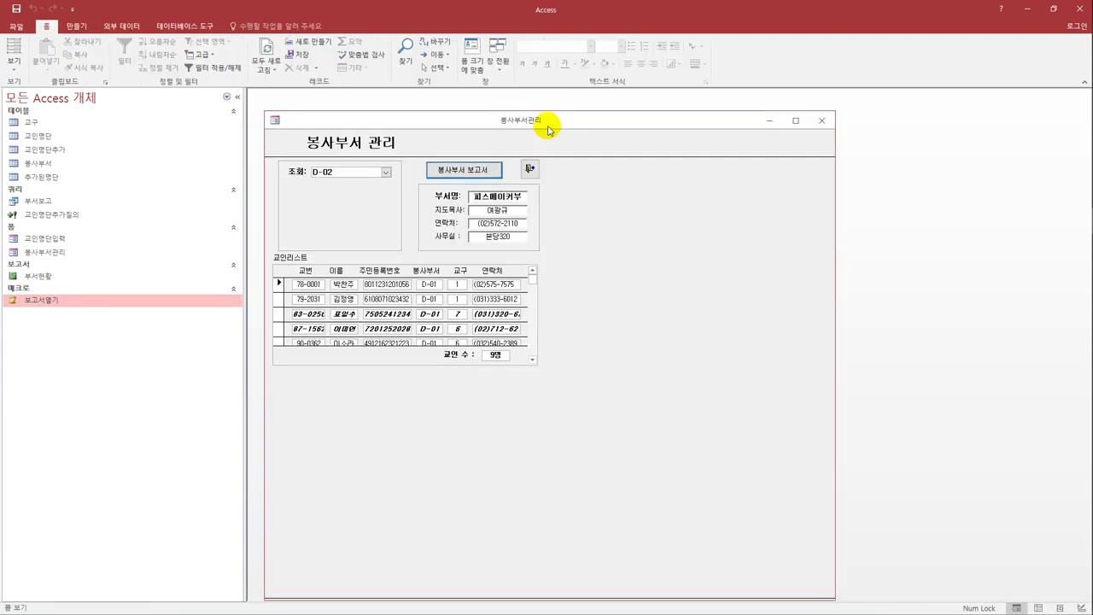
click(822, 121)
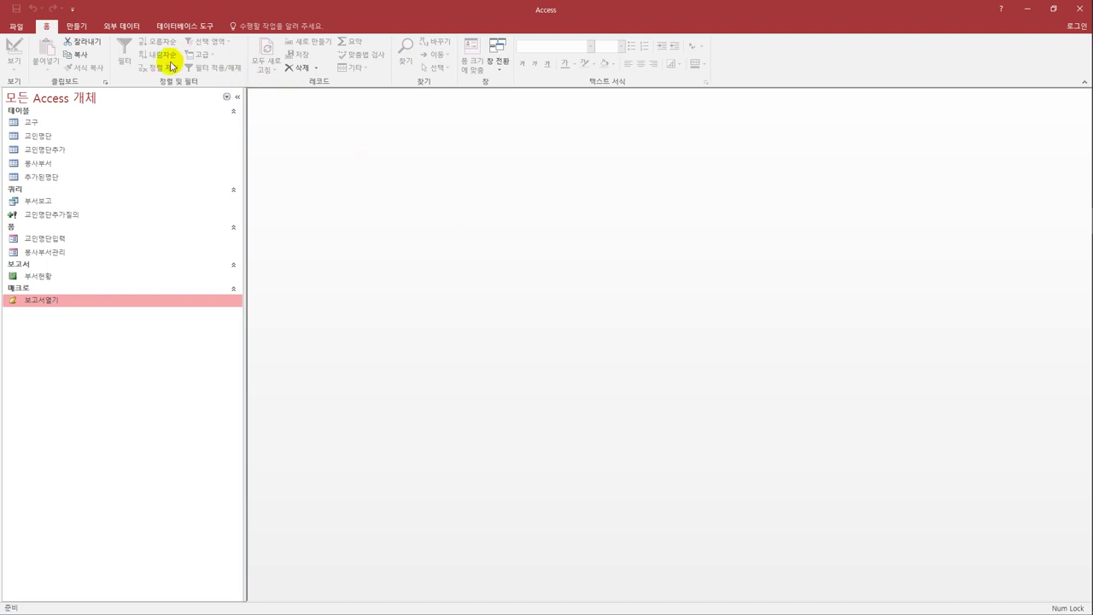
Create a new query in Design view containing the 교인명단 and 봉사부서 tables
click(86, 29)
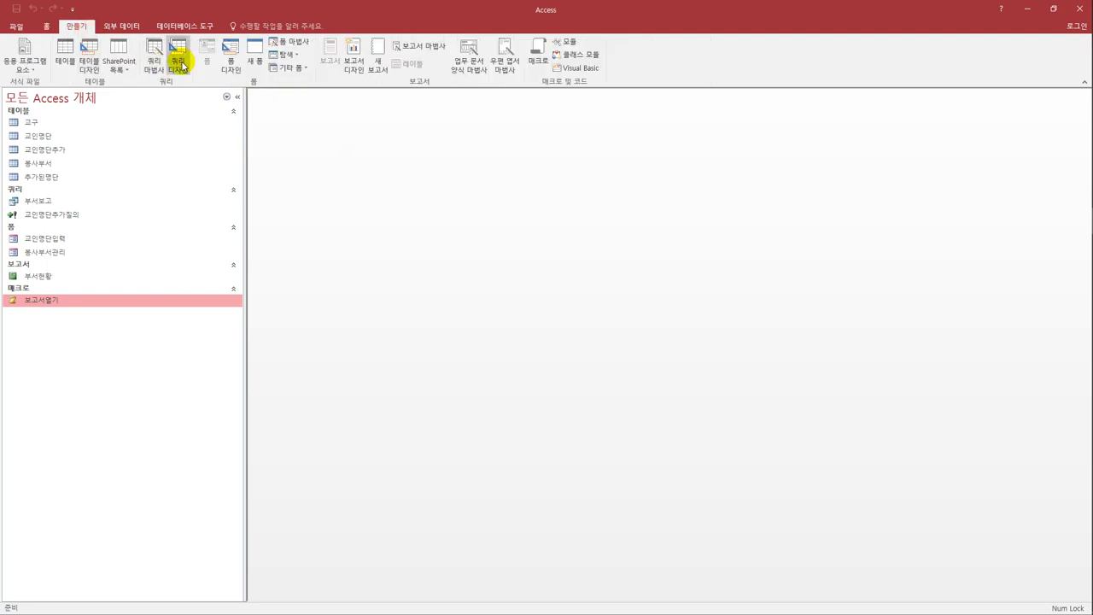
click(177, 59)
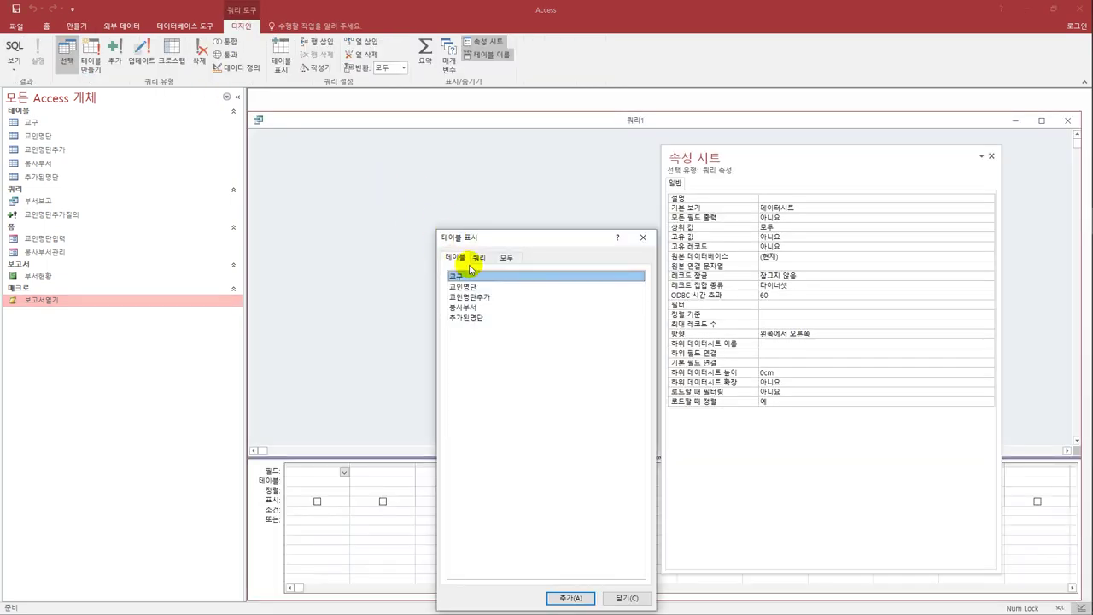
double_click(472, 290)
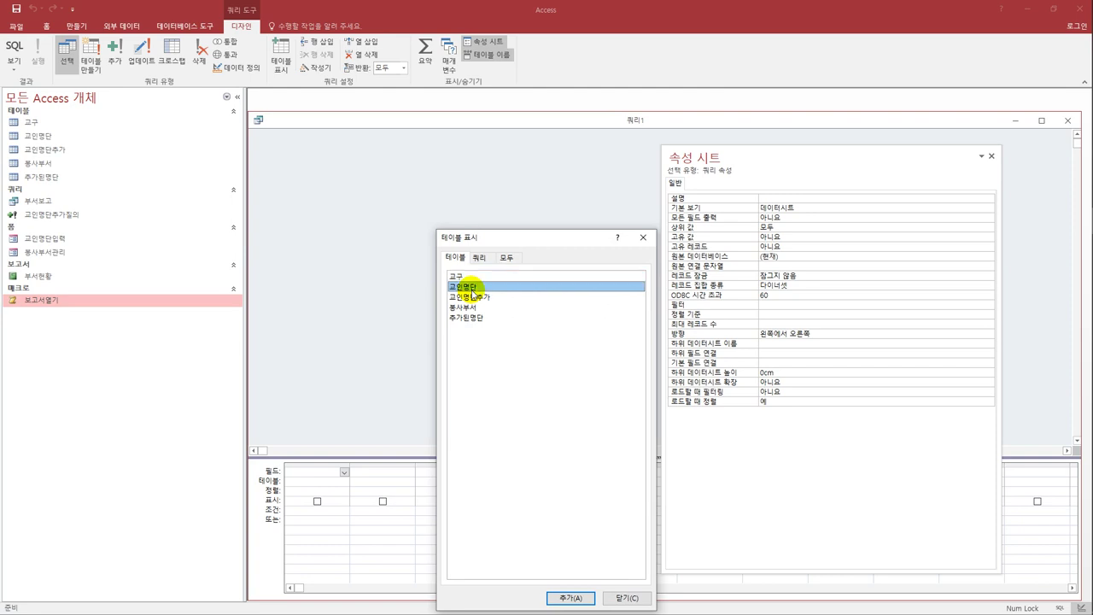
double_click(478, 307)
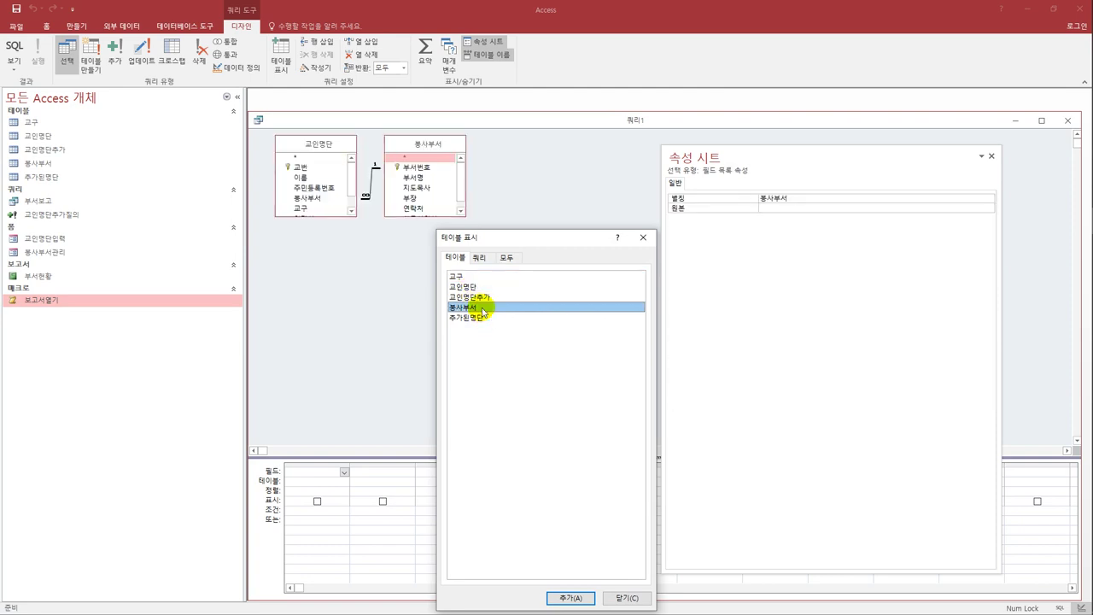
click(643, 237)
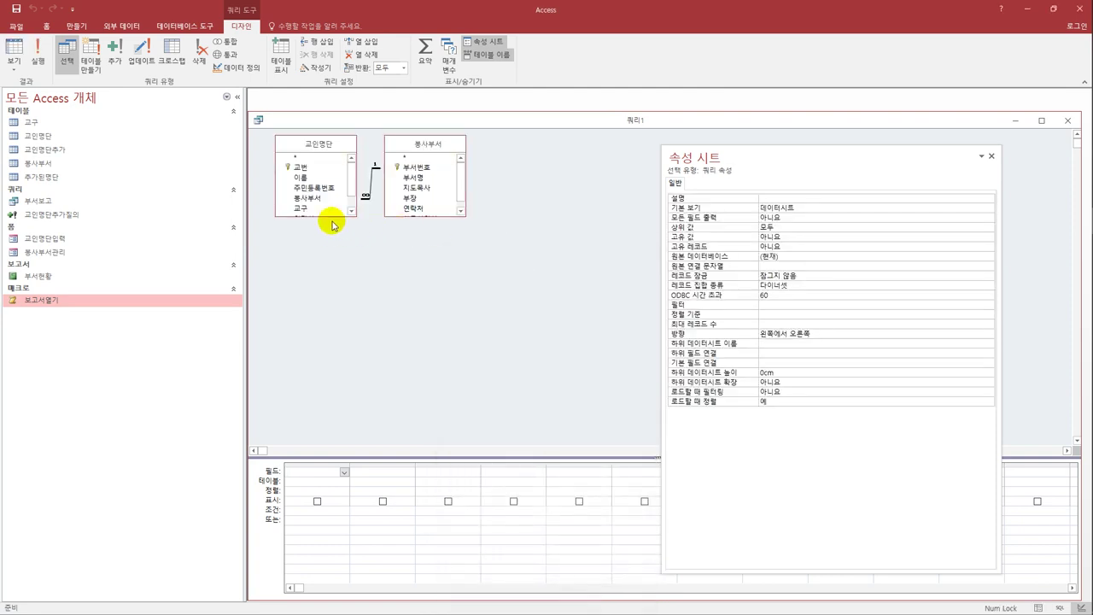
Enlarge both table field lists to show all their fields, and resize the query window and its design grid
drag(333, 216, 333, 278)
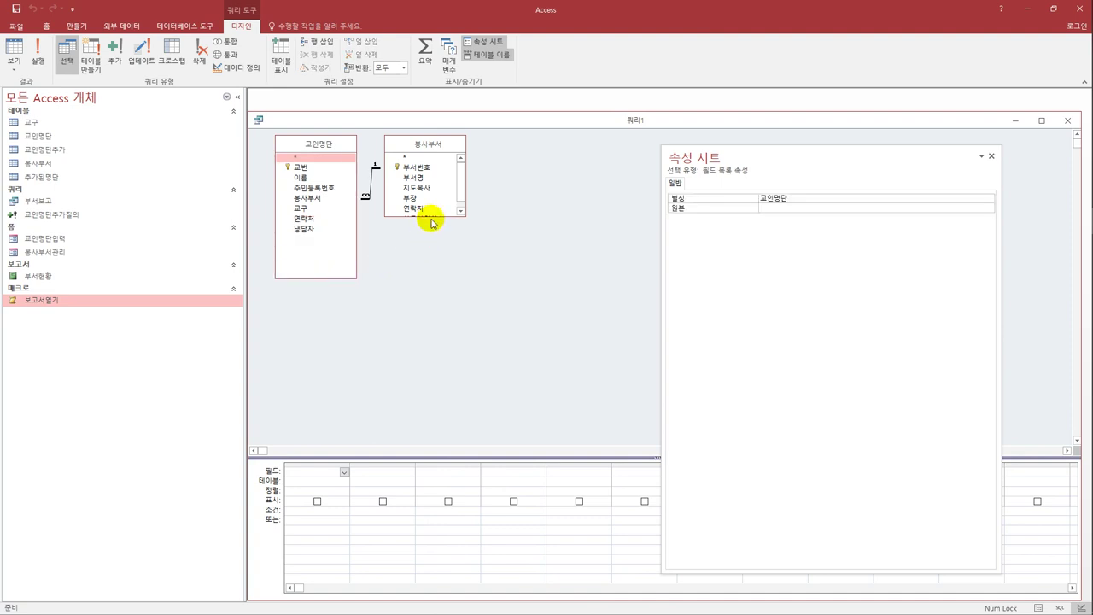
drag(426, 214, 431, 275)
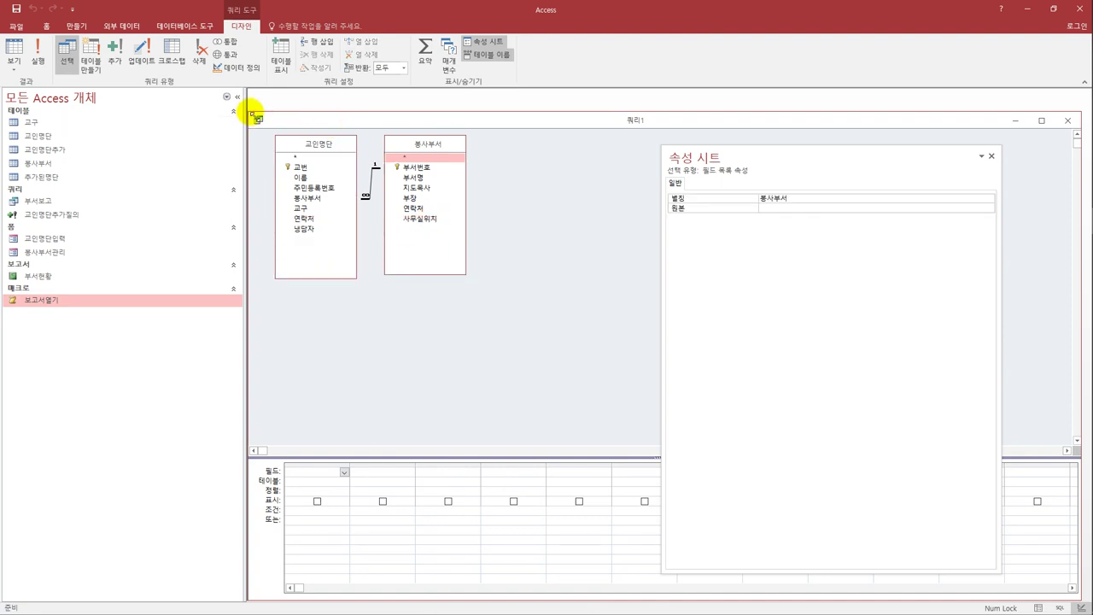
drag(252, 116, 352, 146)
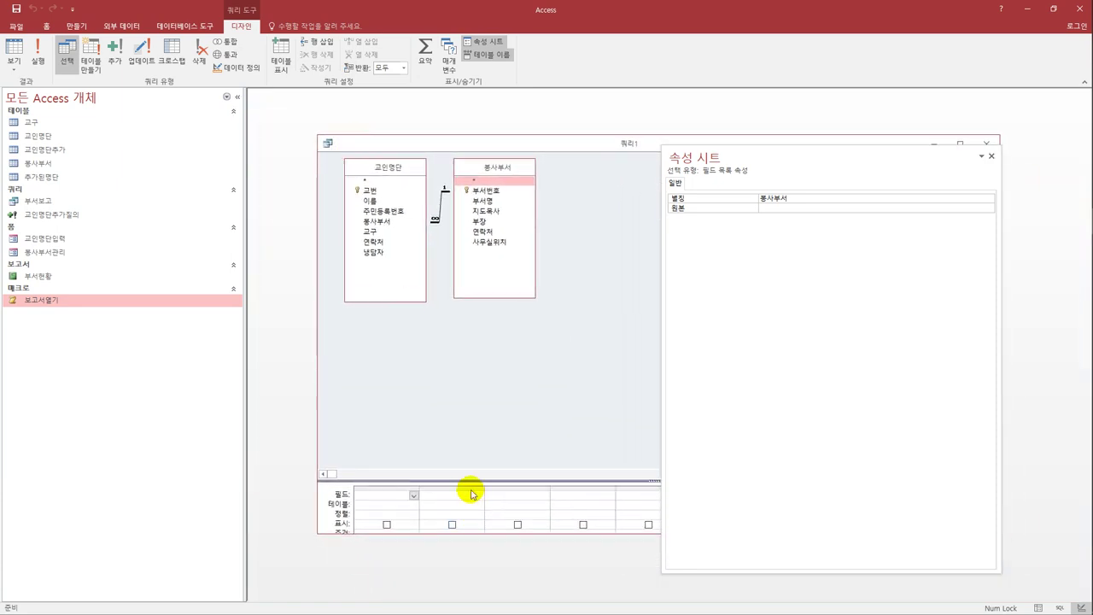
drag(470, 486, 474, 369)
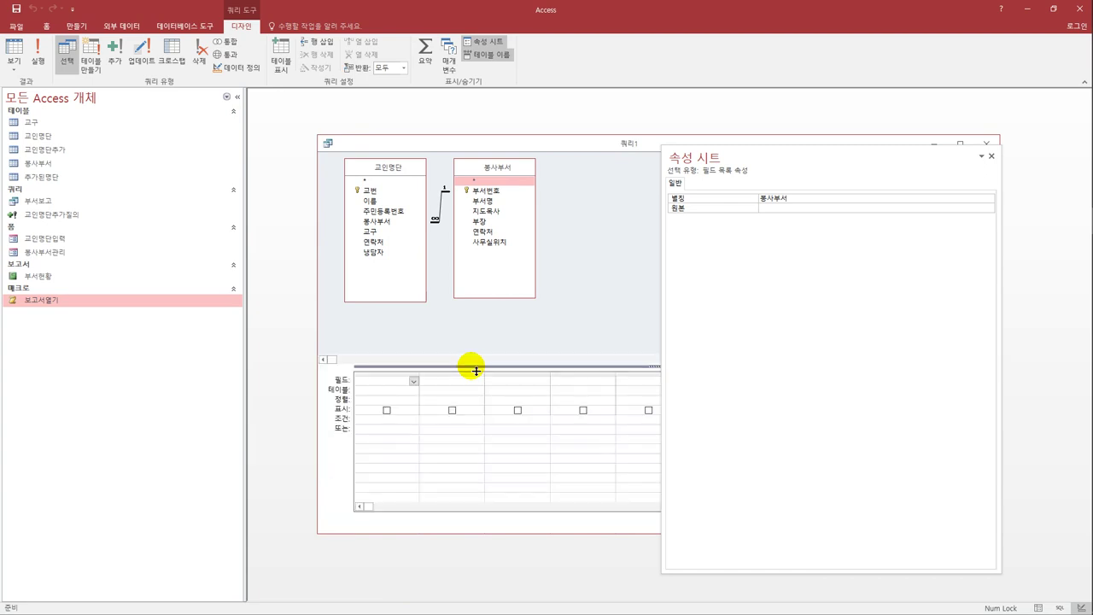
Add 교번, 이름 and 주민등록번호 from 교인명단, 부서명 from 봉사부서, and 교구 from 교인명단 to the query grid
click(381, 192)
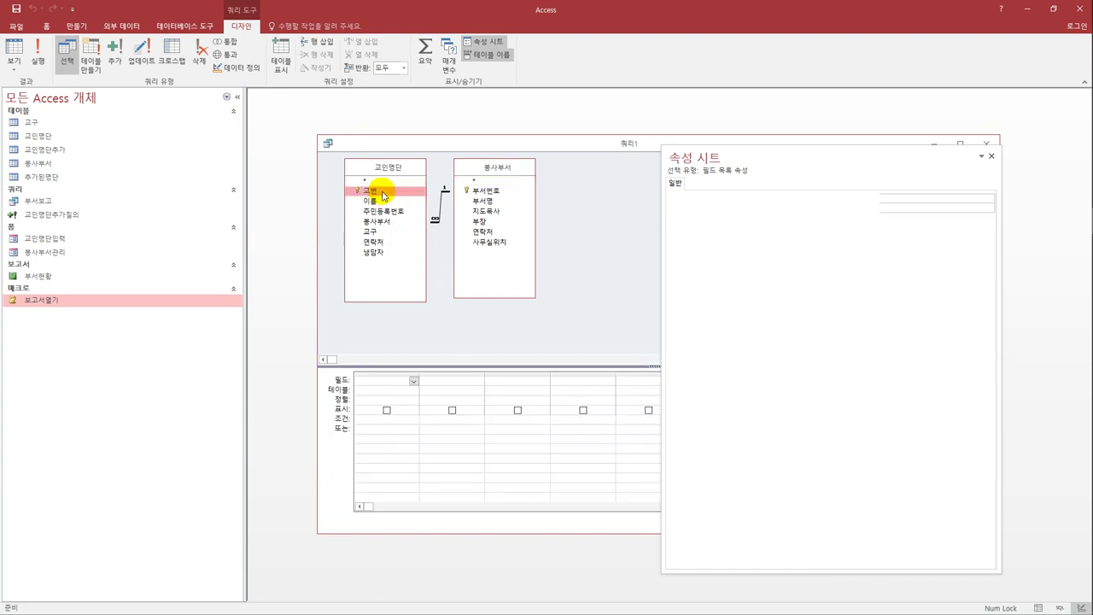
double_click(382, 193)
double_click(383, 202)
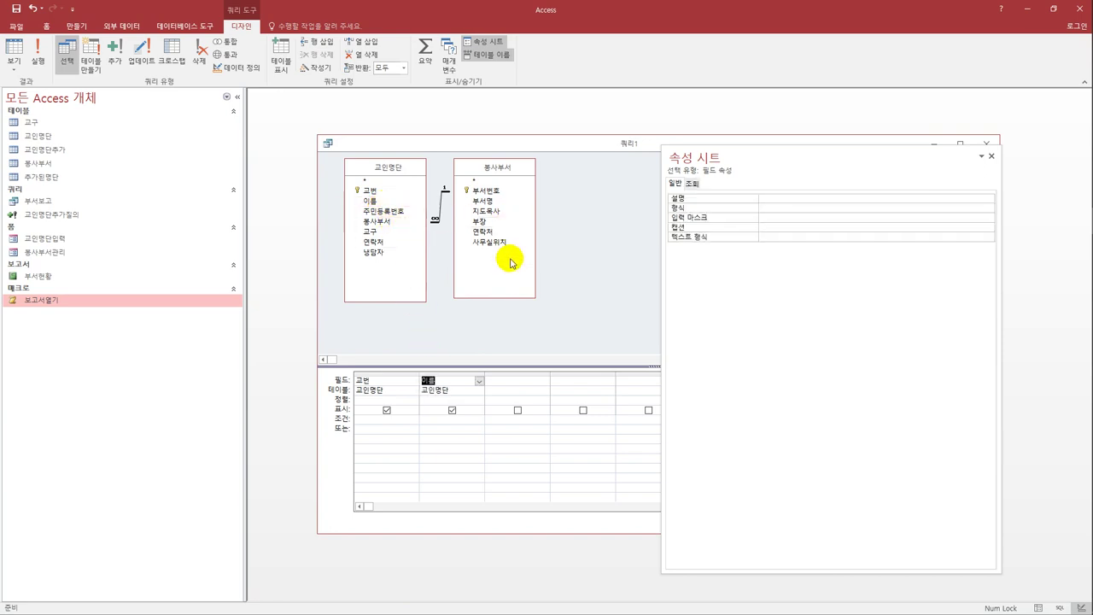
double_click(386, 212)
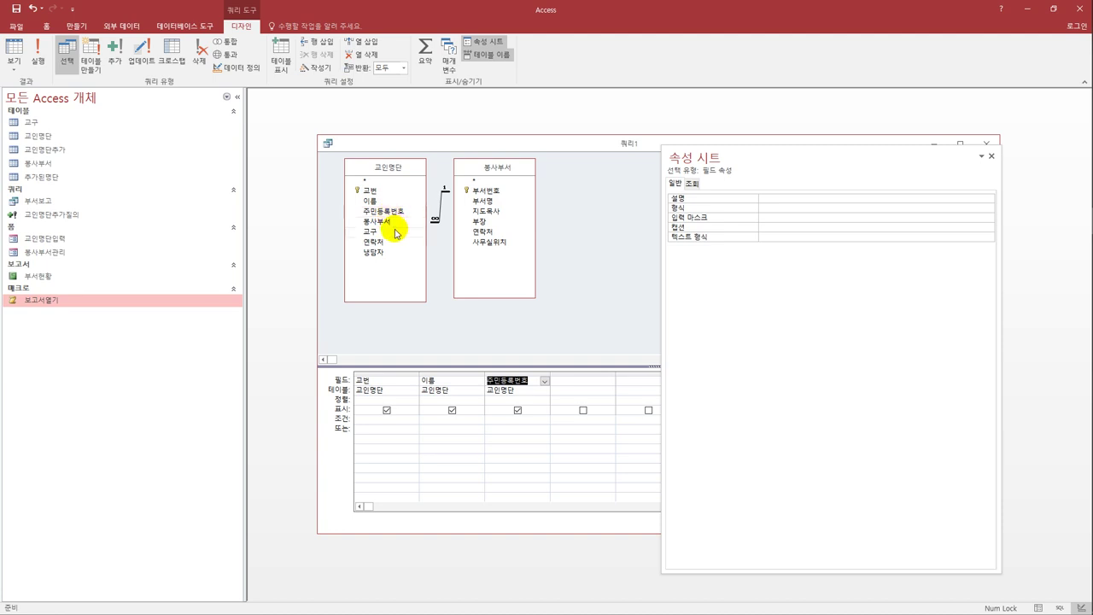
click(480, 202)
double_click(481, 202)
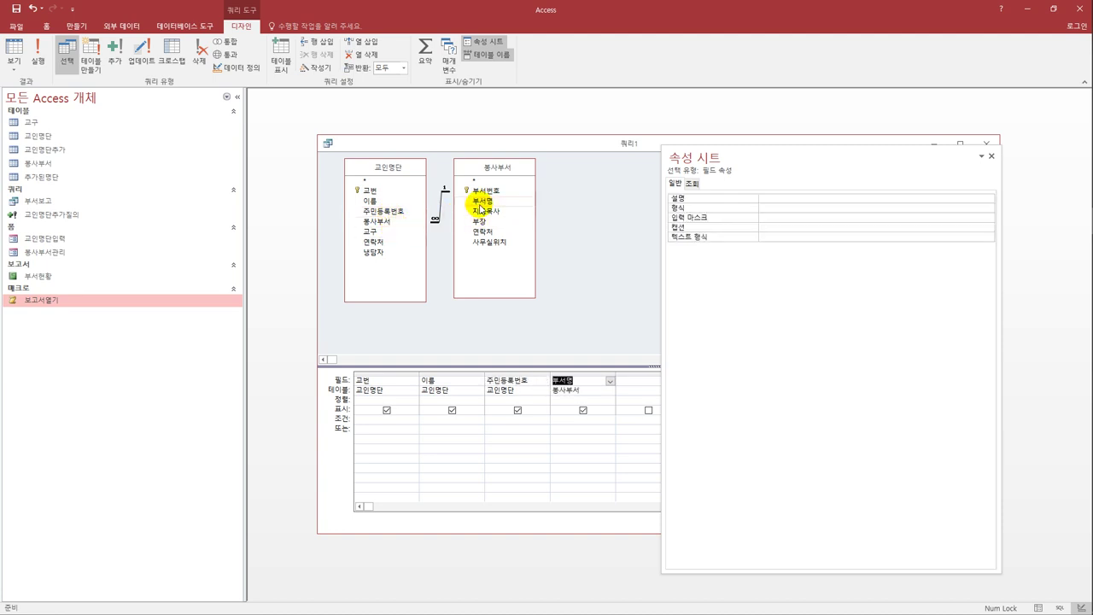
double_click(384, 233)
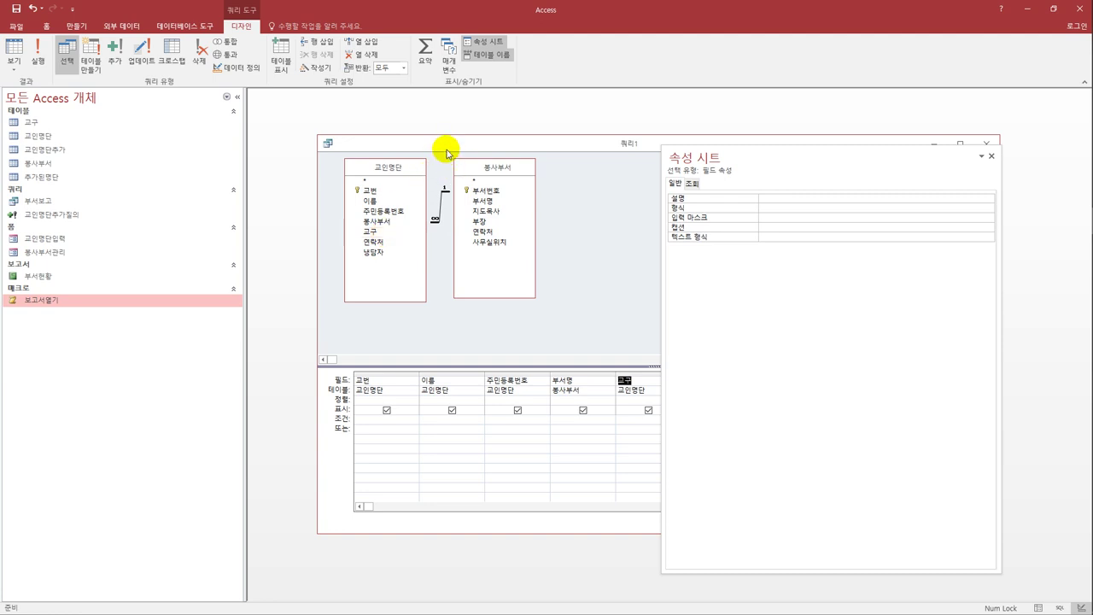
Close the property sheet and add the 연락처 field of the 봉사부서 table to the query grid
drag(437, 146, 405, 139)
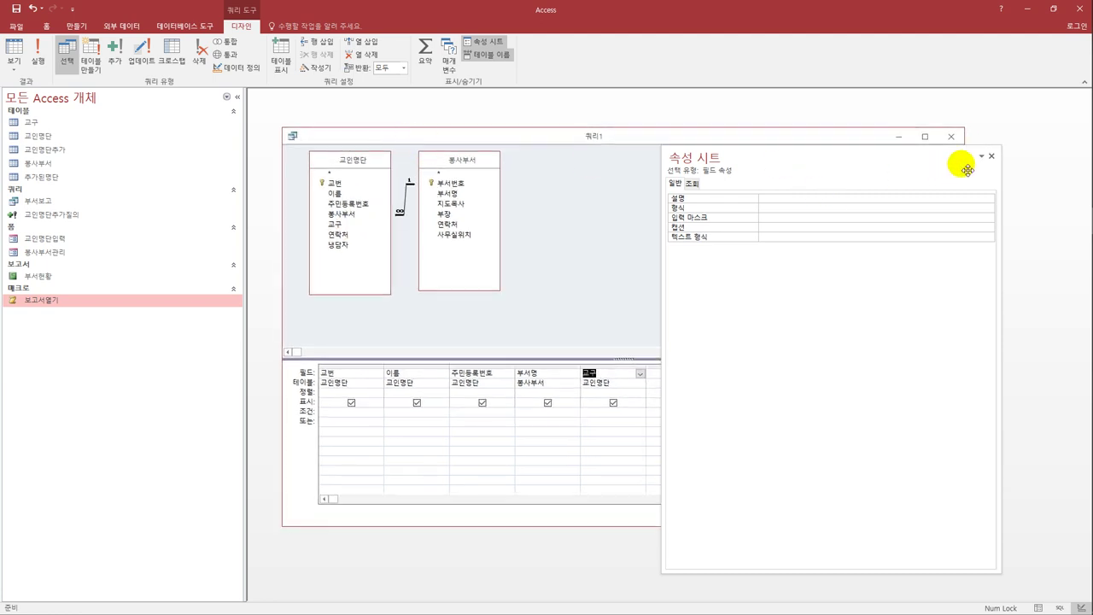
click(990, 156)
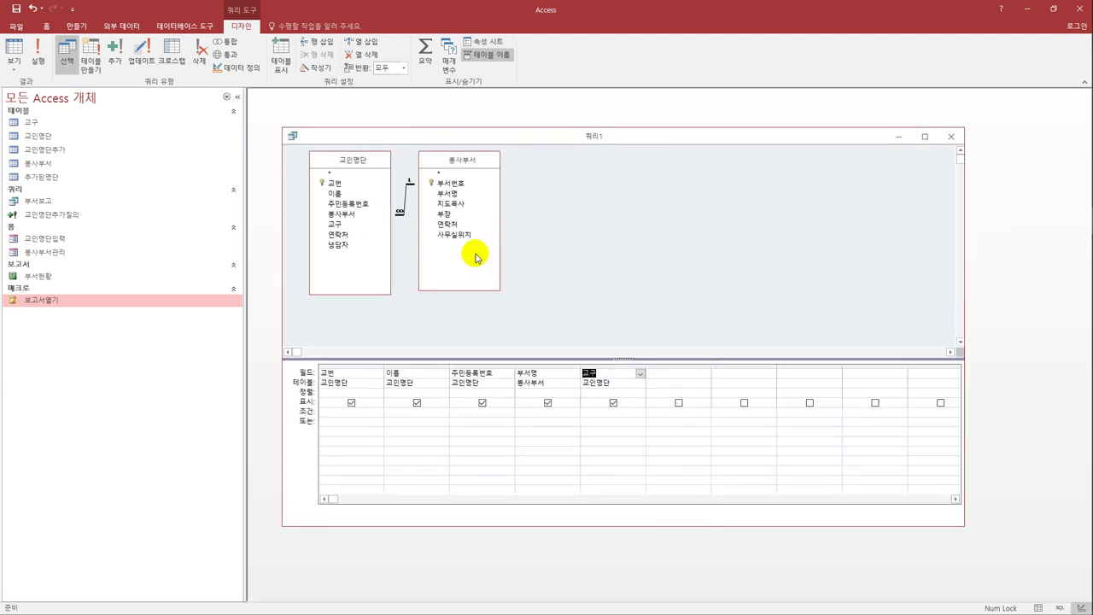
click(448, 224)
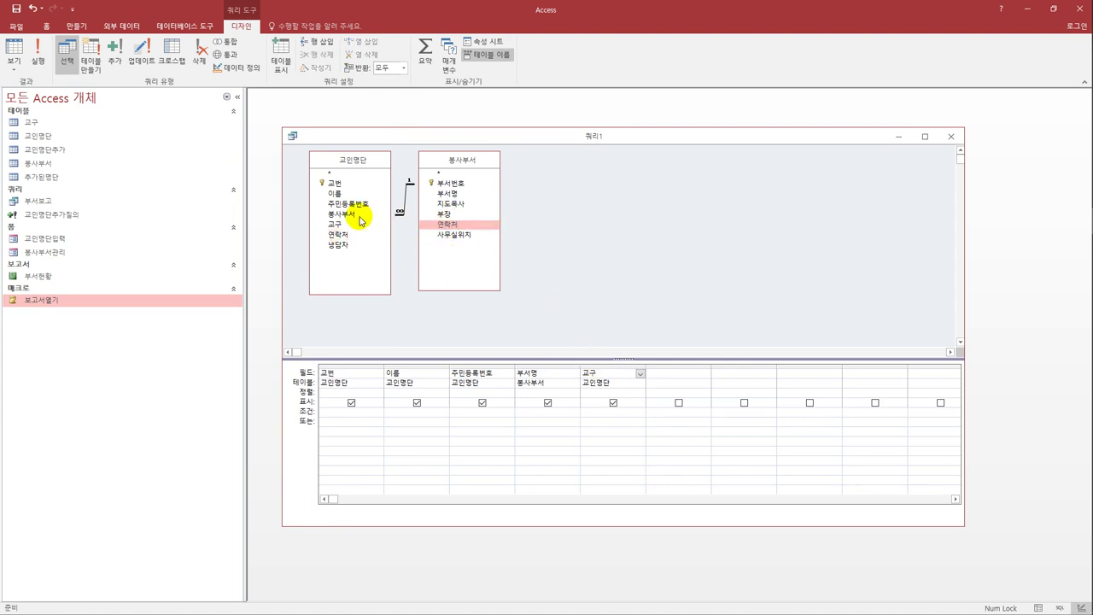
double_click(448, 224)
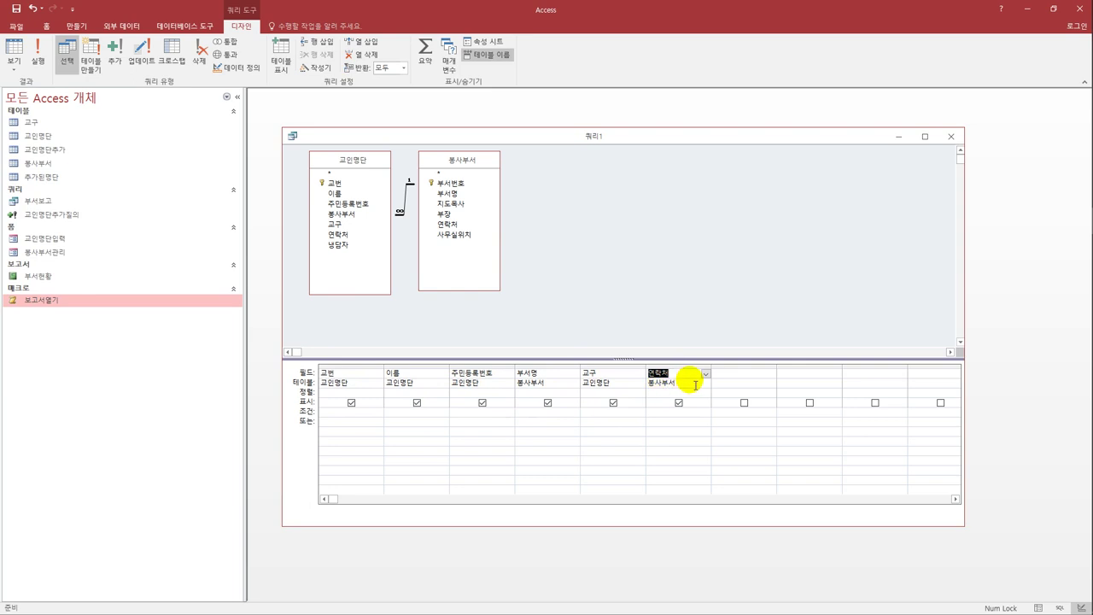
Add the 봉사부서 field of 교인명단 as a hidden column with the criterion Like "*선교부"
double_click(357, 214)
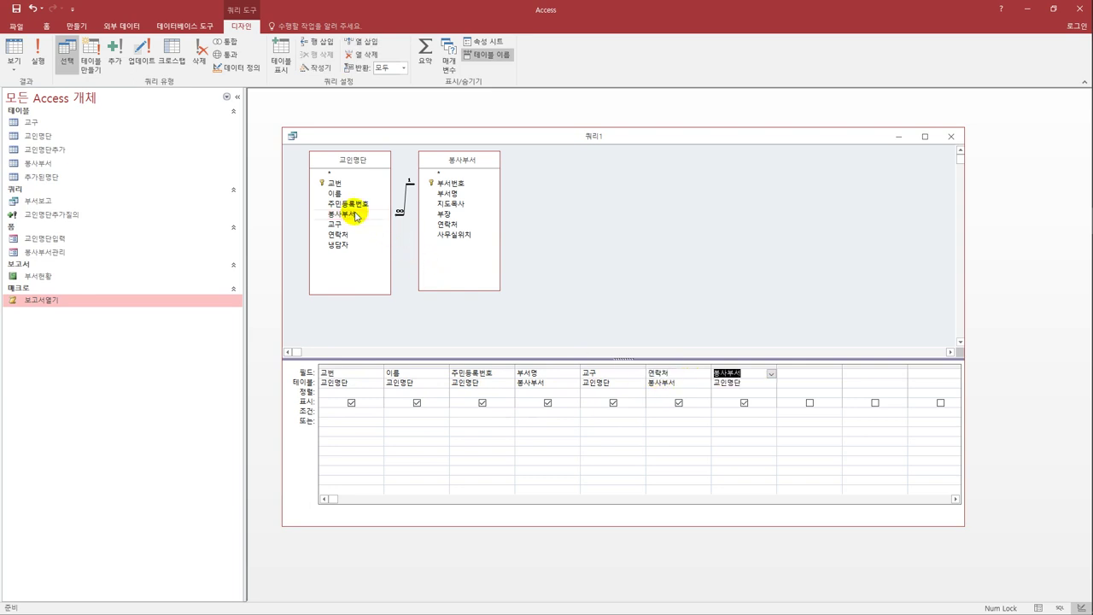
click(744, 402)
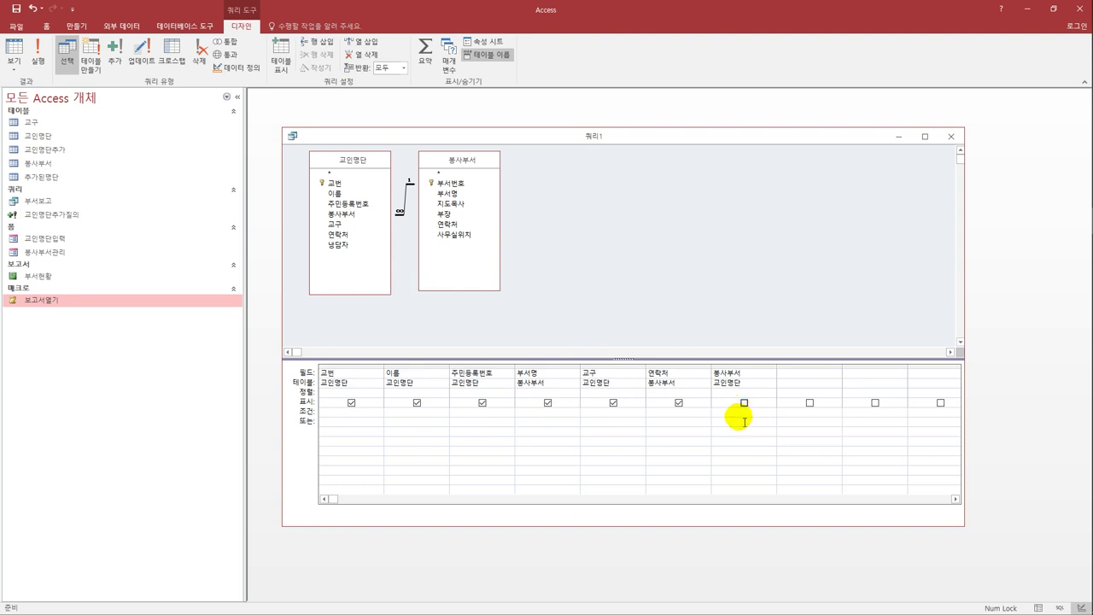
click(734, 412)
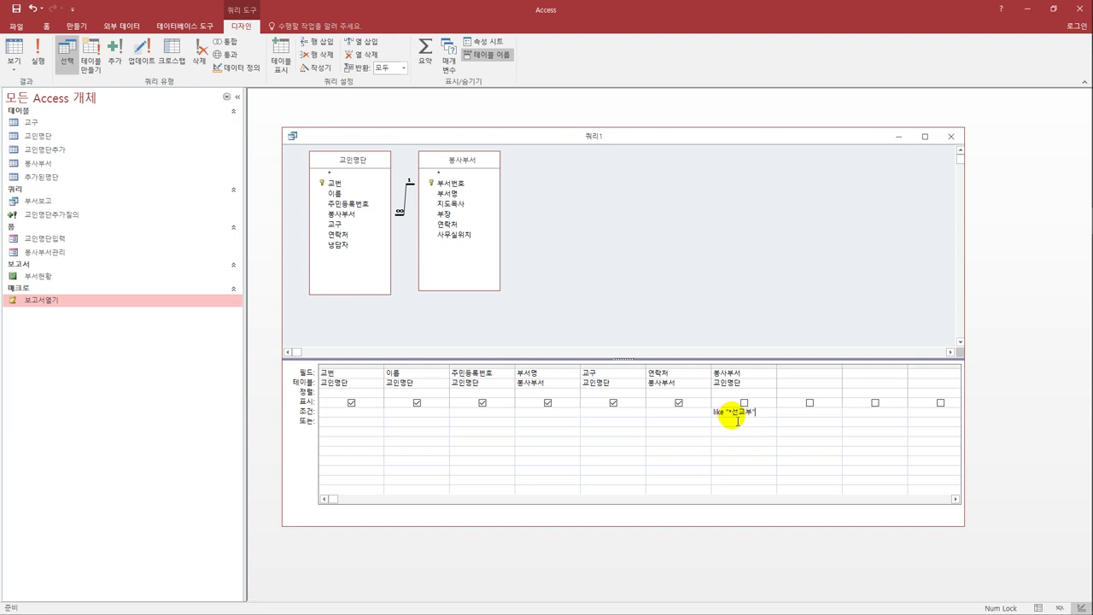
click(756, 426)
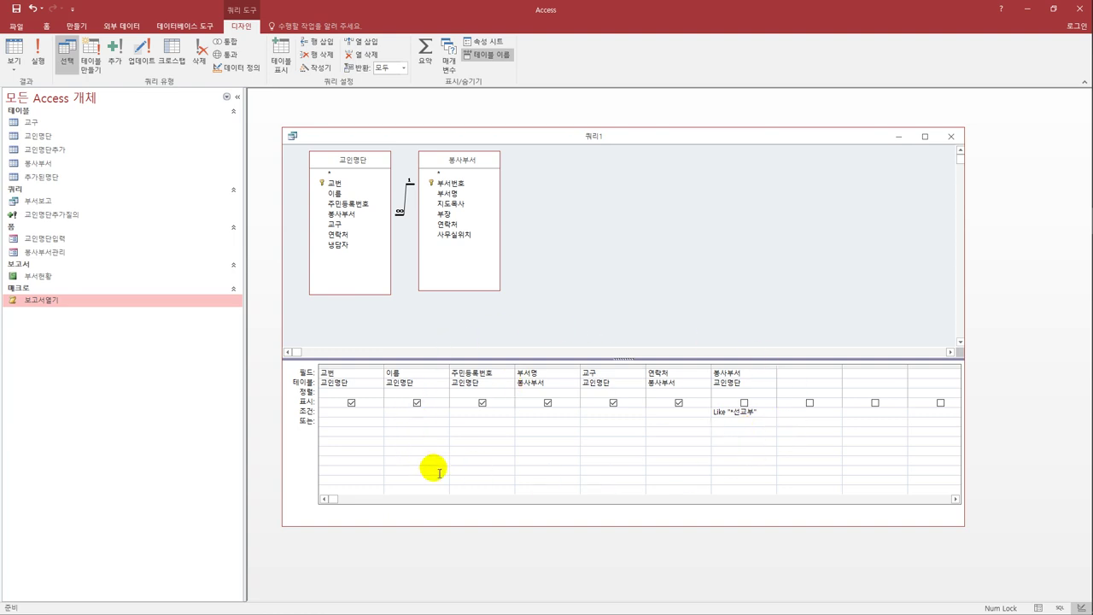
Check the query's records in Datasheet view and return to the 봉사부서 criterion column in Design view
click(13, 50)
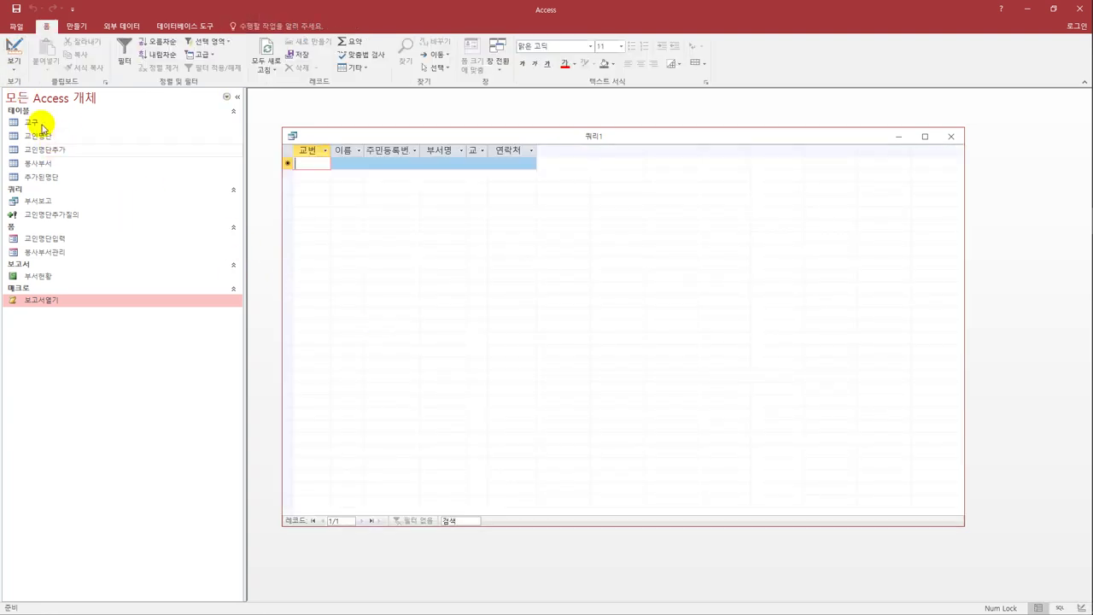
click(14, 67)
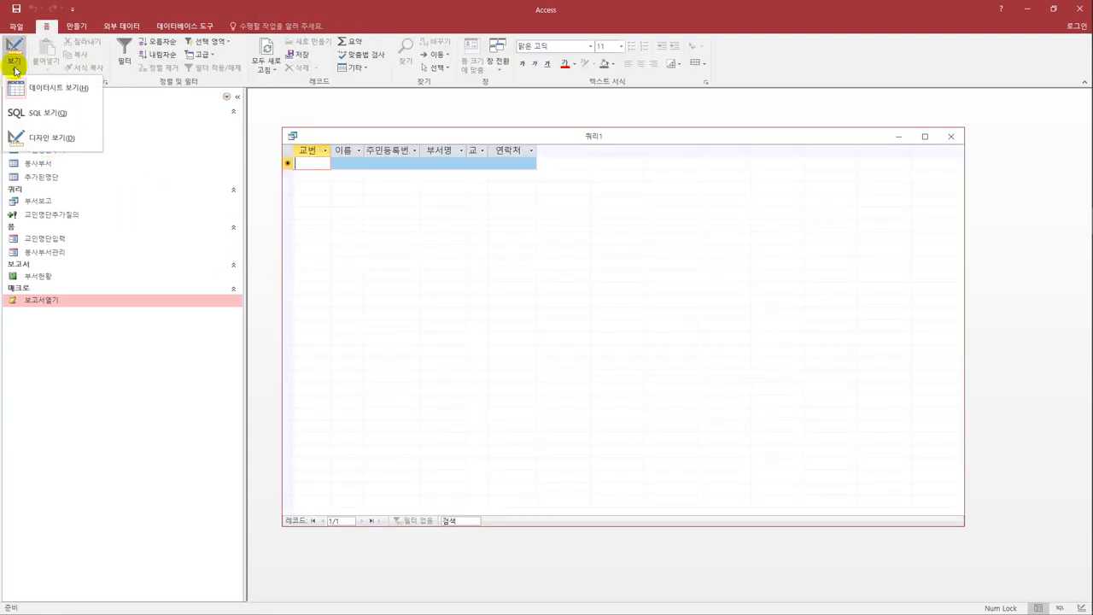
click(26, 140)
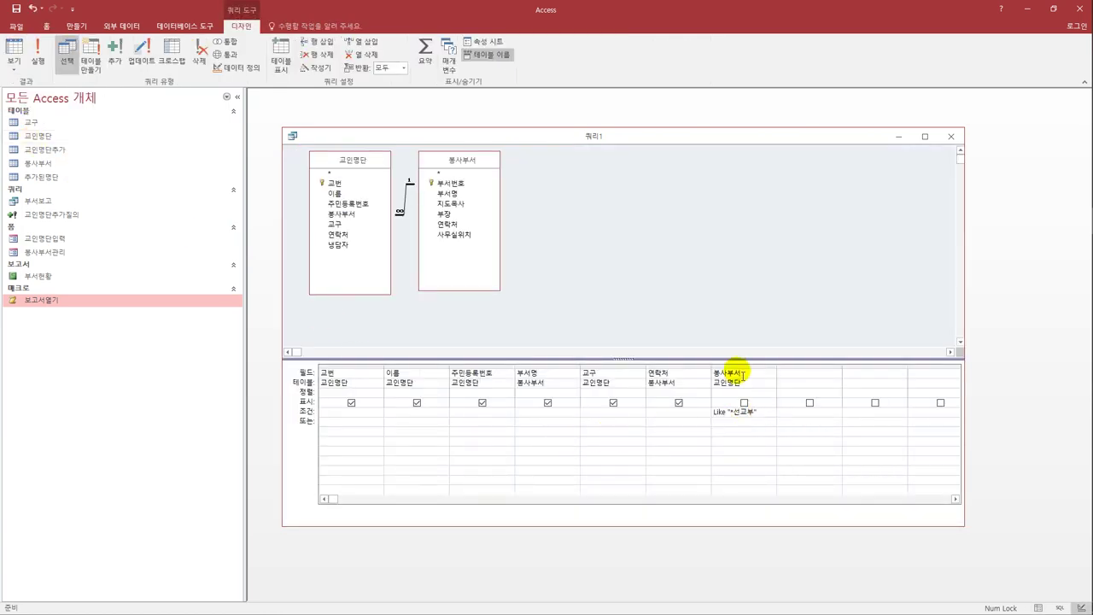
click(739, 373)
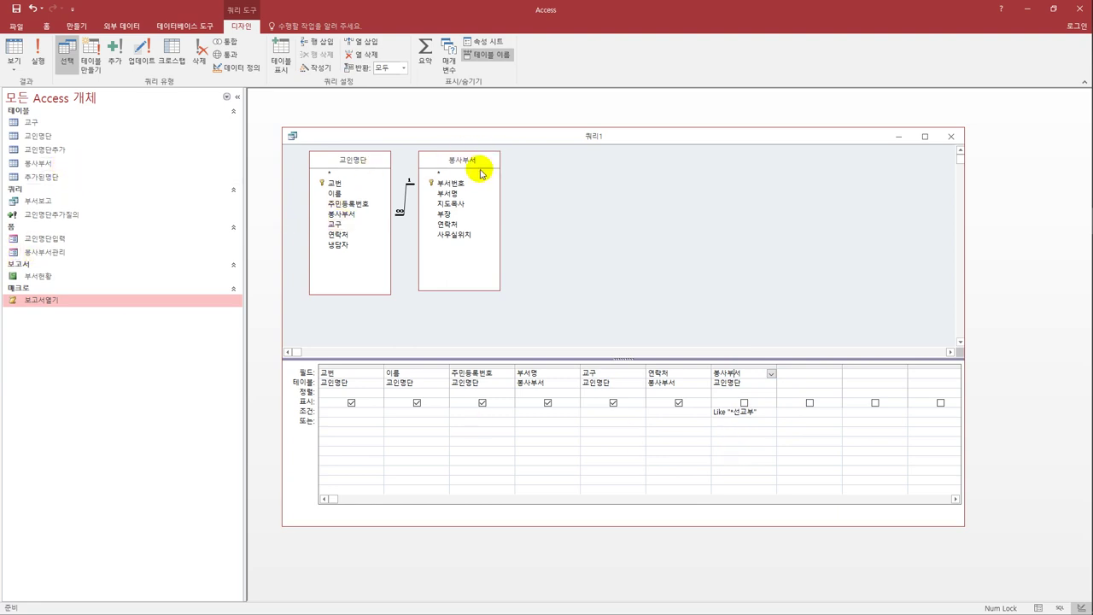
Compare the 봉사부서 values in the 교인명단 table with the 봉사부서 table's records, fitting the 부서명 column to its contents
double_click(91, 138)
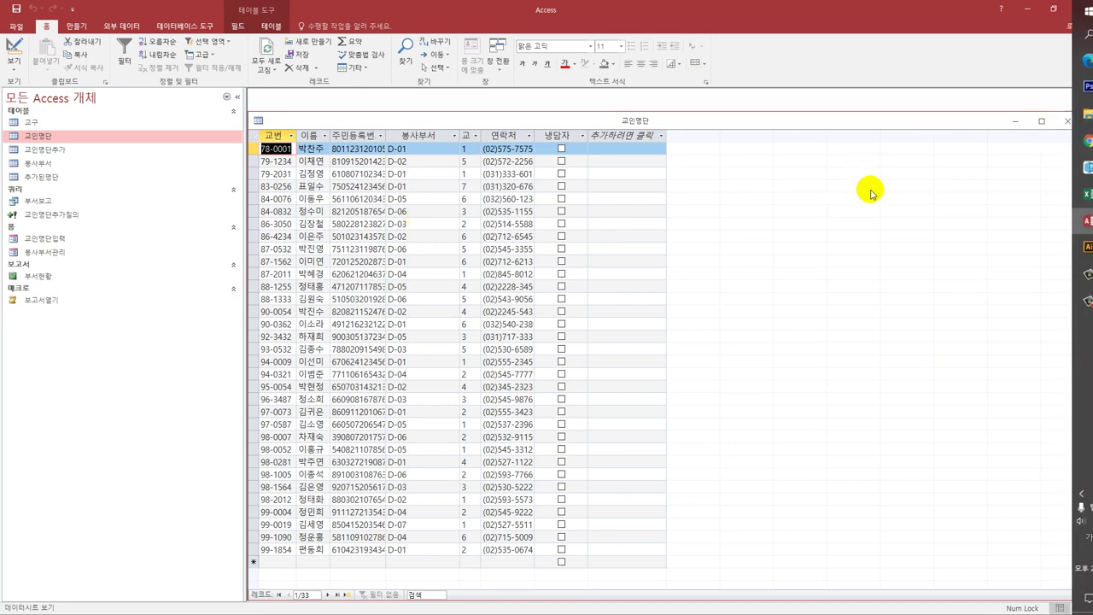
click(1067, 121)
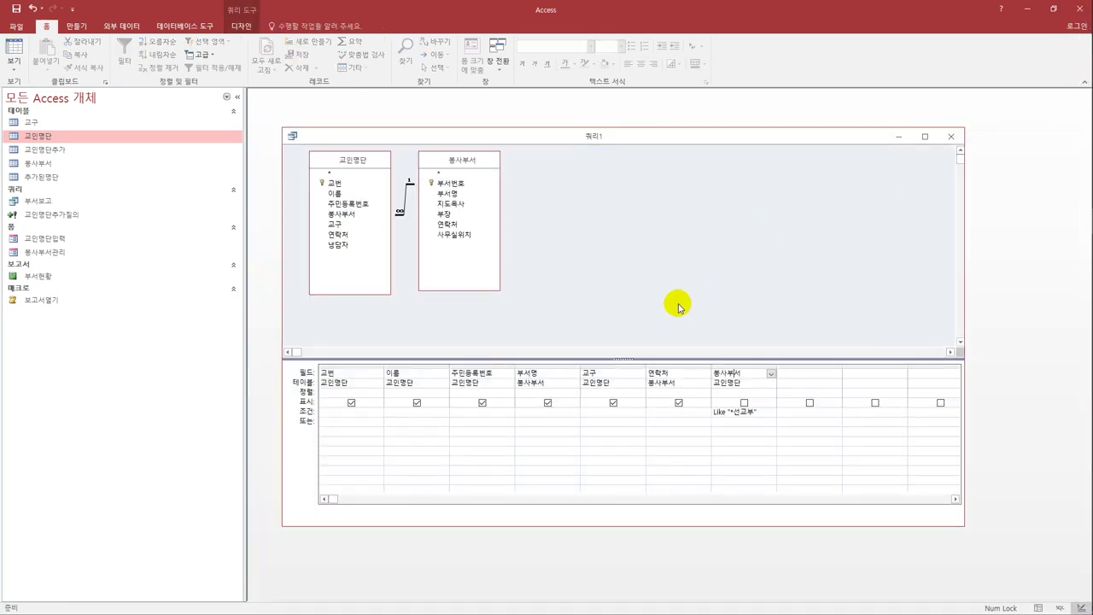
click(746, 376)
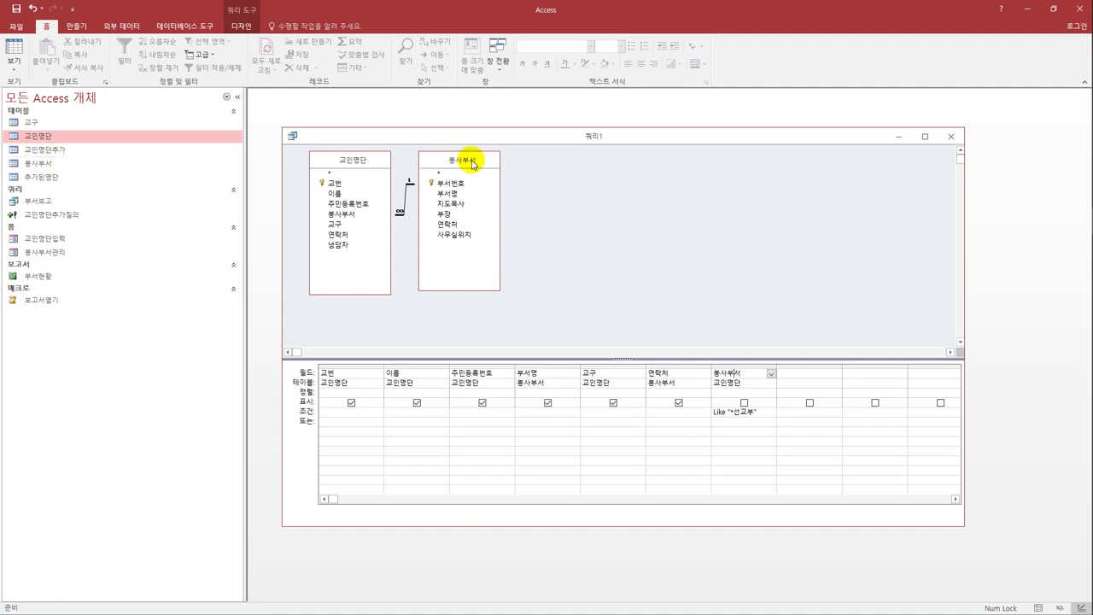
double_click(66, 164)
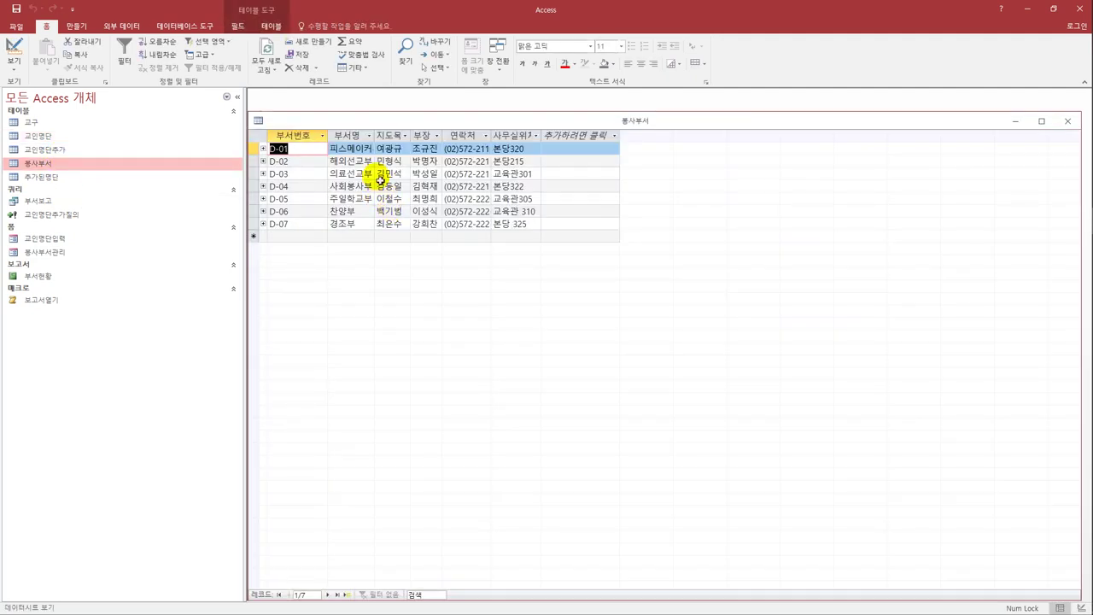
double_click(375, 135)
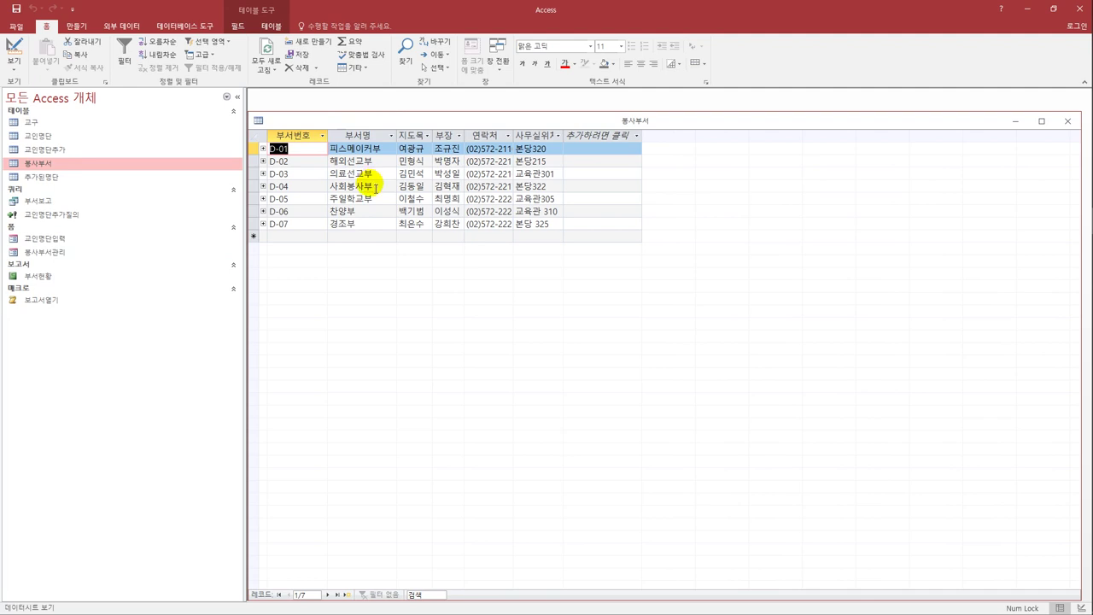
Close the 봉사부서 table without saving its layout, and switch the query's hidden criterion column to the 부서명 field of 봉사부서
click(1066, 120)
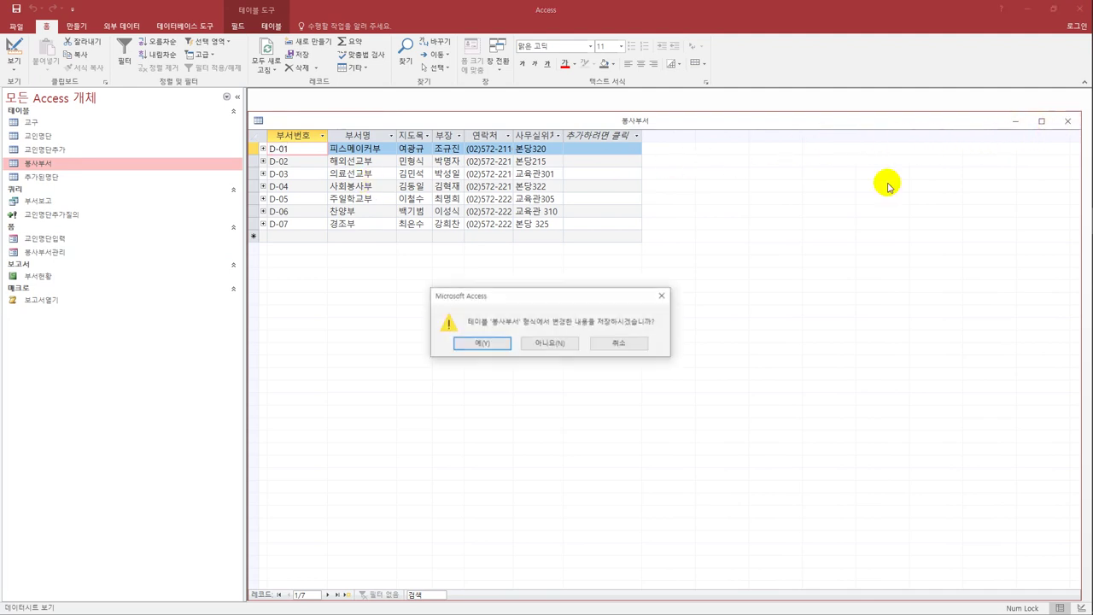
click(532, 345)
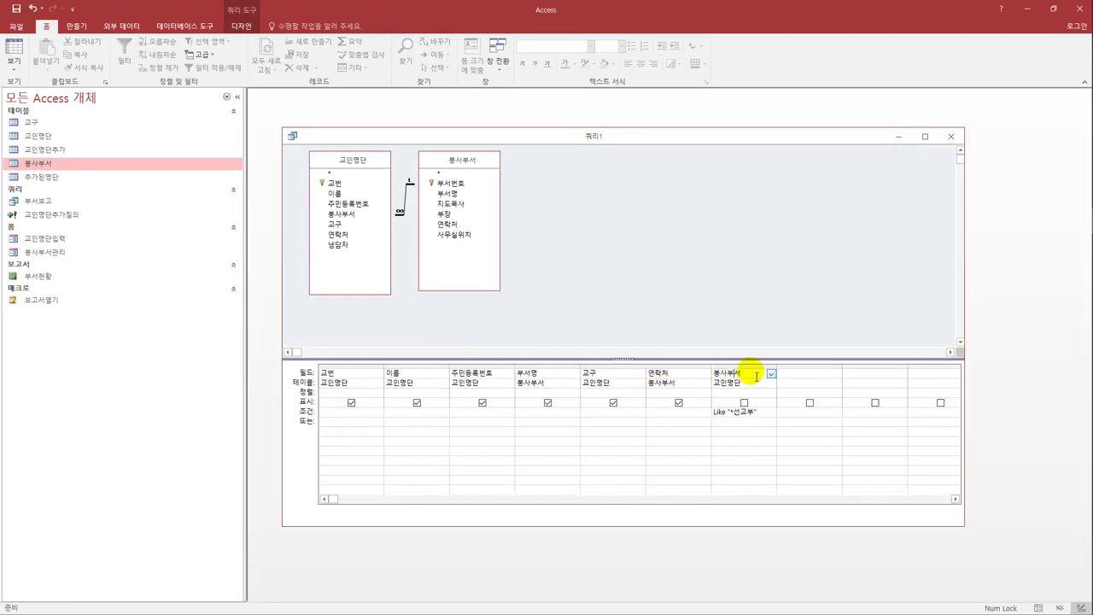
click(762, 382)
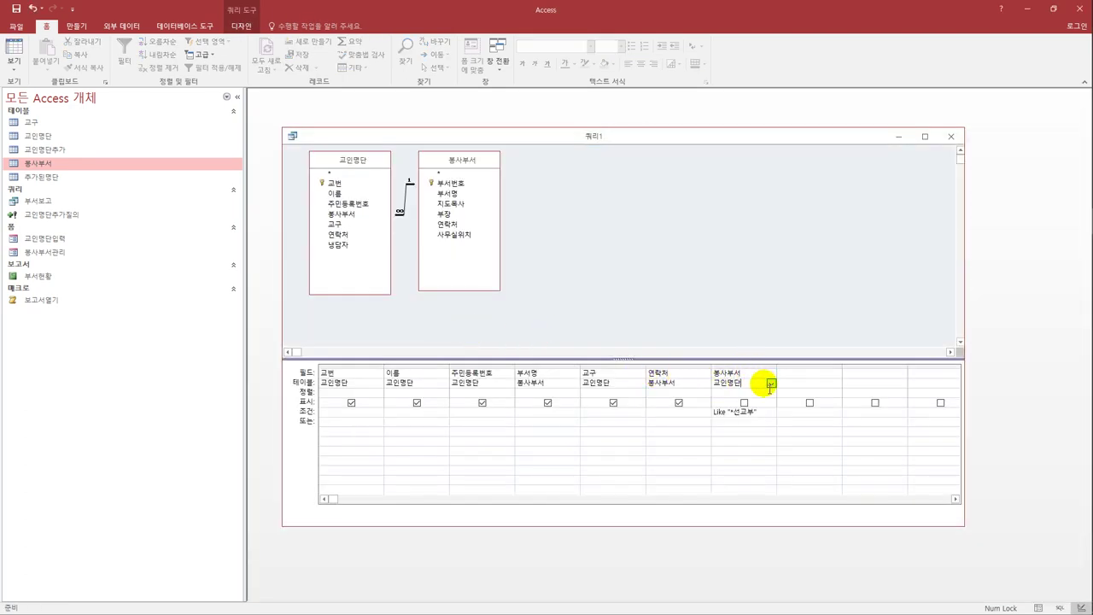
click(770, 386)
click(764, 395)
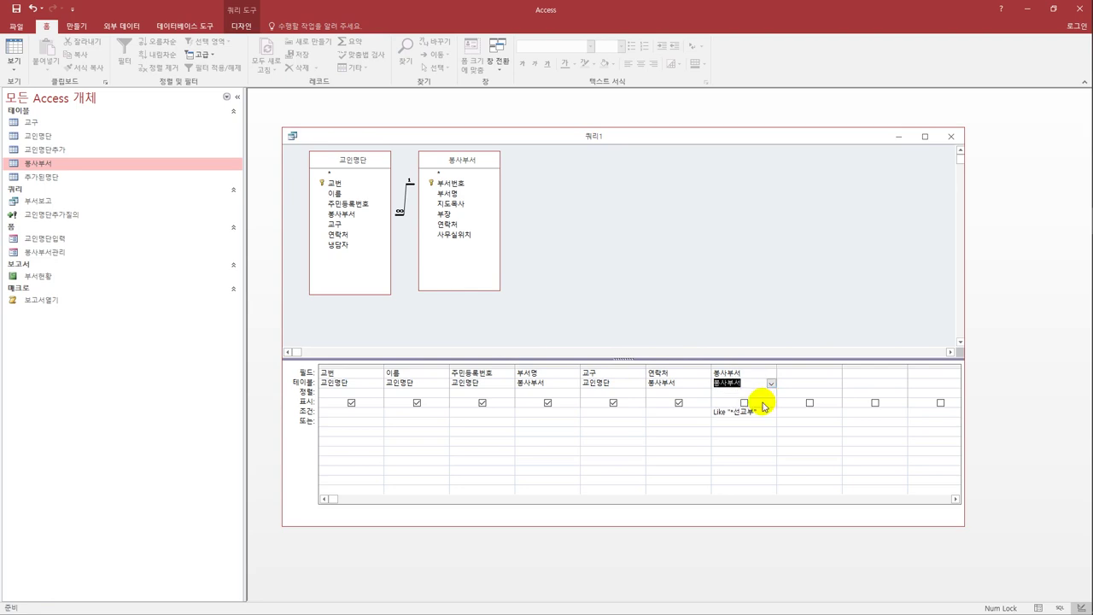
click(765, 373)
click(771, 373)
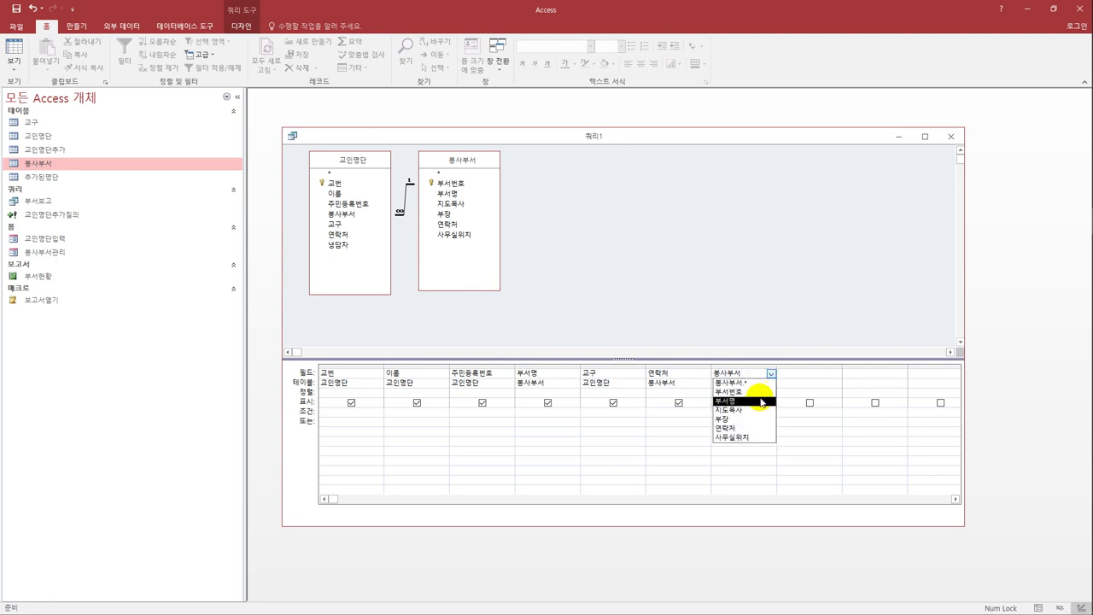
click(768, 402)
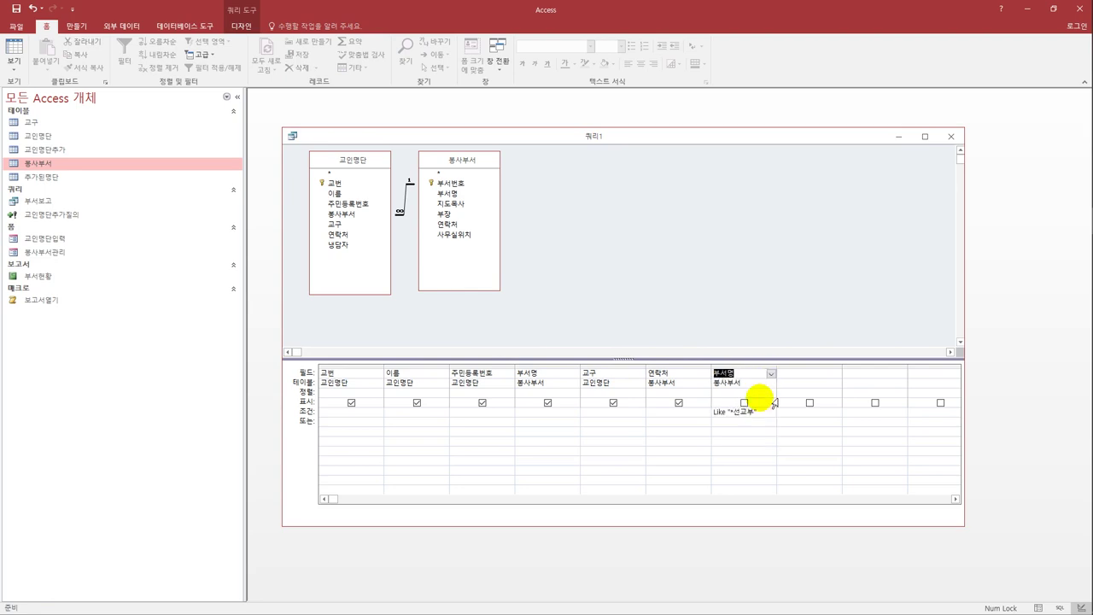
click(725, 422)
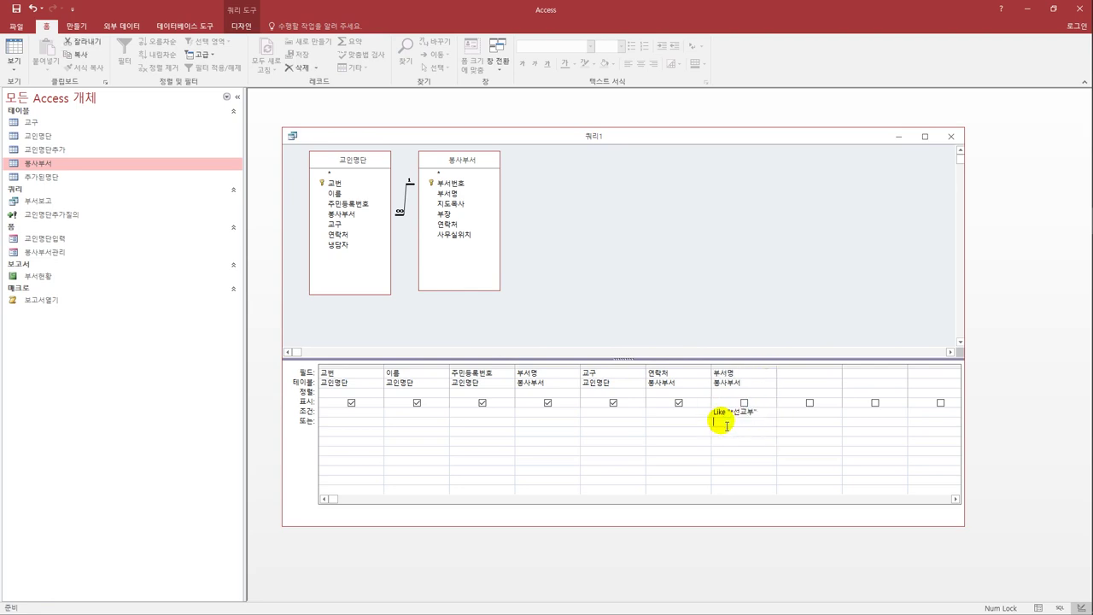
Fit the query's 이름 and 교구 columns to their contents in Datasheet view and return to Design view
click(14, 51)
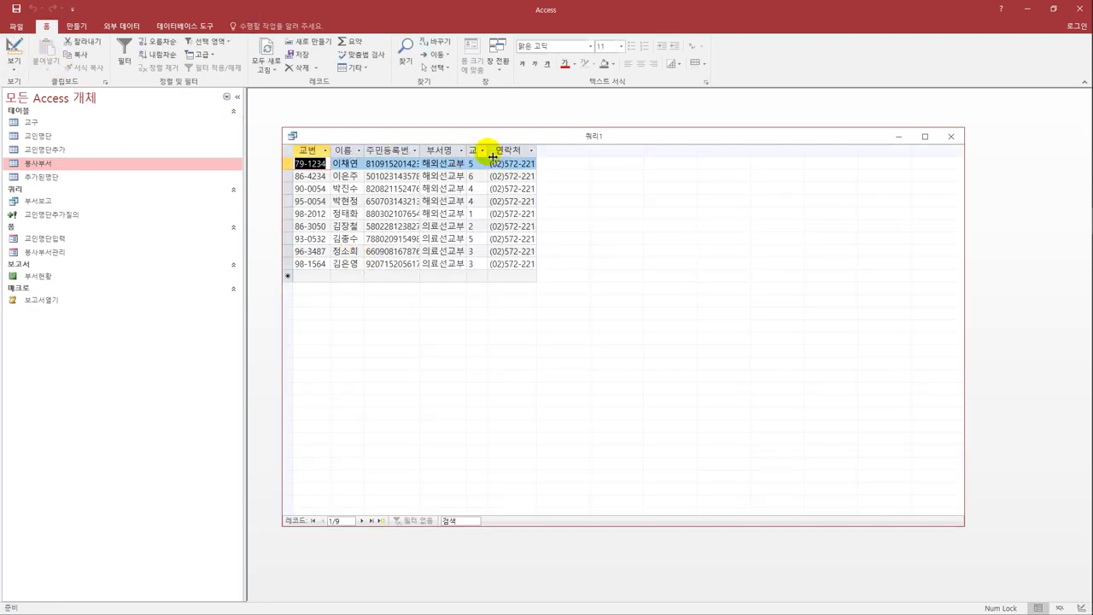
double_click(361, 152)
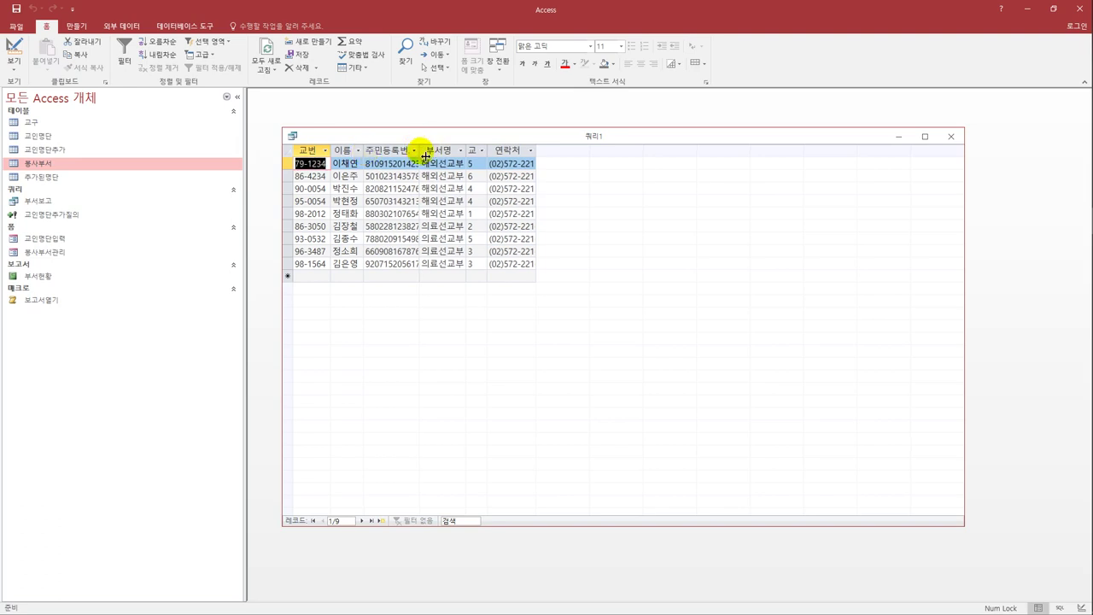
double_click(491, 153)
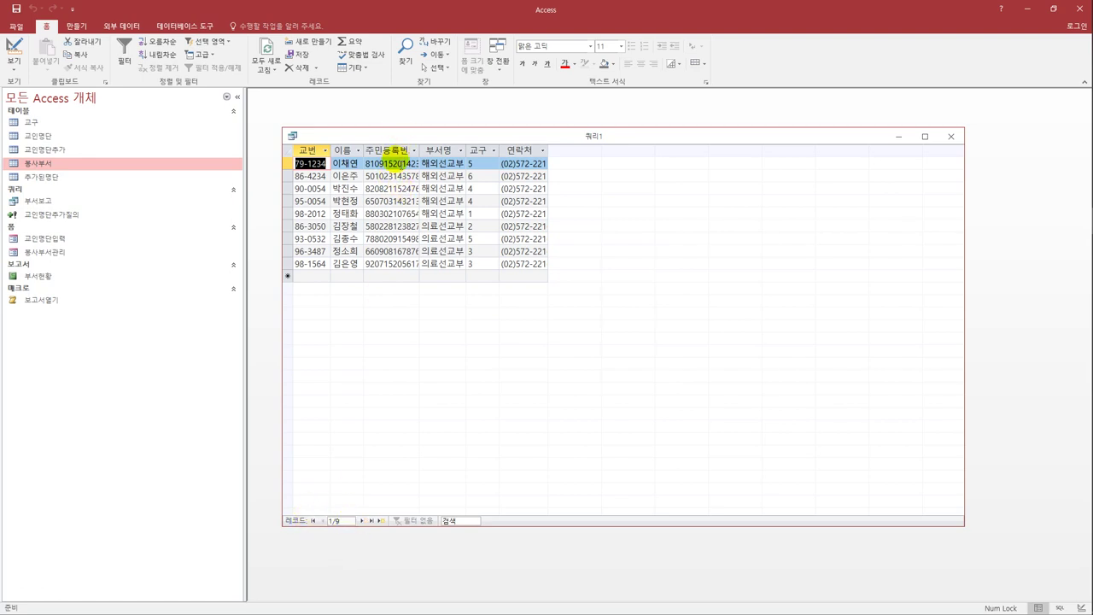
click(13, 65)
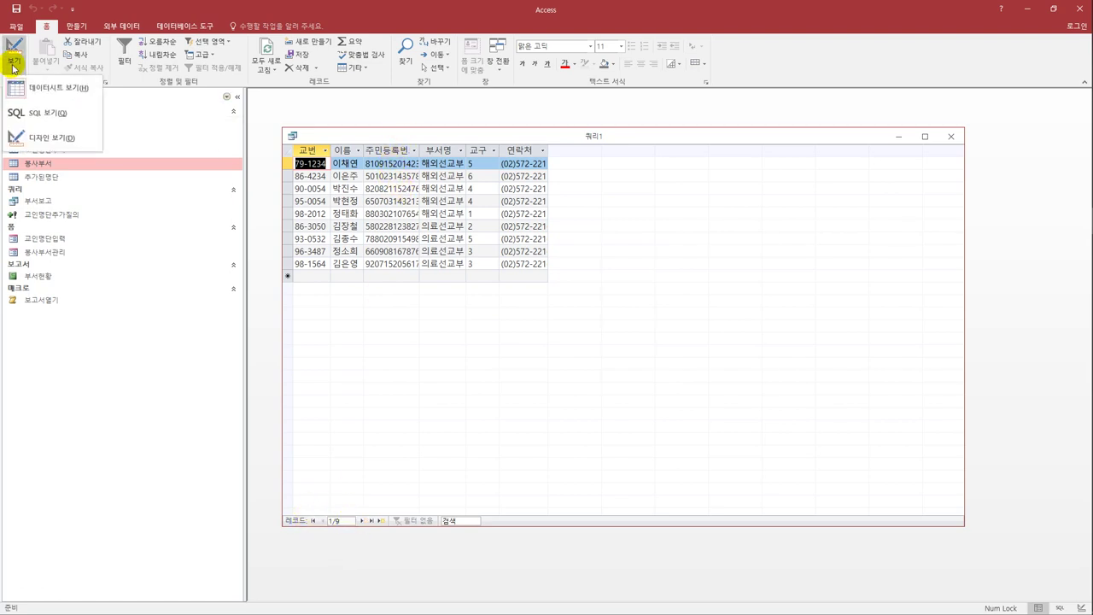
click(38, 137)
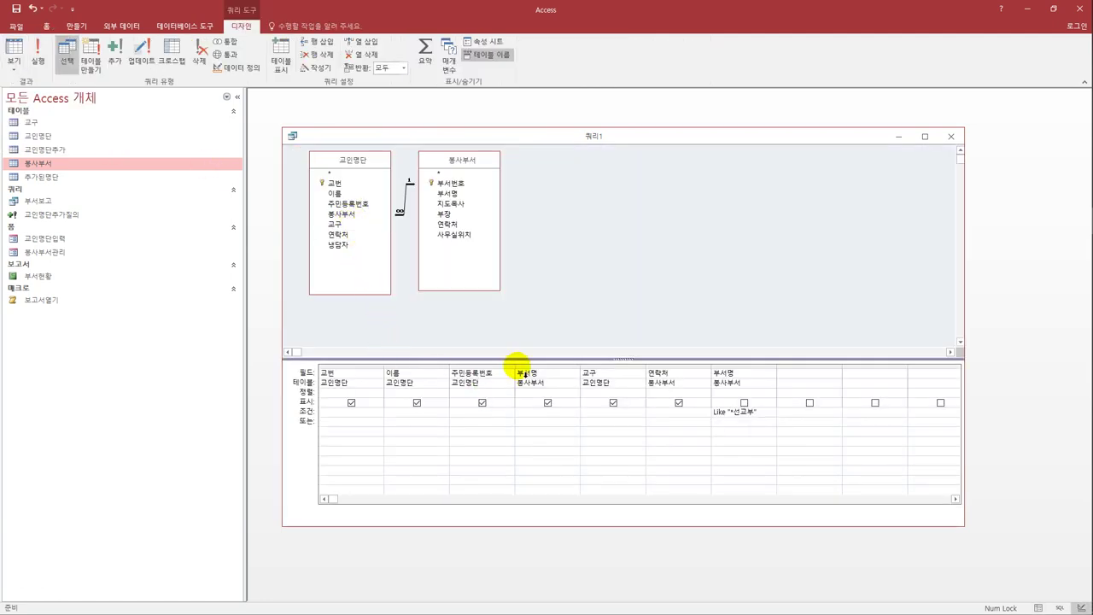
Widen the 주민등록번호 query column and replace its field with DateSerial(Left([주민등록번호],2),Mid([주민등록번호],3,2),Mid([주민등록번호],5,2))
drag(520, 371, 690, 375)
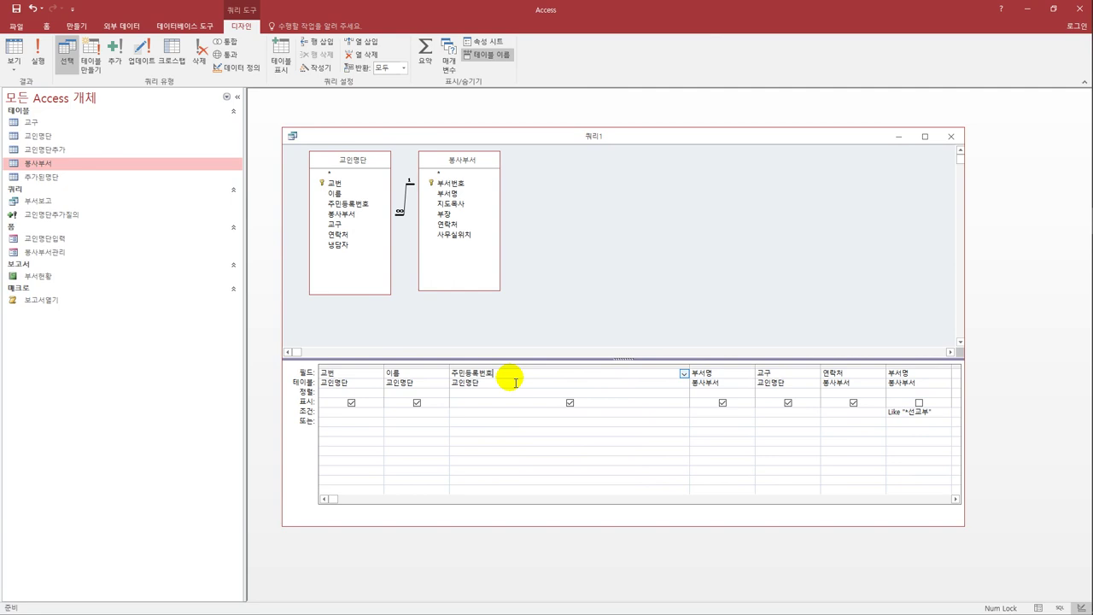
click(452, 373)
text(dateserial(left()
text(2))
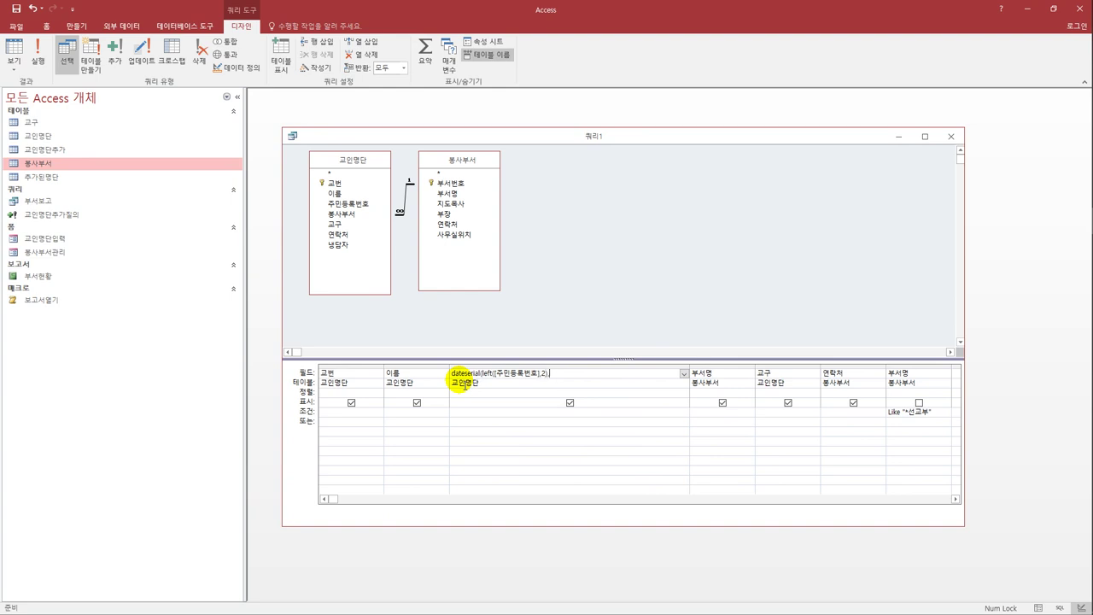
text(,mid()
text([ㅈ)
text(민등록번호])
text(,3,2))
text(,ㅡ)
key(BackSpace)
text(mid([주민등록번호)
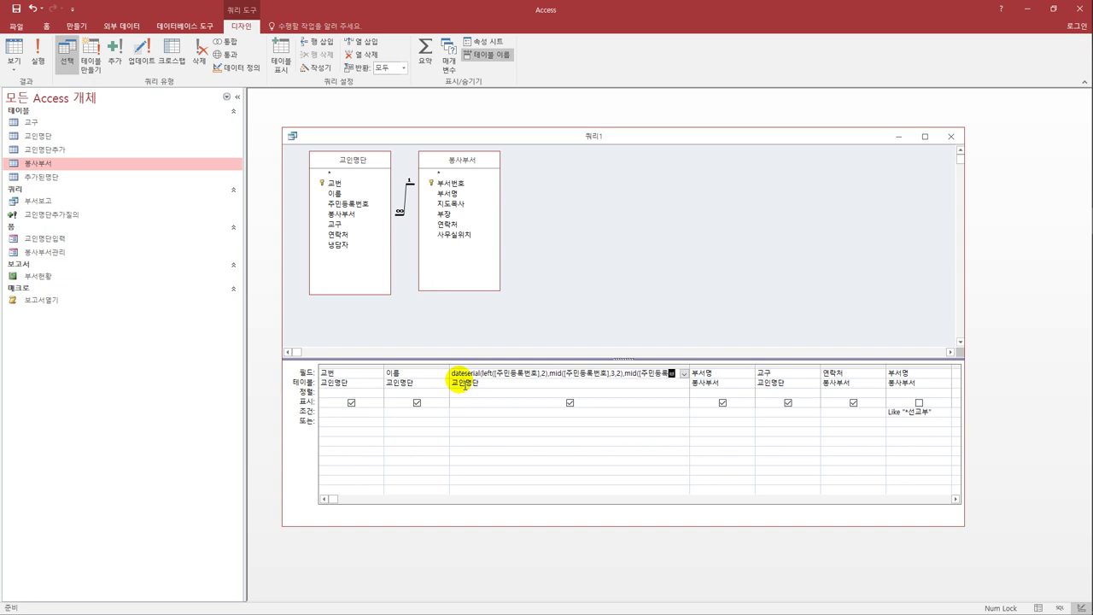
text(],)
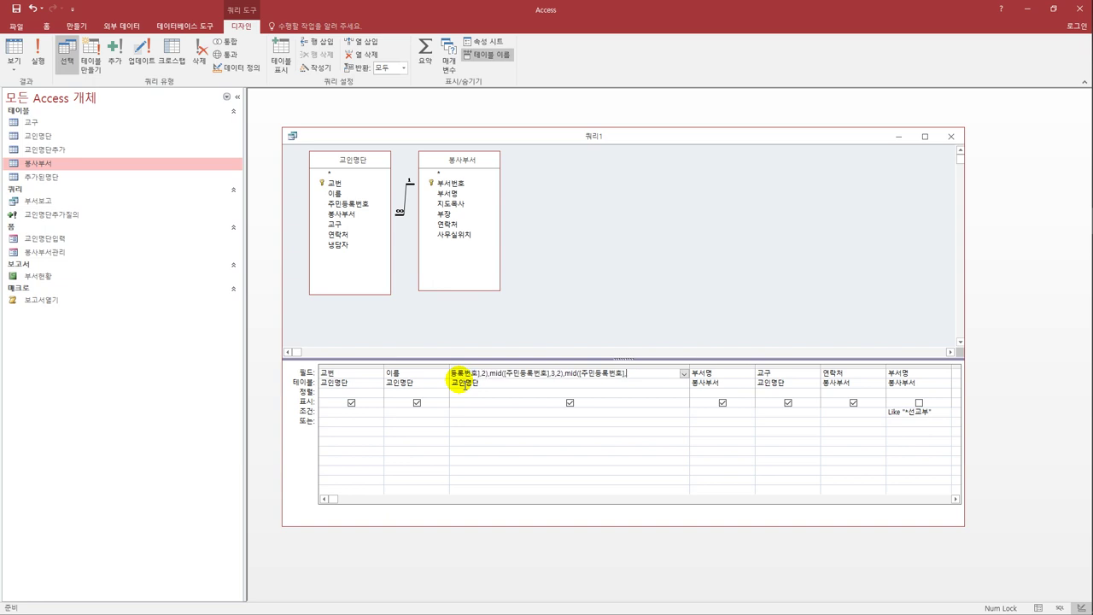
text(5,2))
click(520, 478)
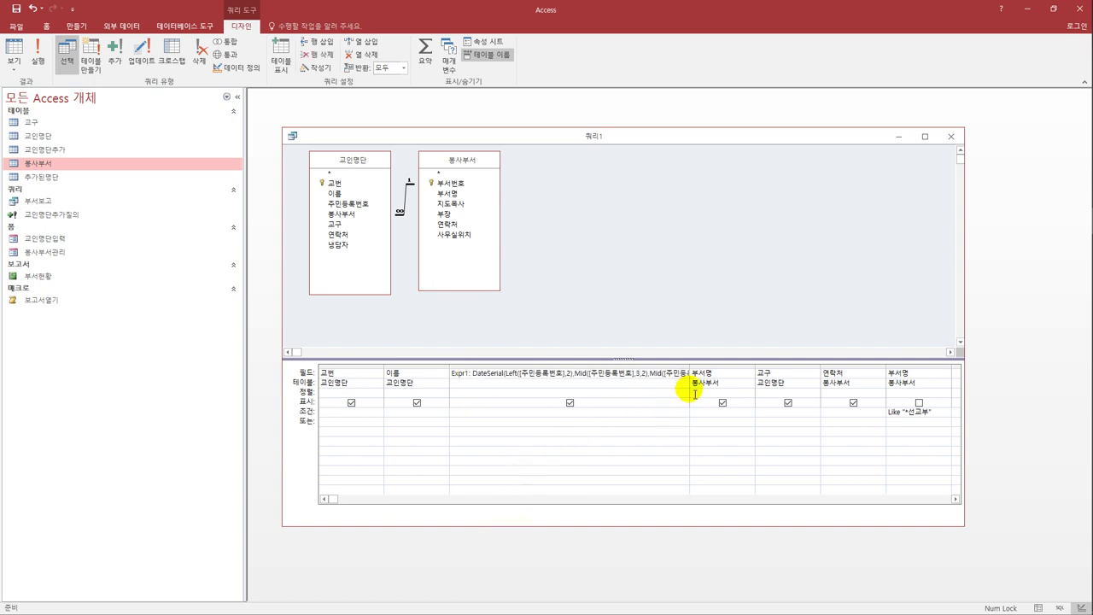
Check the calculated dates in Datasheet view and rename the DateSerial expression column as 생년월일 in Design view
click(14, 53)
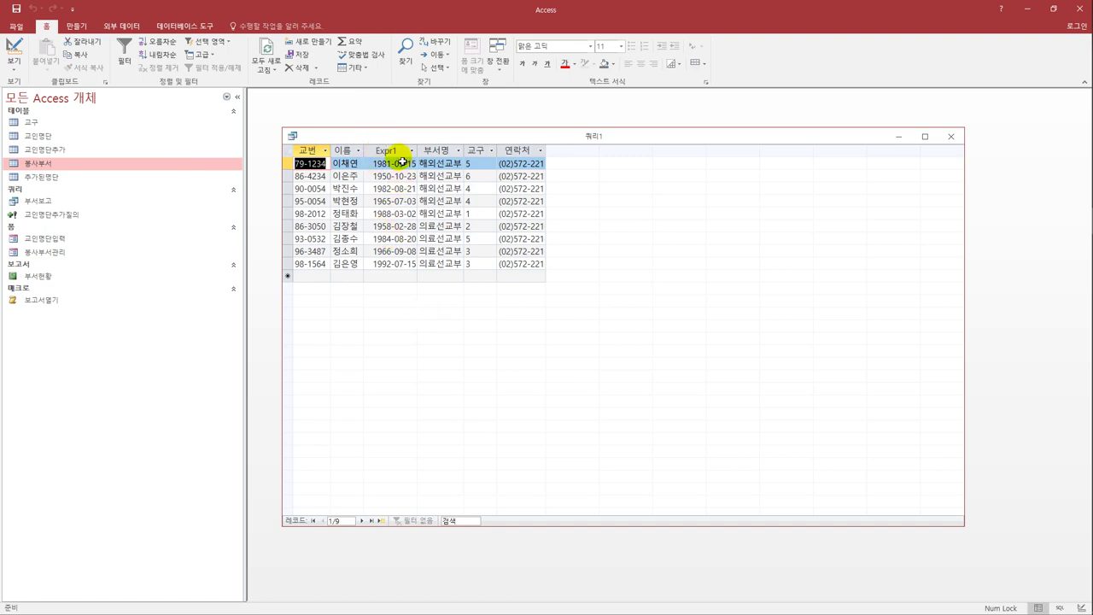
click(14, 53)
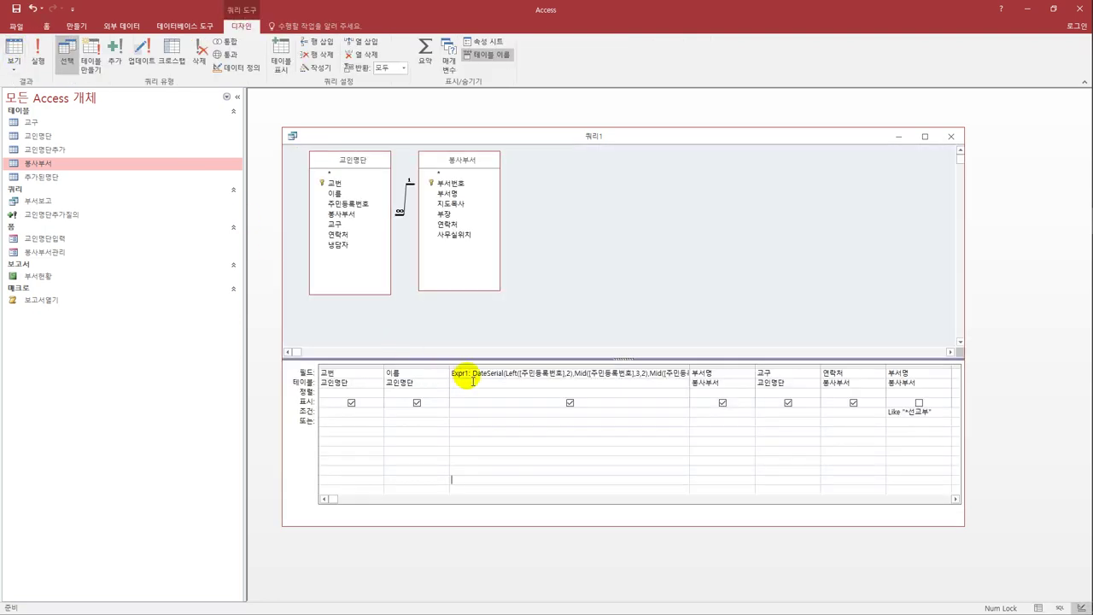
double_click(456, 373)
text(생)
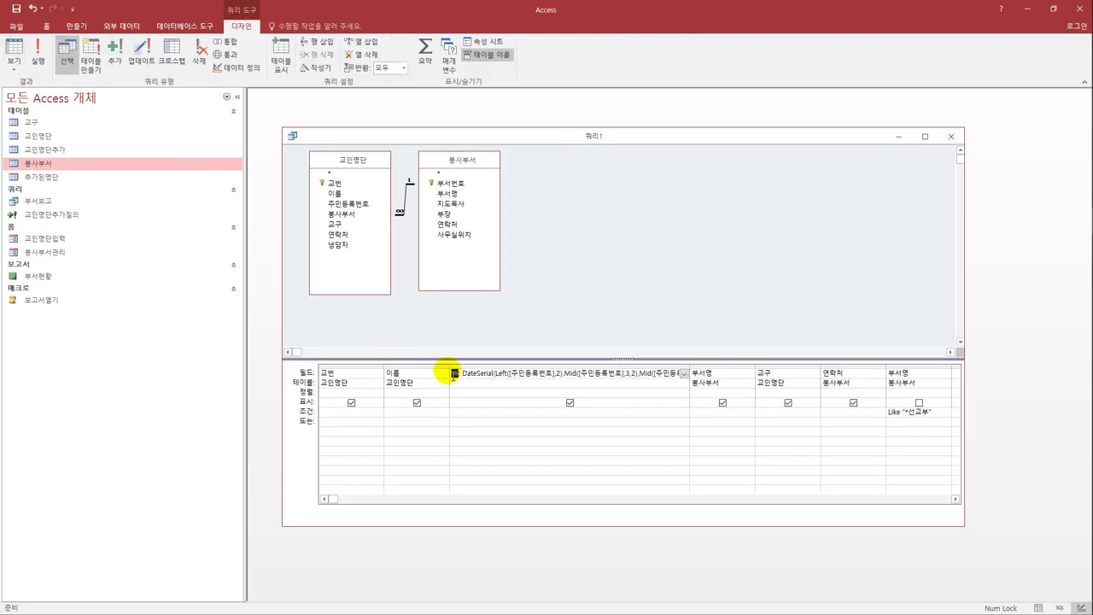
text(년월일)
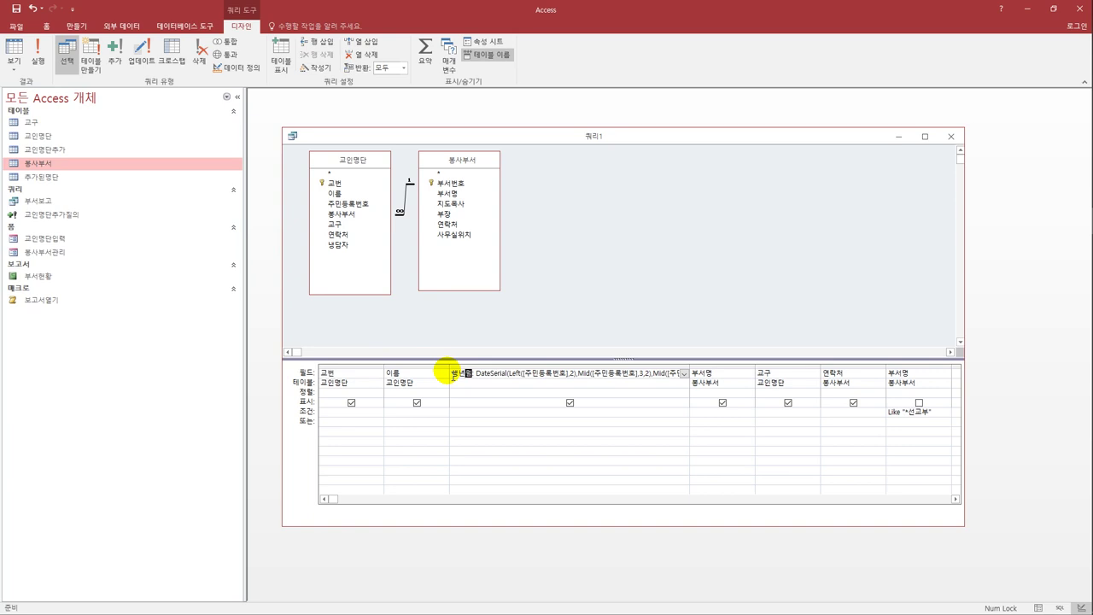
key(Tab)
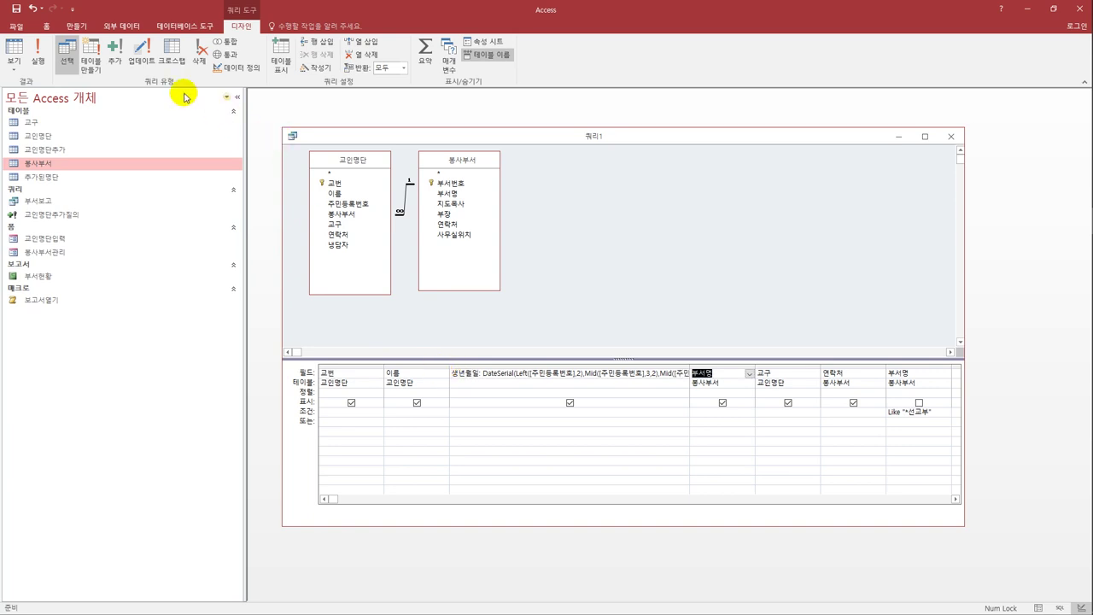
Display the query's records in Datasheet view, save the query as 선교부교인 and close it
click(14, 53)
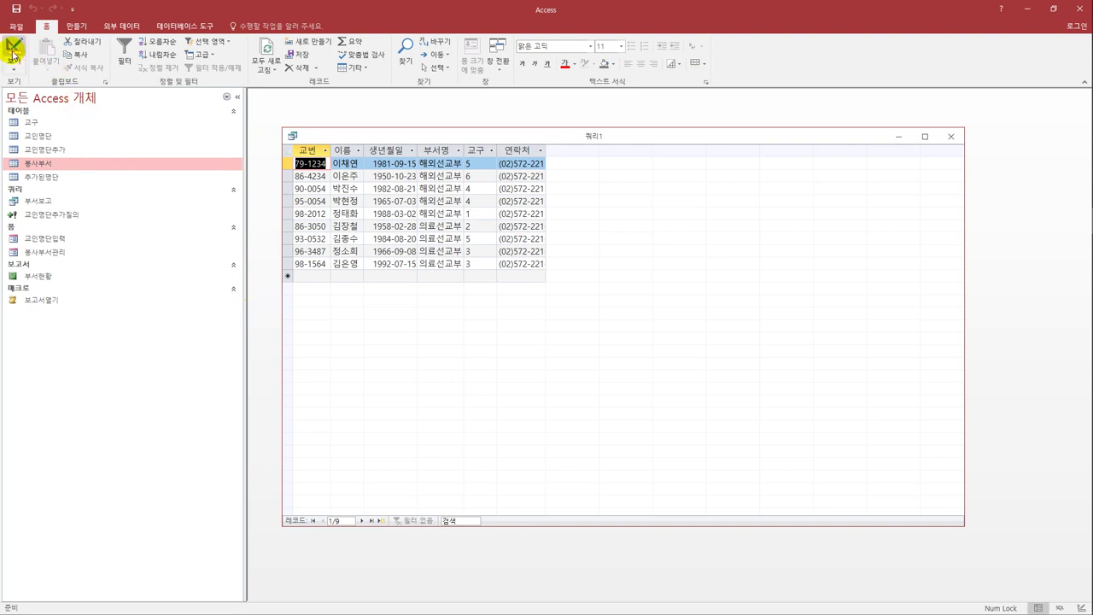
click(15, 11)
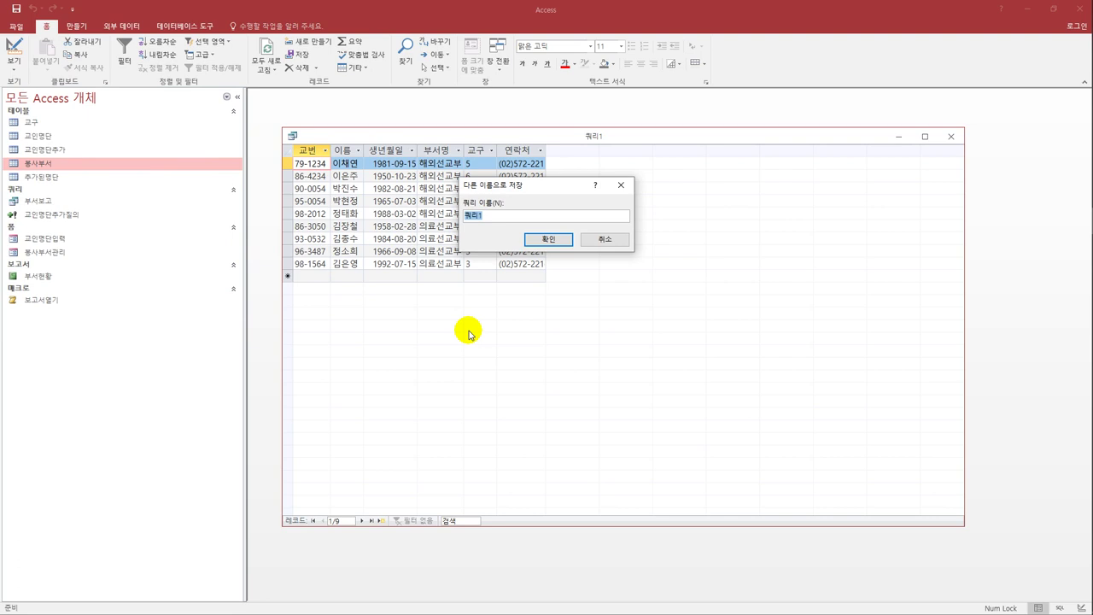
text(선교부교인)
click(539, 240)
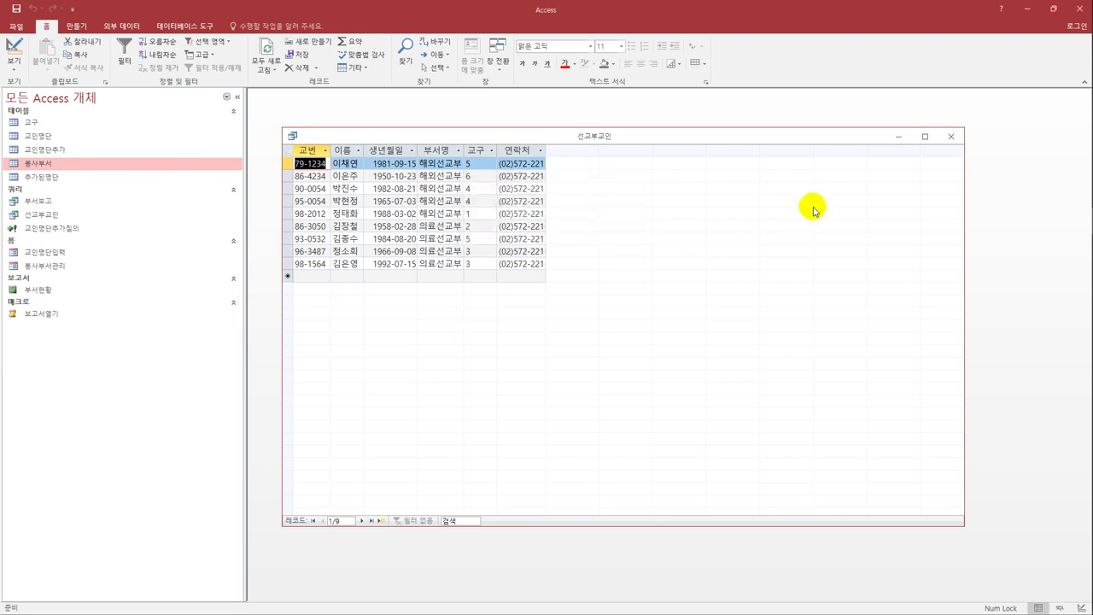
click(946, 136)
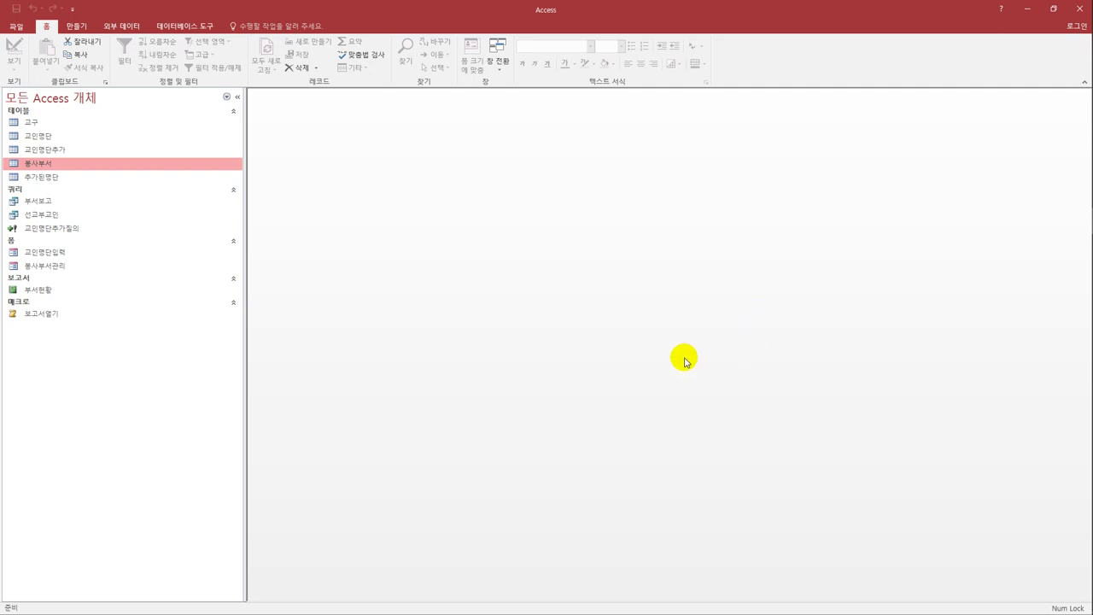
Create a new design query with the 교인명단 and 봉사부서 tables, and lengthen both field lists to show all fields
click(76, 26)
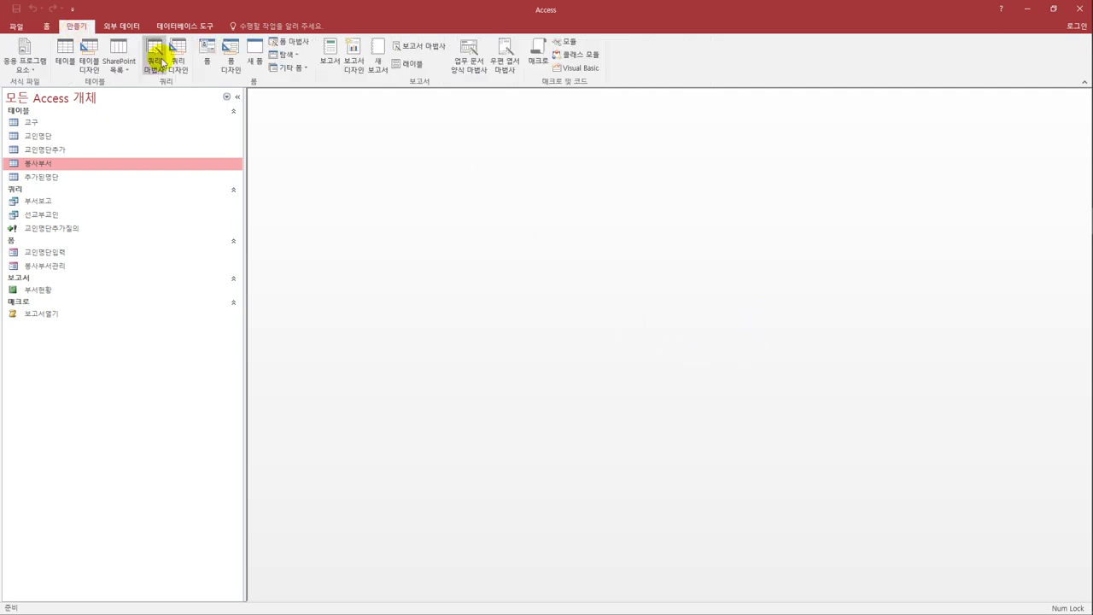
click(179, 54)
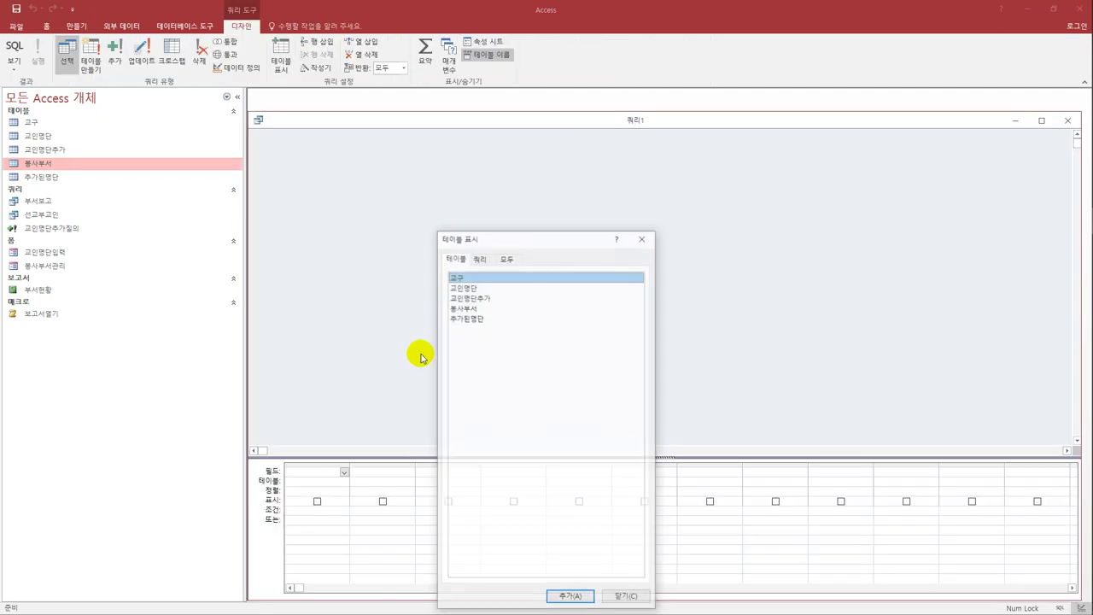
double_click(480, 288)
double_click(481, 308)
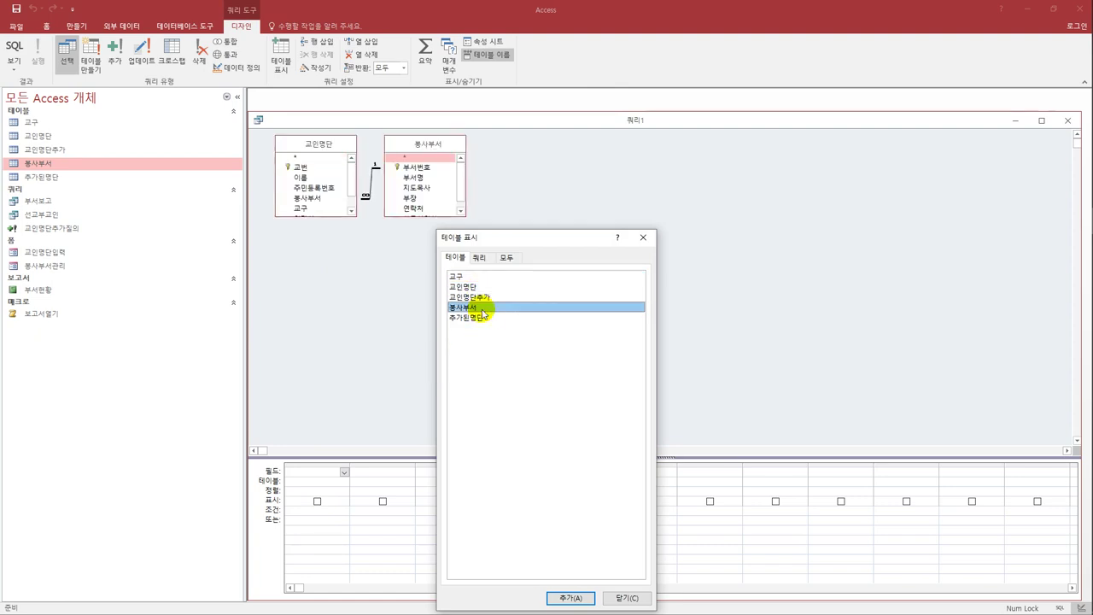
click(642, 237)
drag(330, 216, 330, 261)
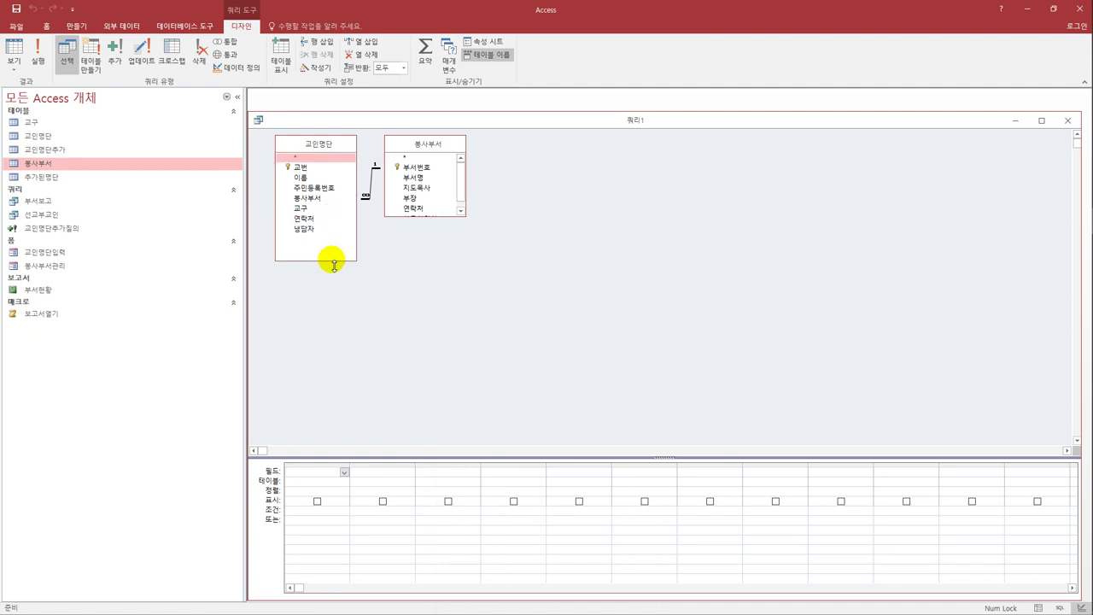
drag(441, 215, 444, 265)
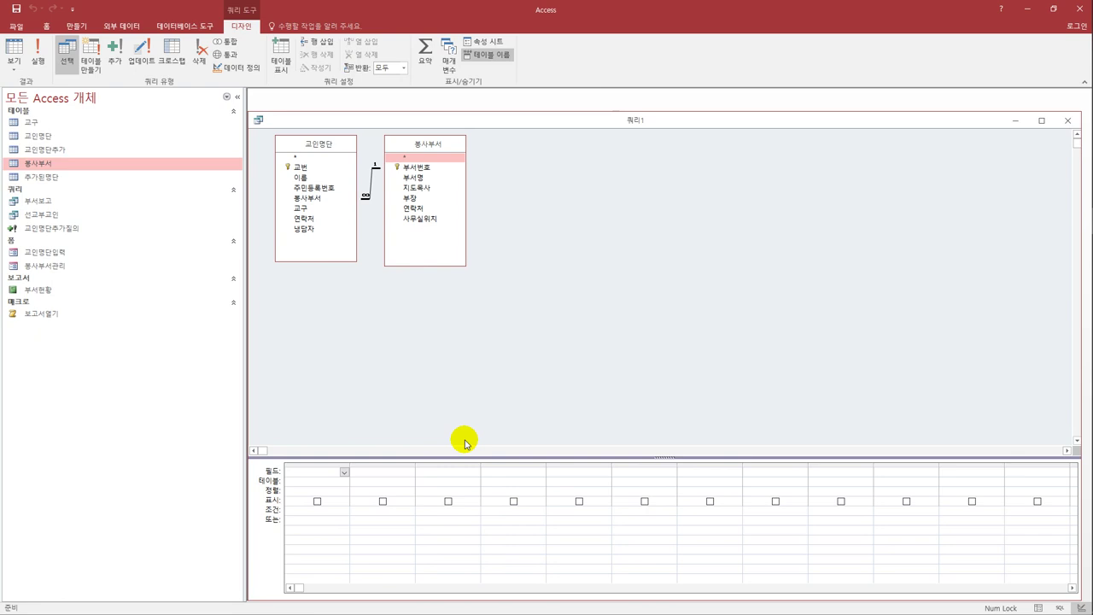
Add the 교번, 이름 and 연락처 fields of 교인명단, 사무실위치 of 봉사부서 and 교구 of 교인명단 to the query grid
double_click(316, 169)
double_click(318, 176)
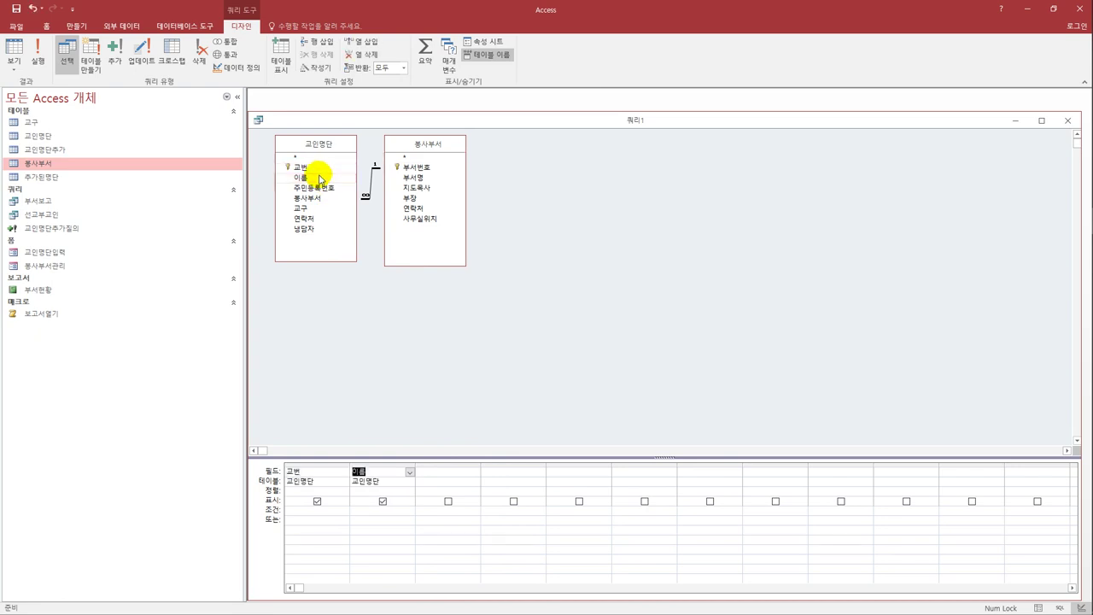
double_click(320, 218)
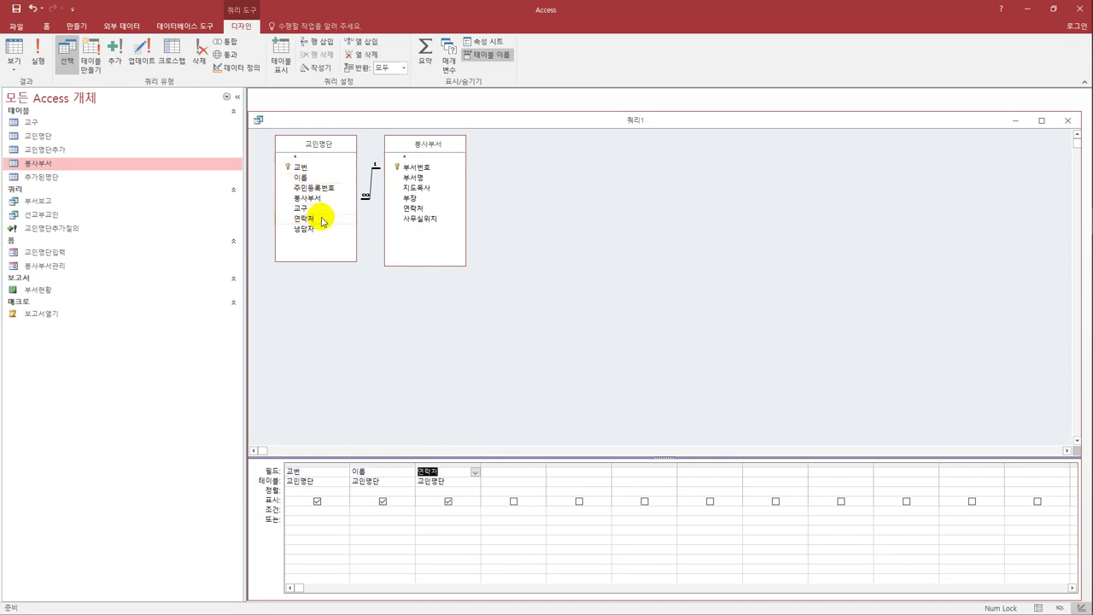
double_click(402, 221)
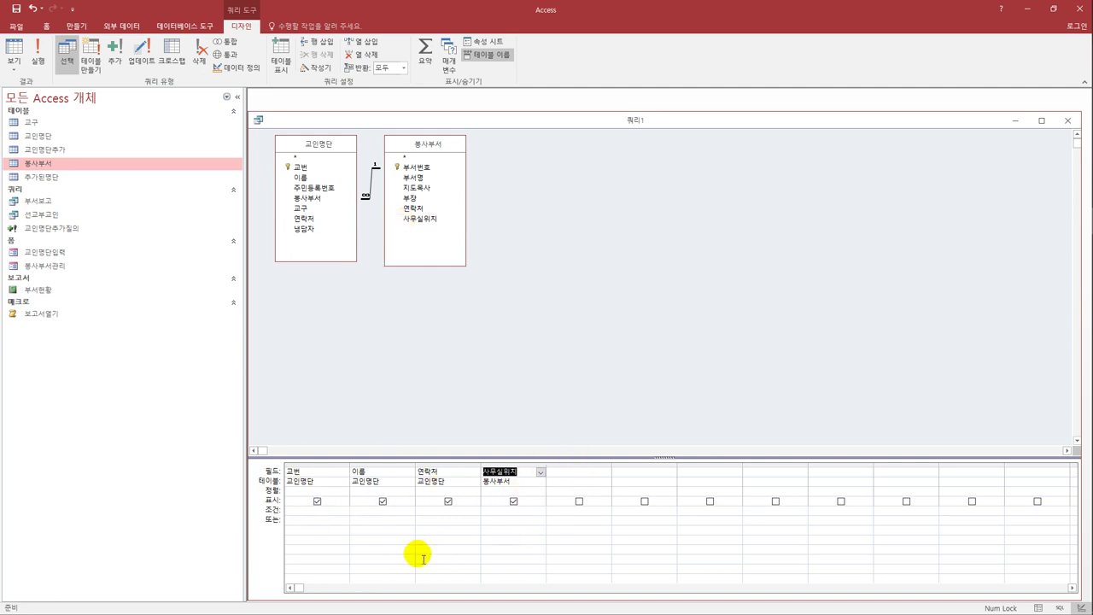
double_click(310, 210)
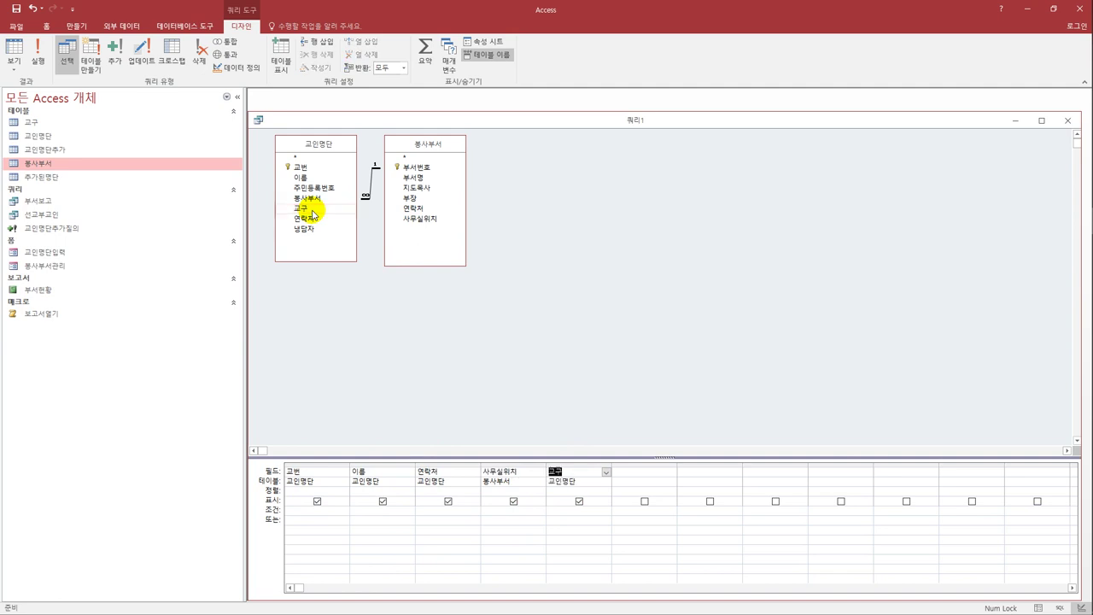
Hide the 교구 column from the results, give it the parameter criterion [교구를 입력하시오], and adjust the column width to fit it
click(579, 501)
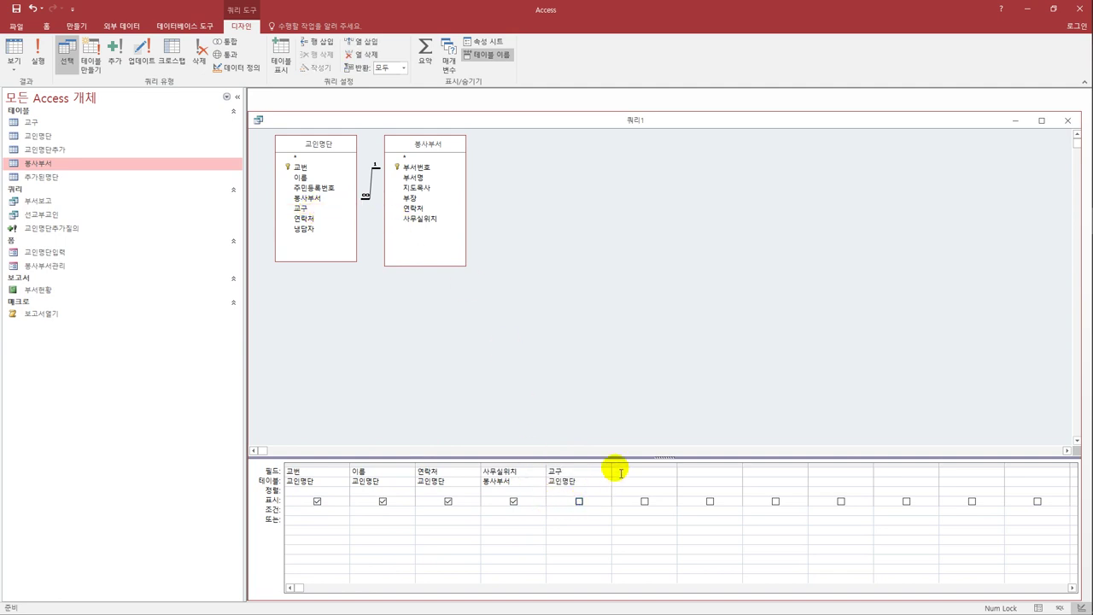
drag(612, 466, 717, 467)
click(625, 511)
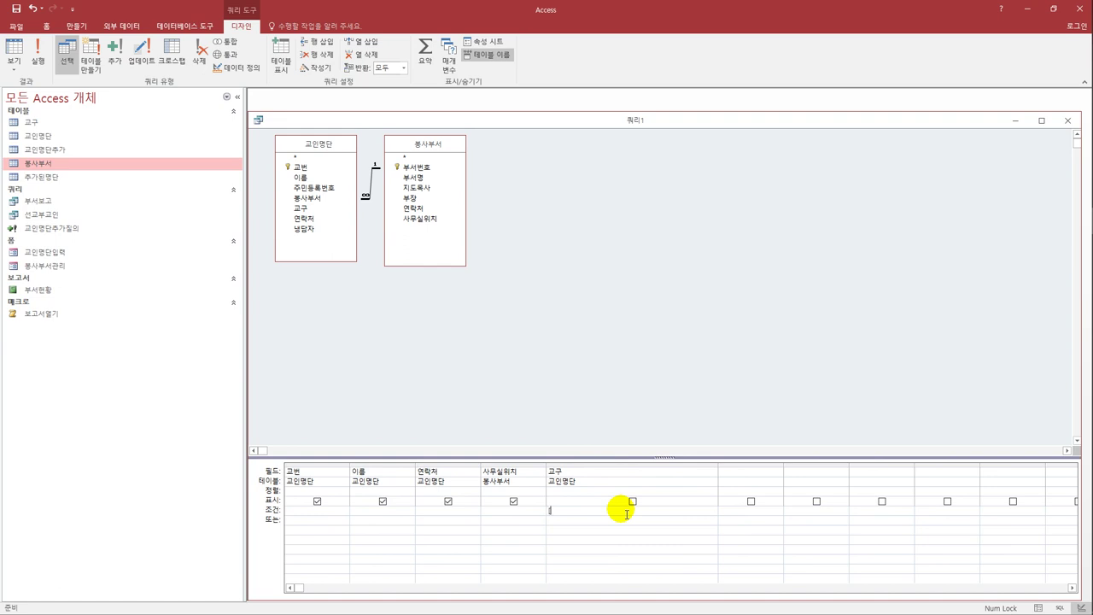
text(ㄹ)
text(교구를 입력하)
text(세요)
text(])
key(Left)
key(BackSpace)
key(BackSpace)
text(시오)
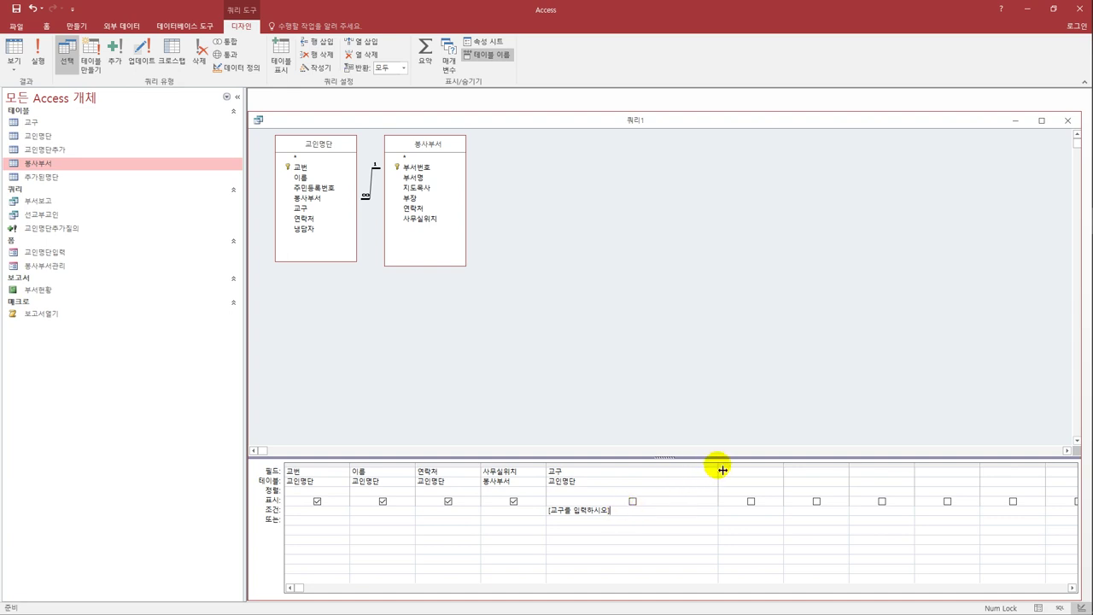
drag(721, 469, 646, 483)
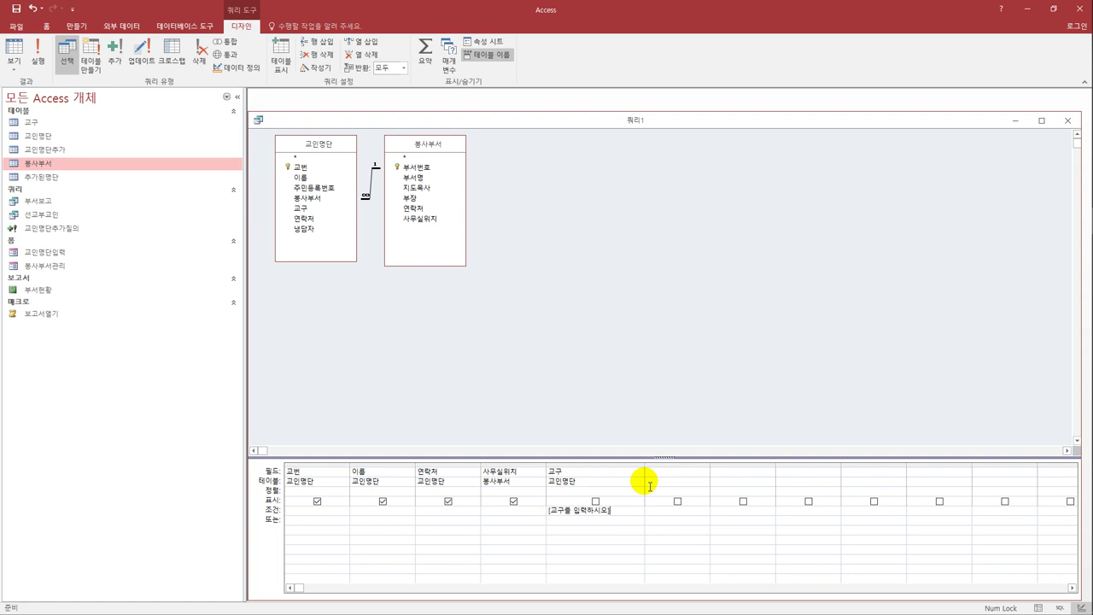
Display the query in Datasheet view with 1 as the 교구 parameter, and fit the 사무실위치 column width to its contents
click(14, 49)
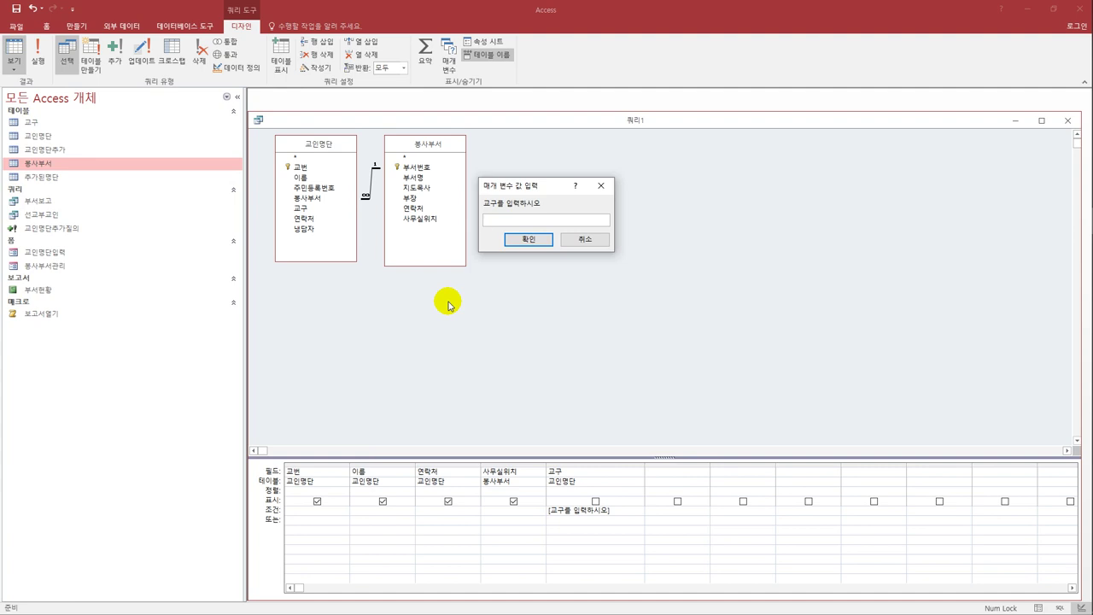
text(1)
click(551, 241)
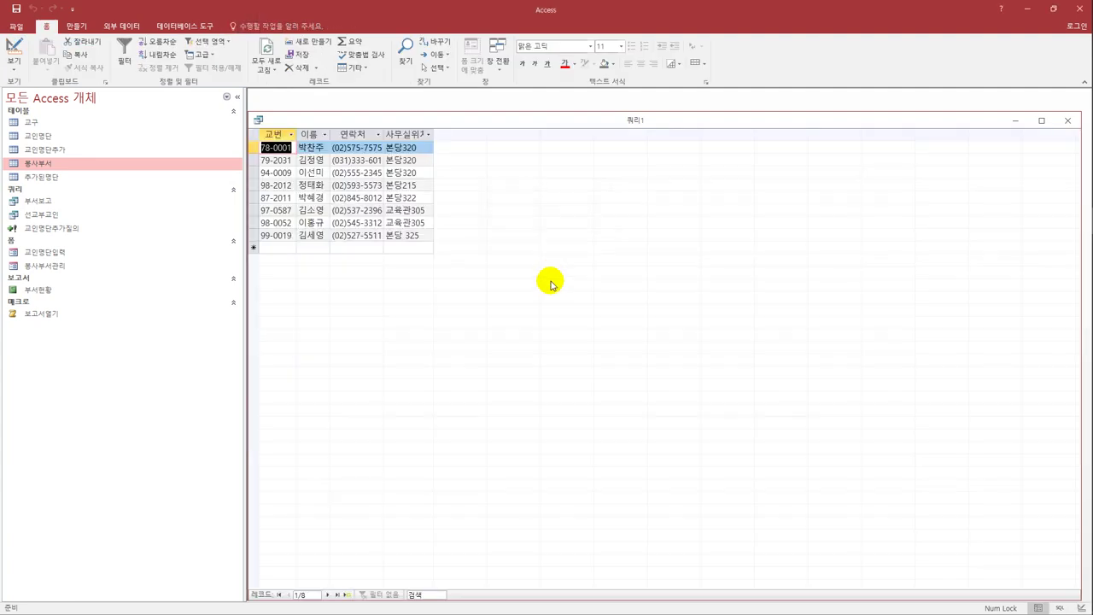
double_click(439, 140)
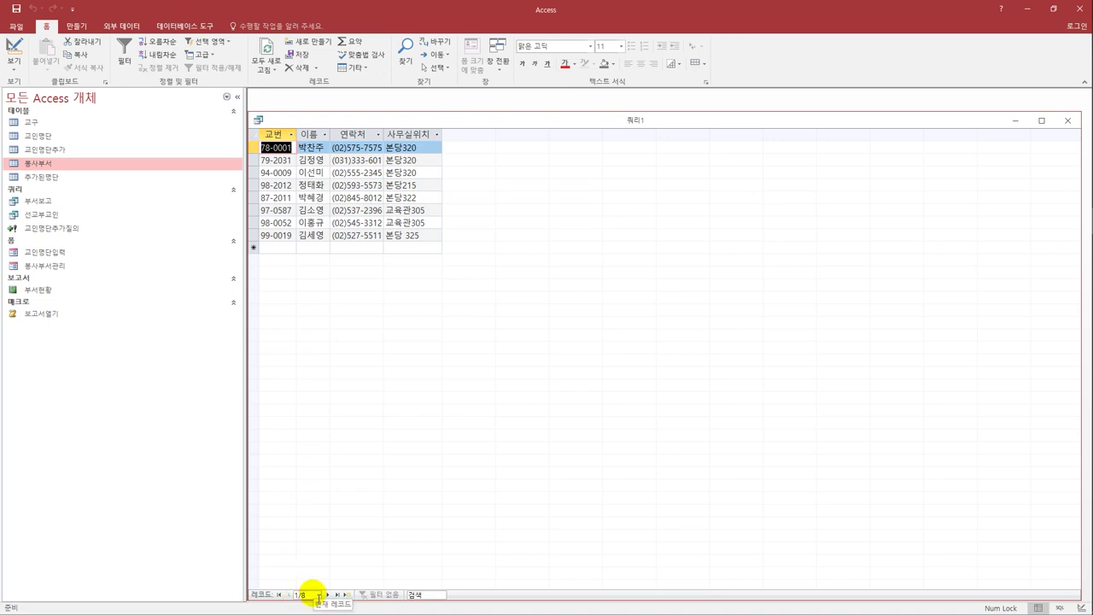
Save the query as 교구별교인목록 and close it
click(16, 8)
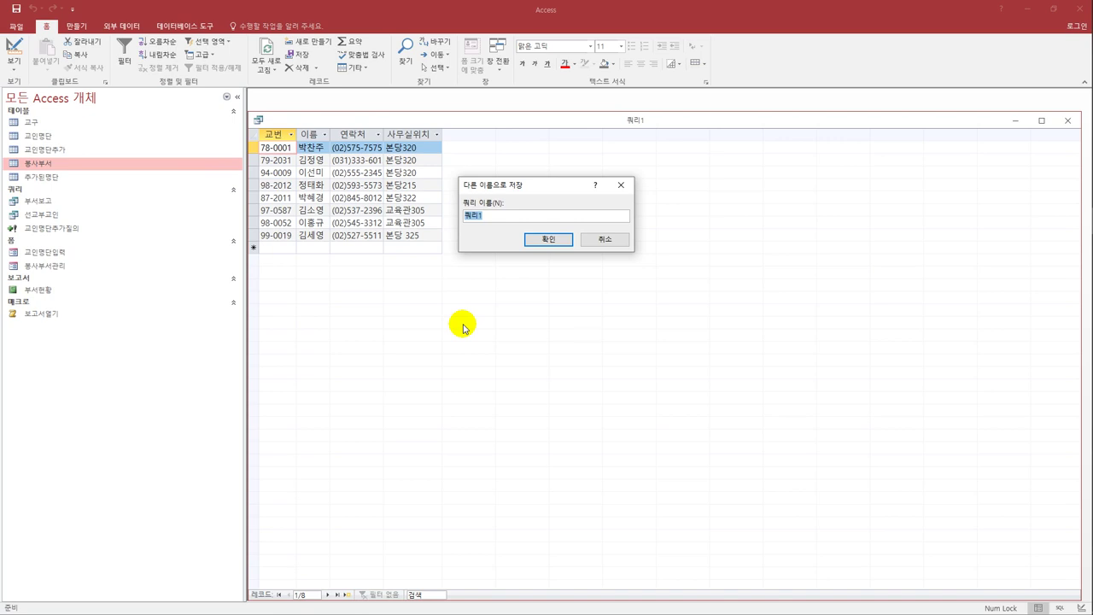
text(ㅂ)
text(별교인)
text(목)
text(록)
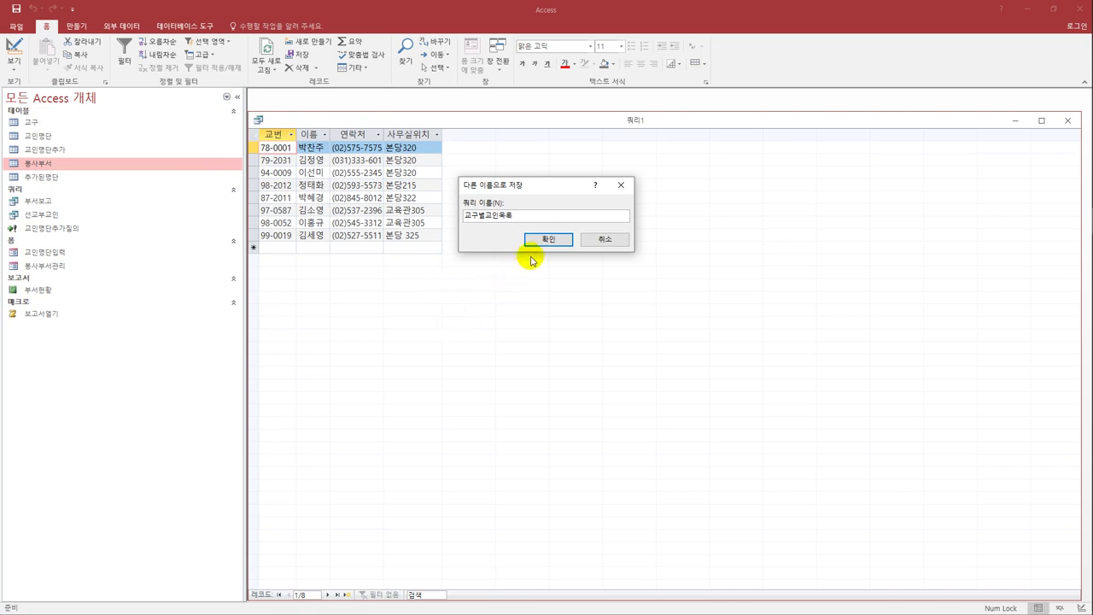
click(534, 239)
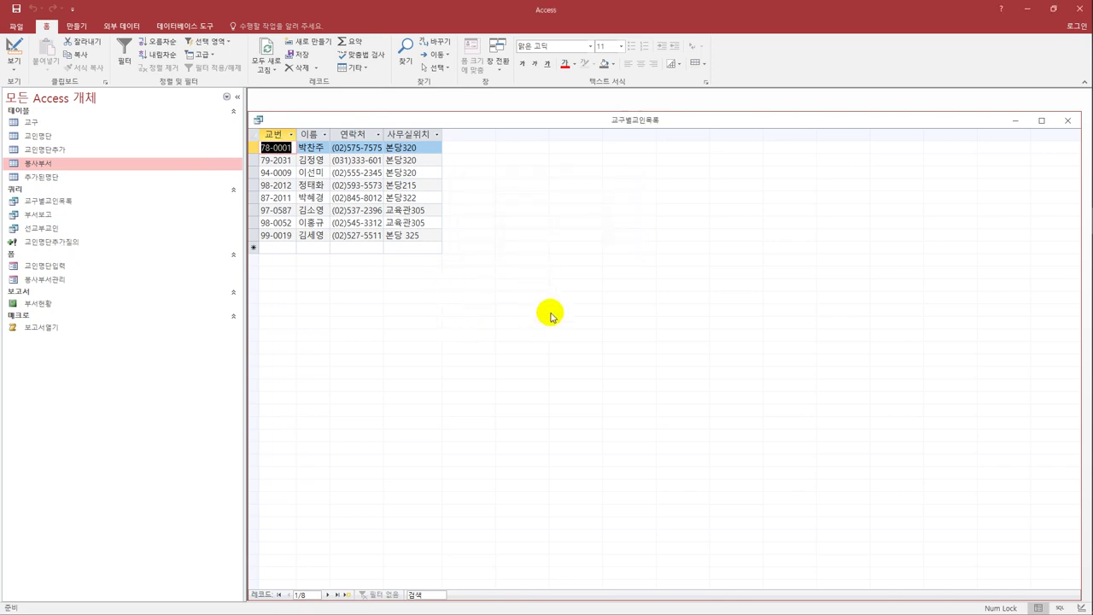
click(1062, 120)
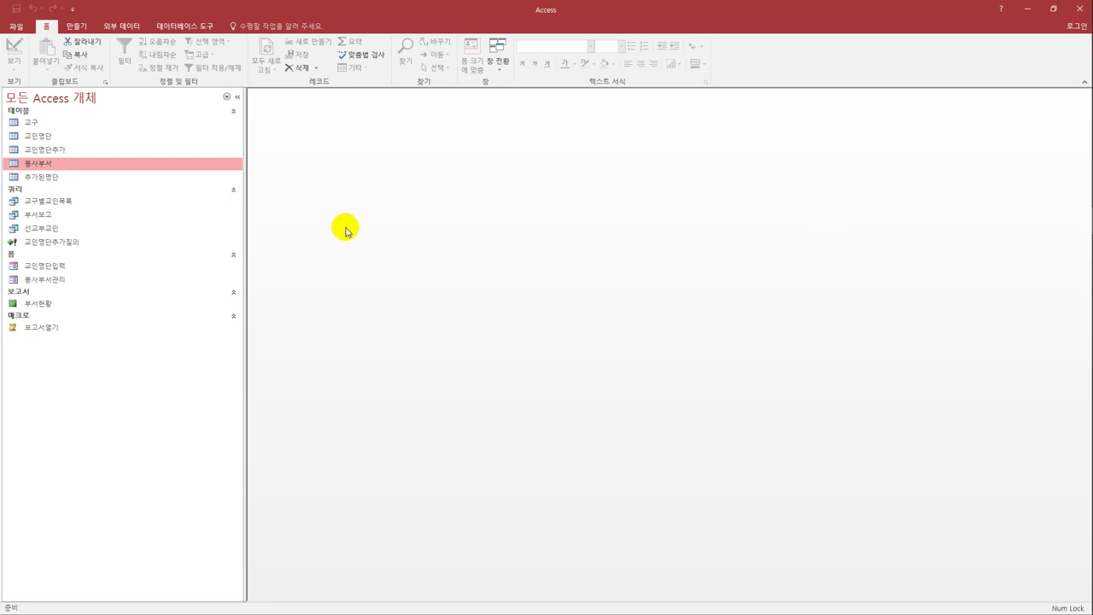
Open the 봉사부서관리 form in Design view
click(90, 284)
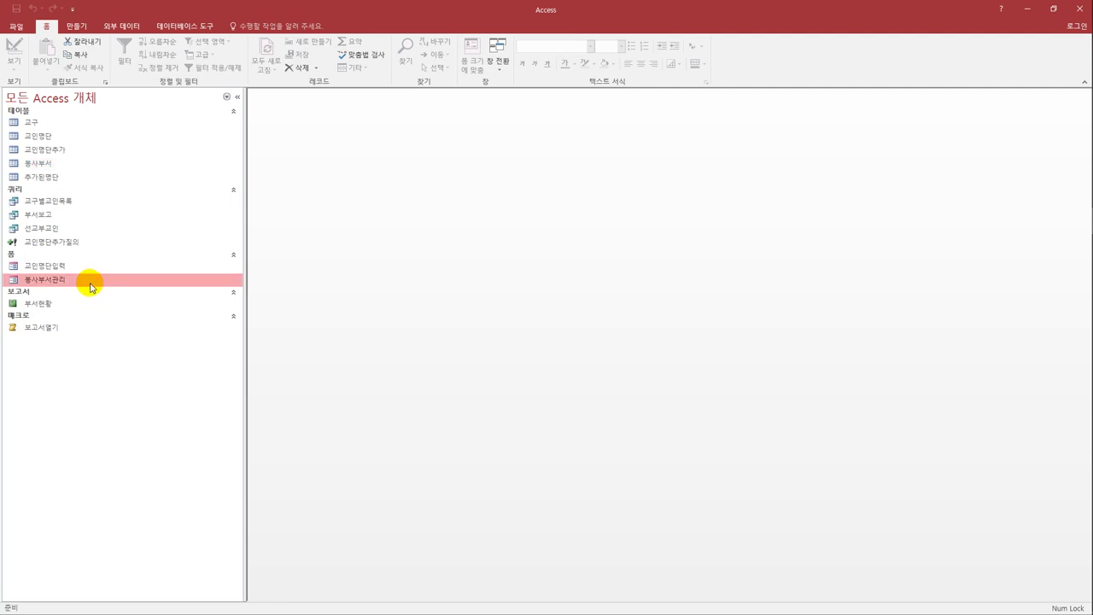
right_click(90, 284)
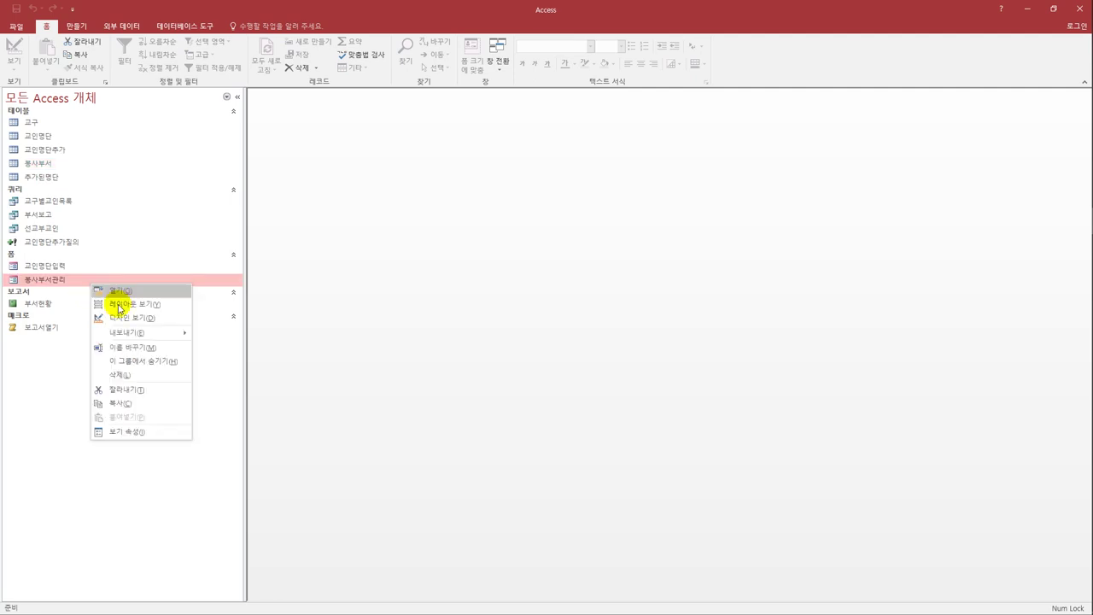
click(124, 315)
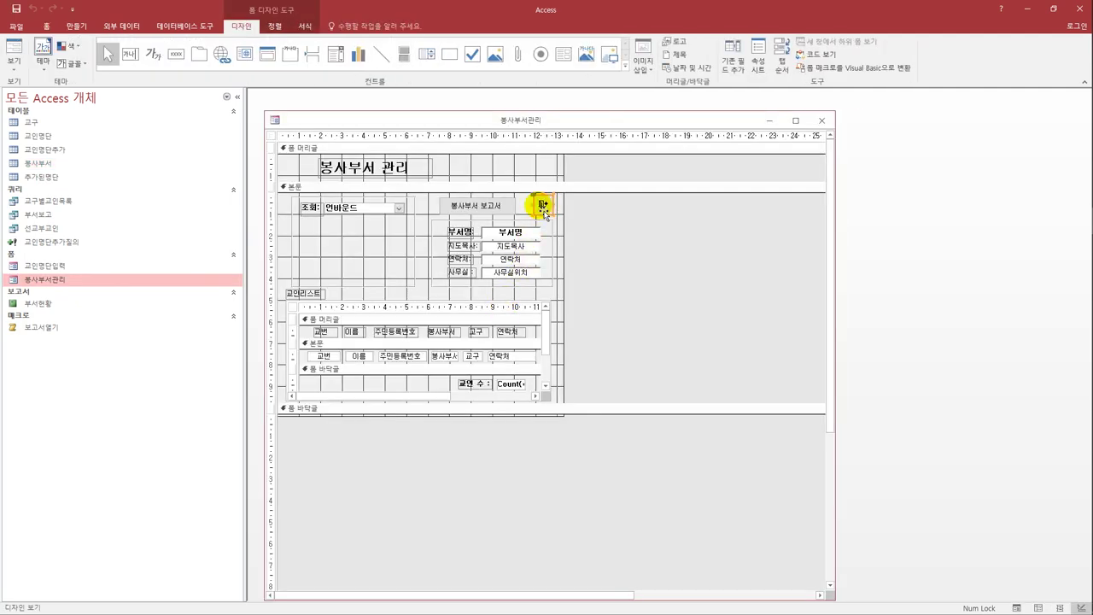
Set the On Click event of the Cmd닫기 button to [이벤트 프로시저] and open its procedure in the code editor
click(541, 207)
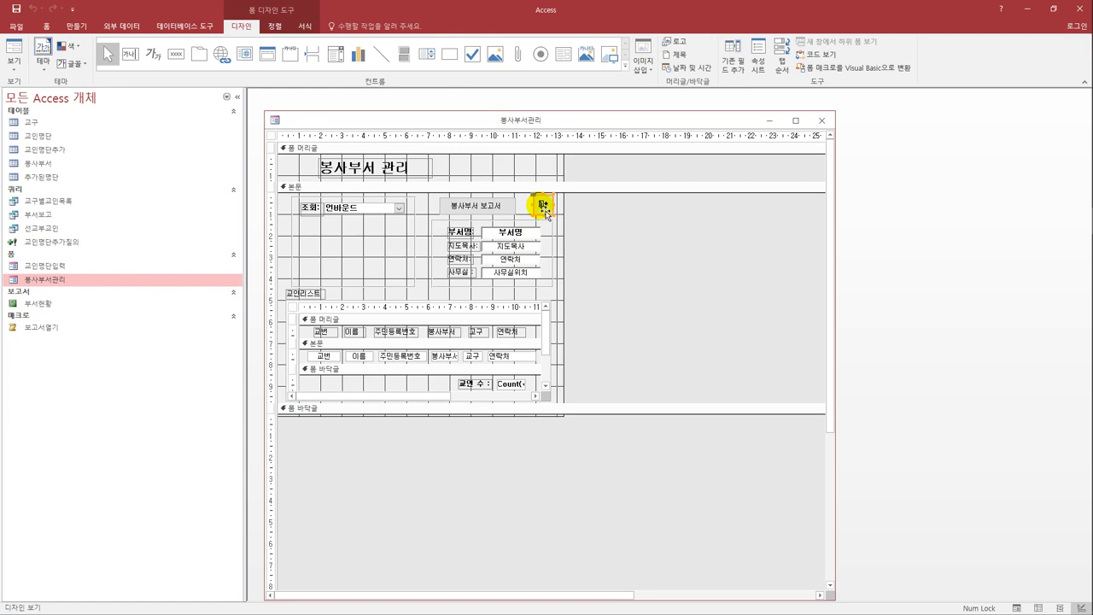
click(757, 56)
drag(688, 161, 633, 153)
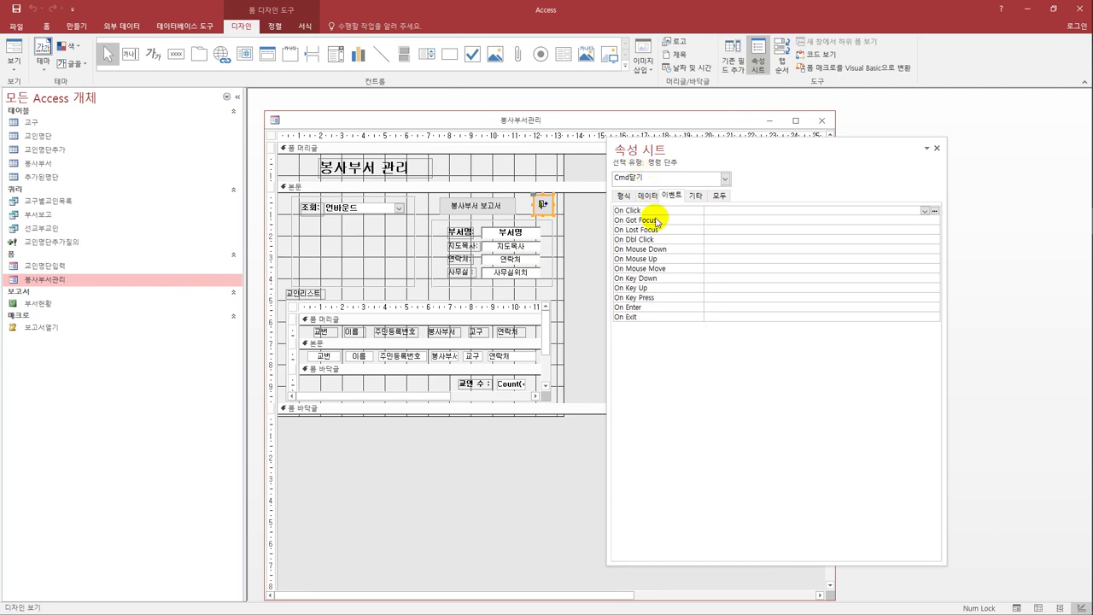
click(925, 213)
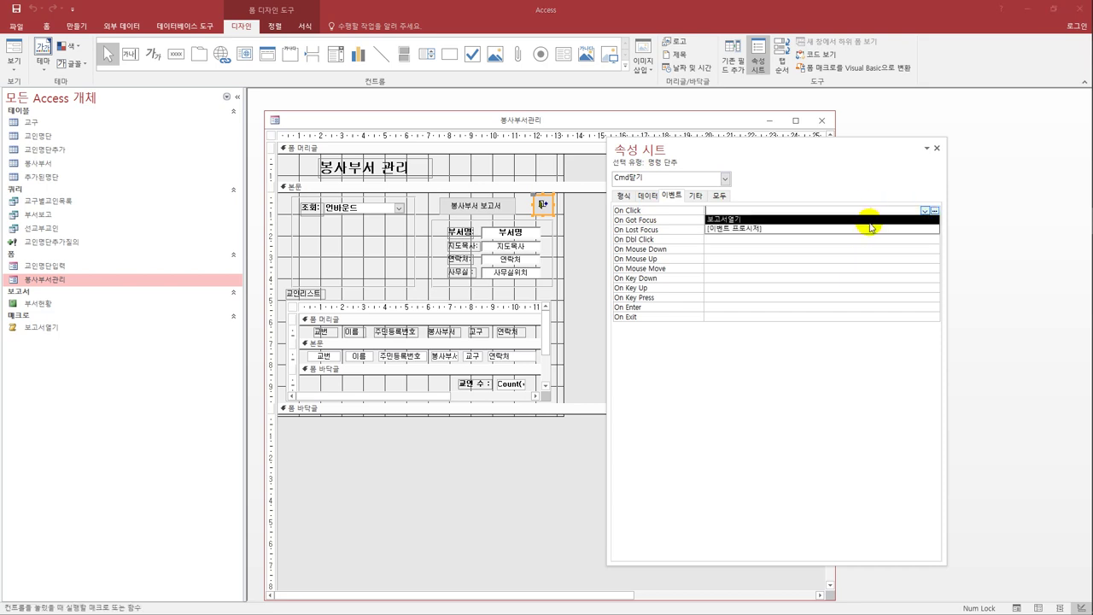
click(860, 220)
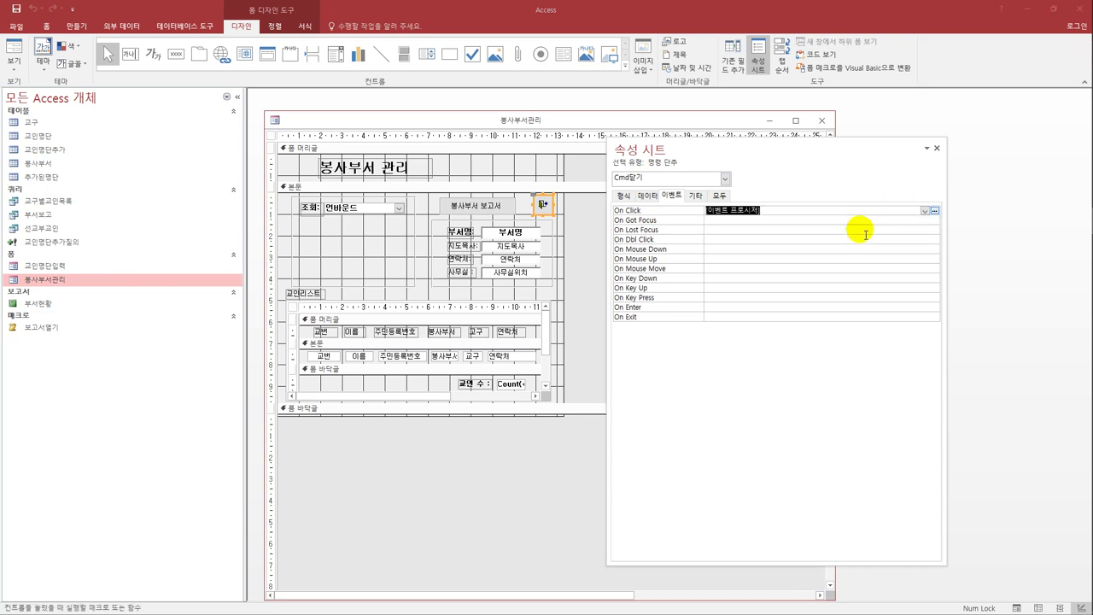
click(935, 210)
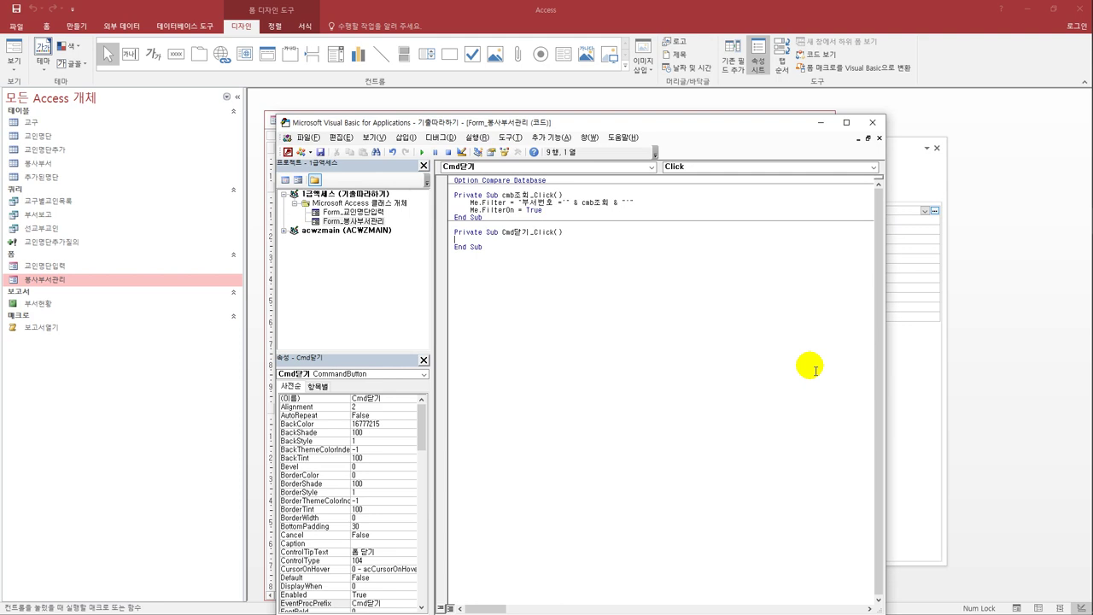
Add the line MsgBox Me.Name & "작업을 종료합니다" to the Cmd닫기_Click procedure
key(Tab)
text(--)
text(msgbox)
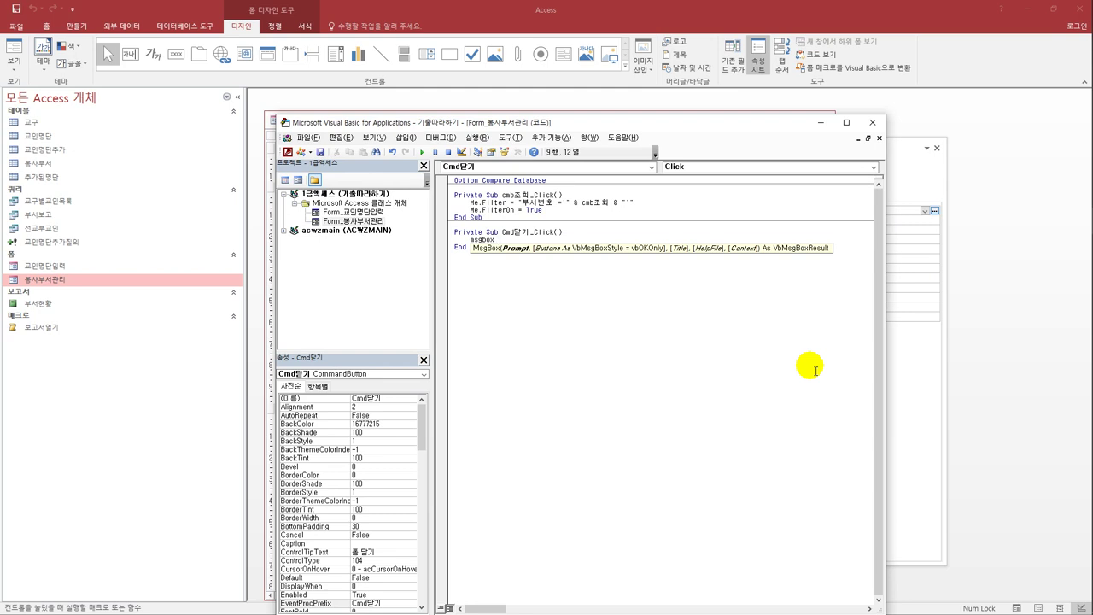
text(me.)
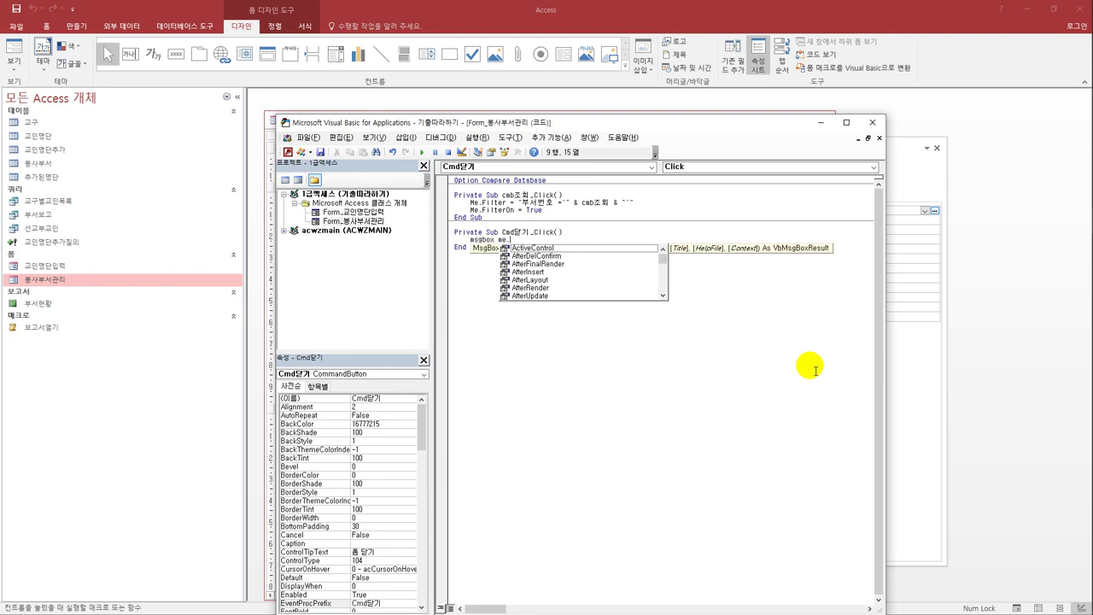
text(n)
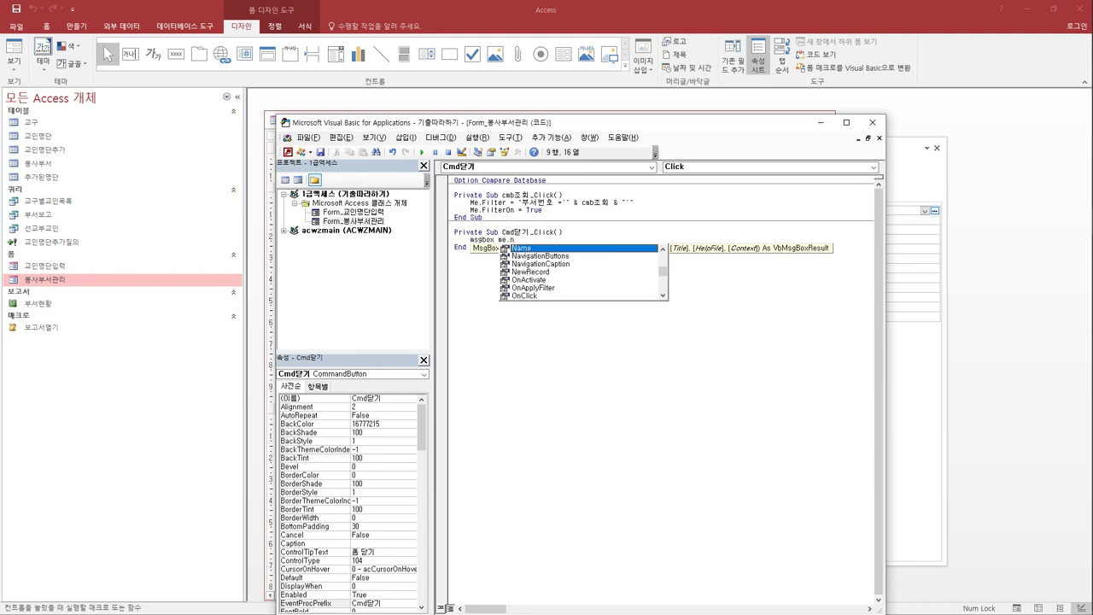
key(Tab)
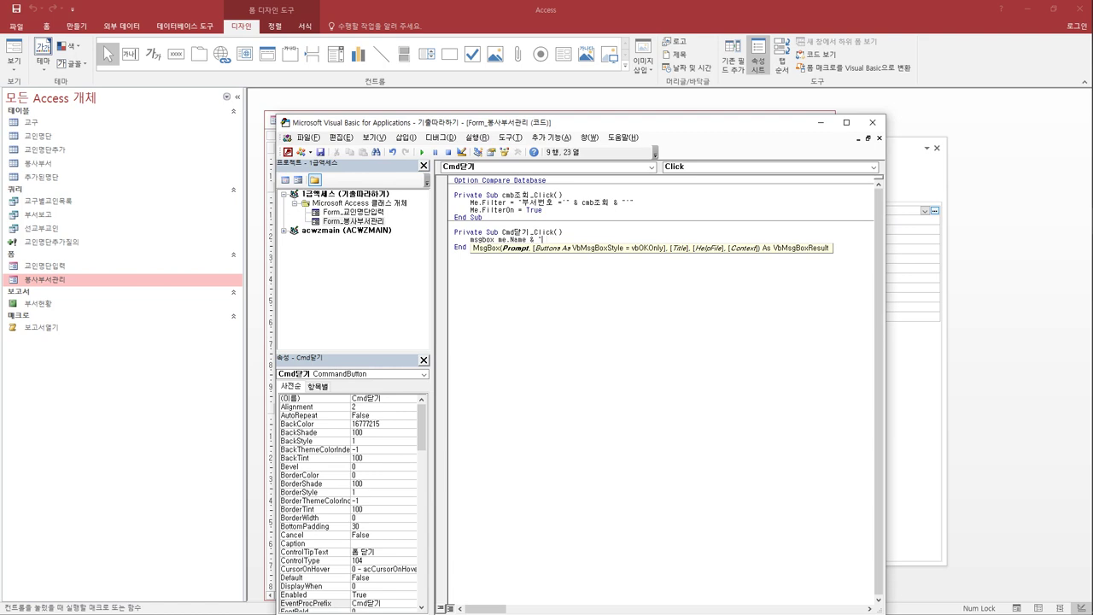
text(& "을)
text(업을 )
text(종료합니)
text(다")
key(Return)
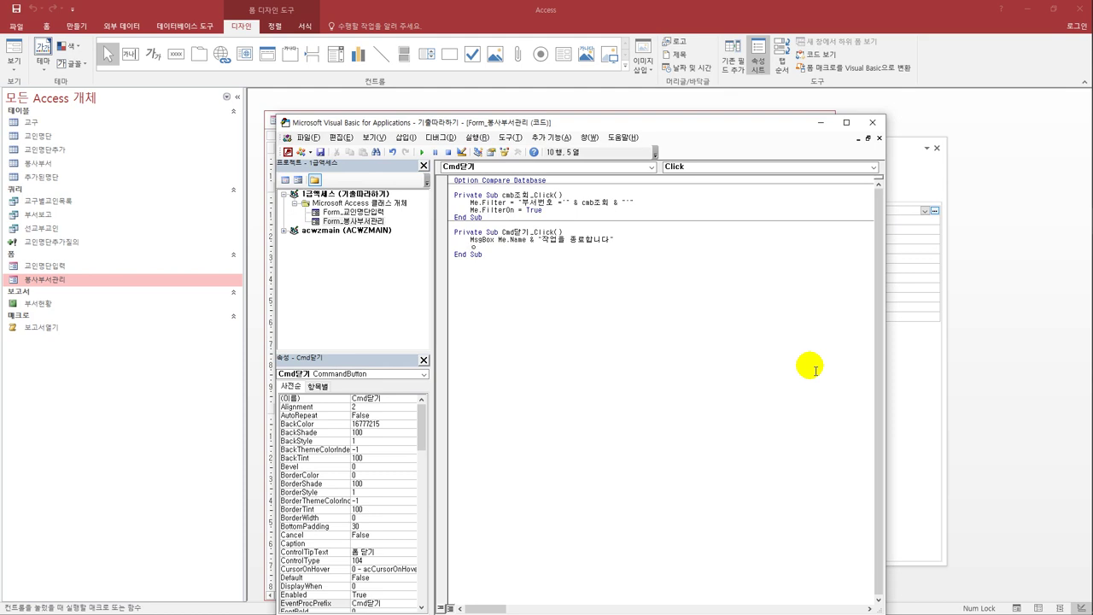
Add DoCmd.Close below the message box line in Cmd닫기_Click and close the code editor
text(docmd.)
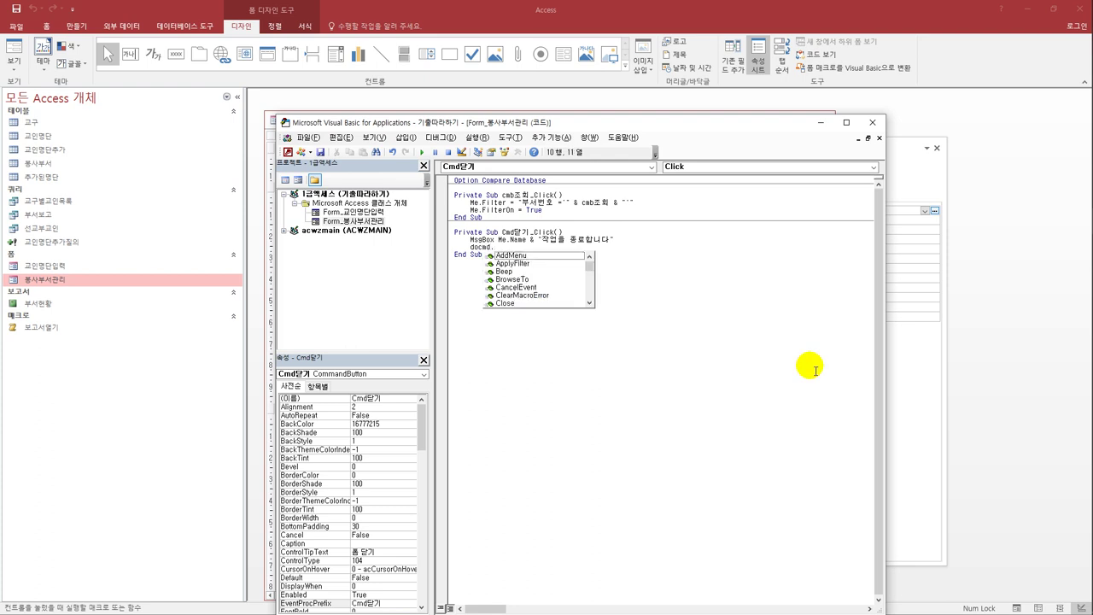
text(clo)
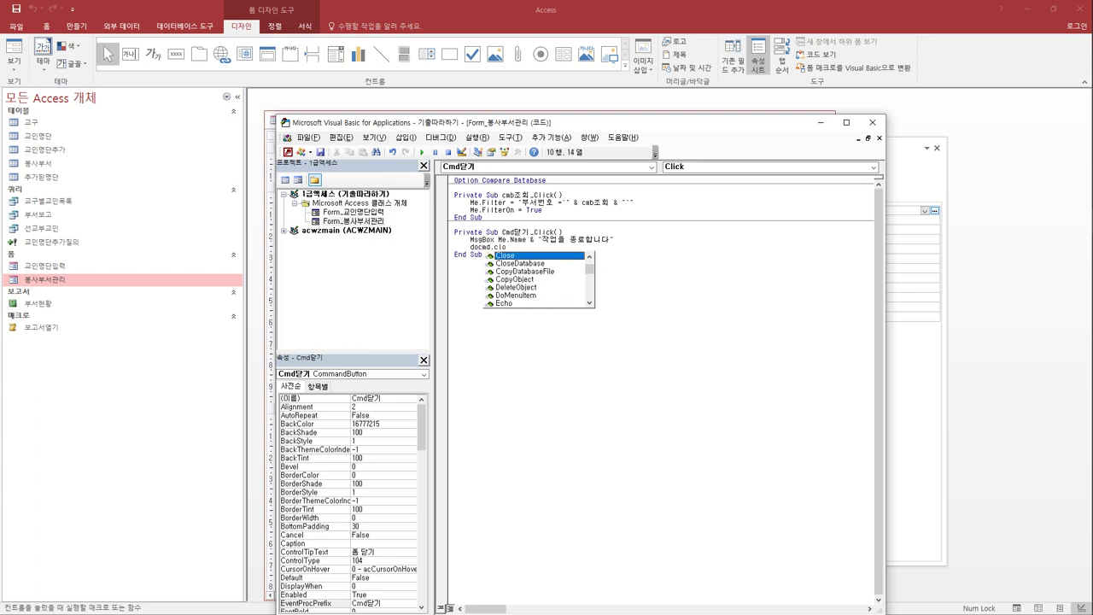
key(Tab)
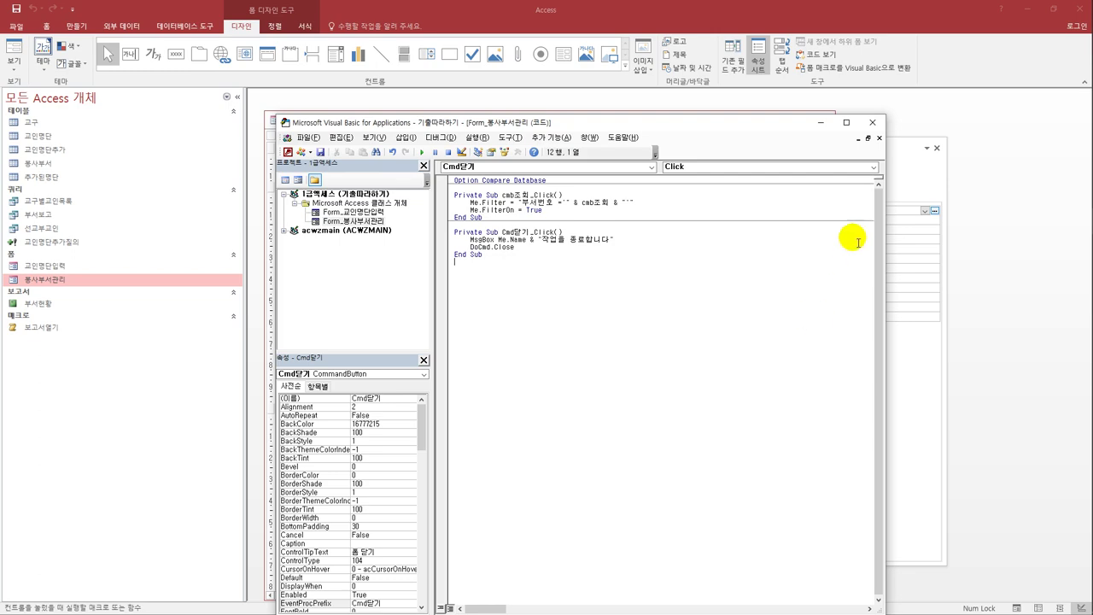
click(871, 122)
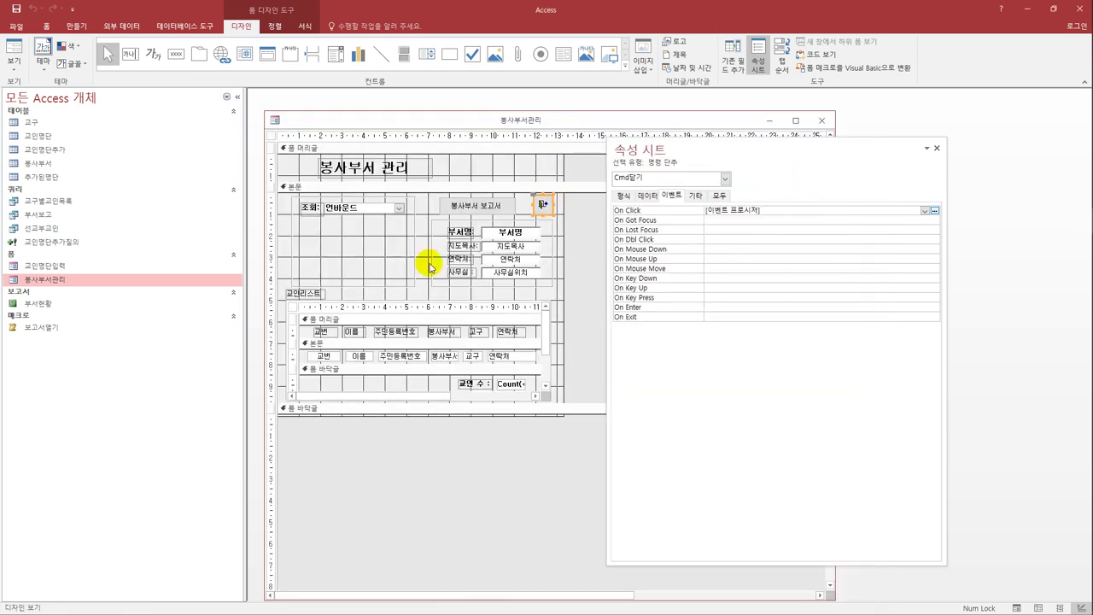
Save the 봉사부서관리 form and test its close button in Form view, accepting the message
click(17, 11)
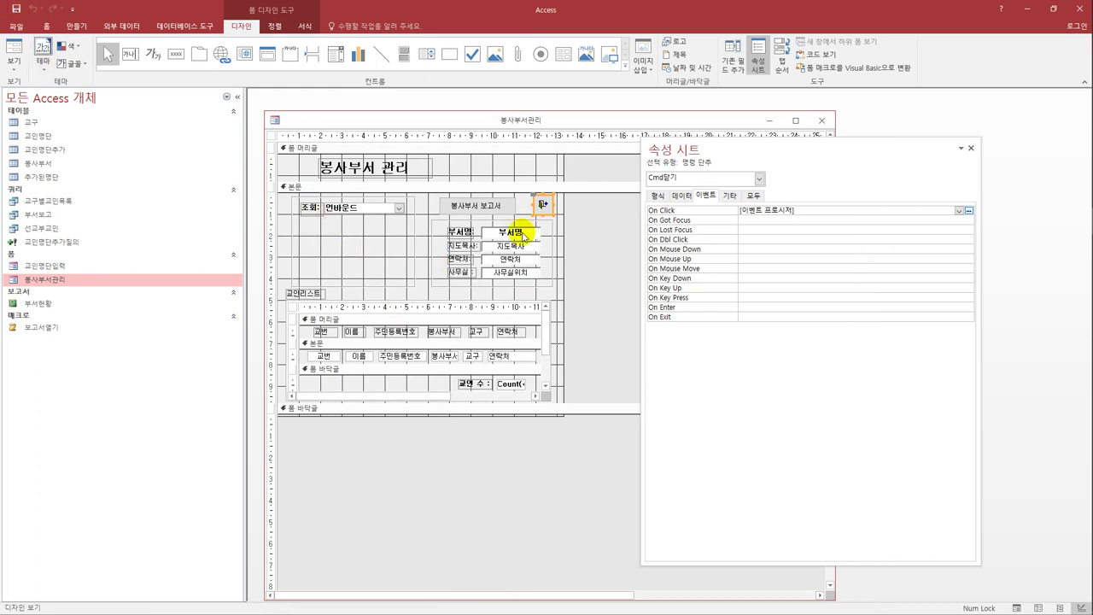
click(13, 47)
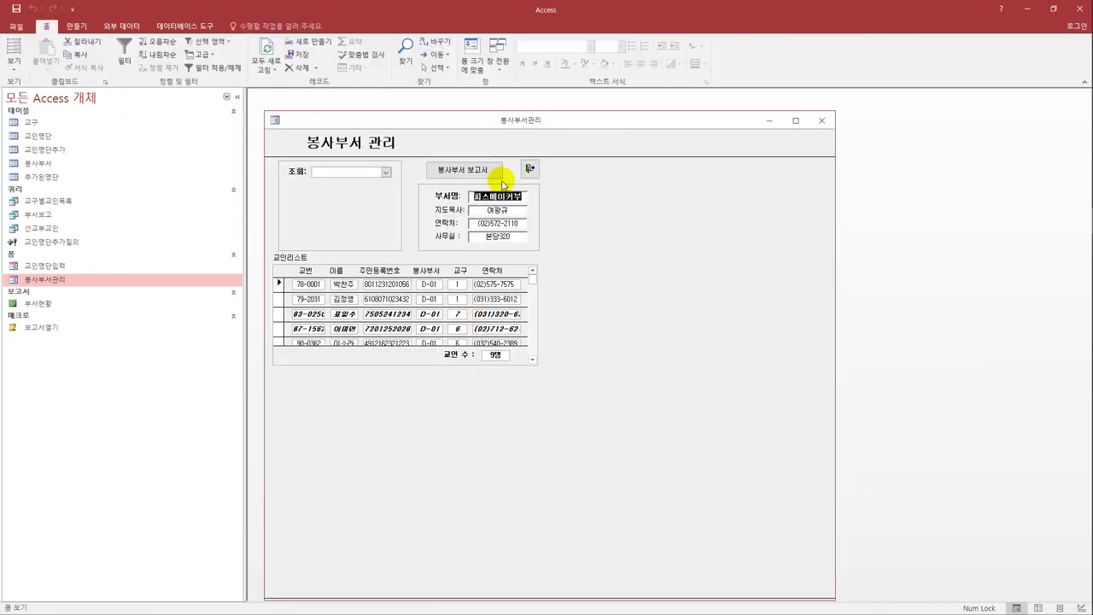
click(530, 169)
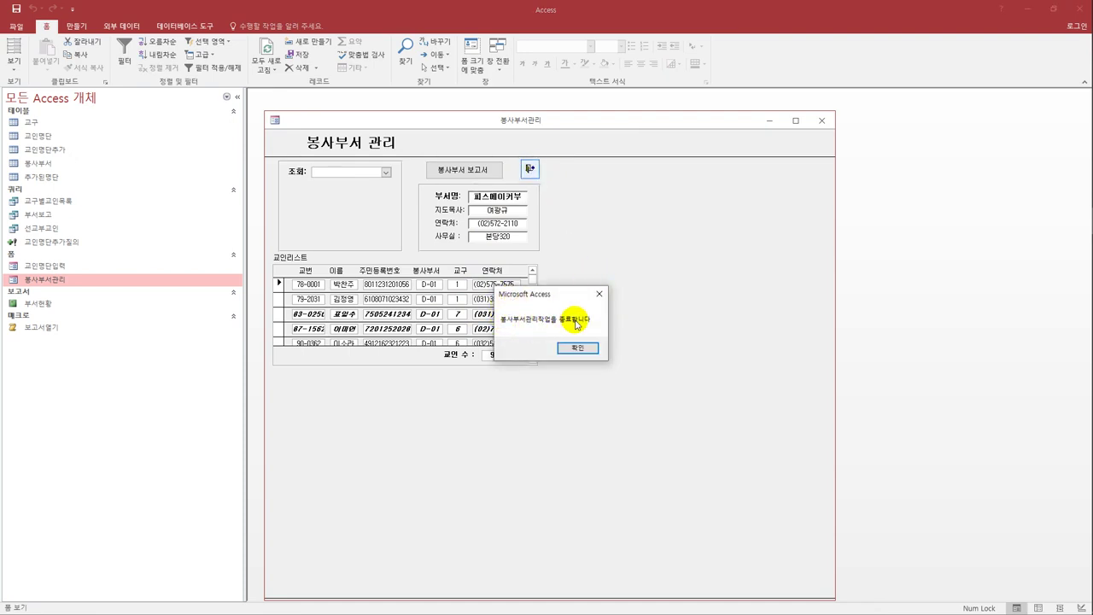
click(577, 347)
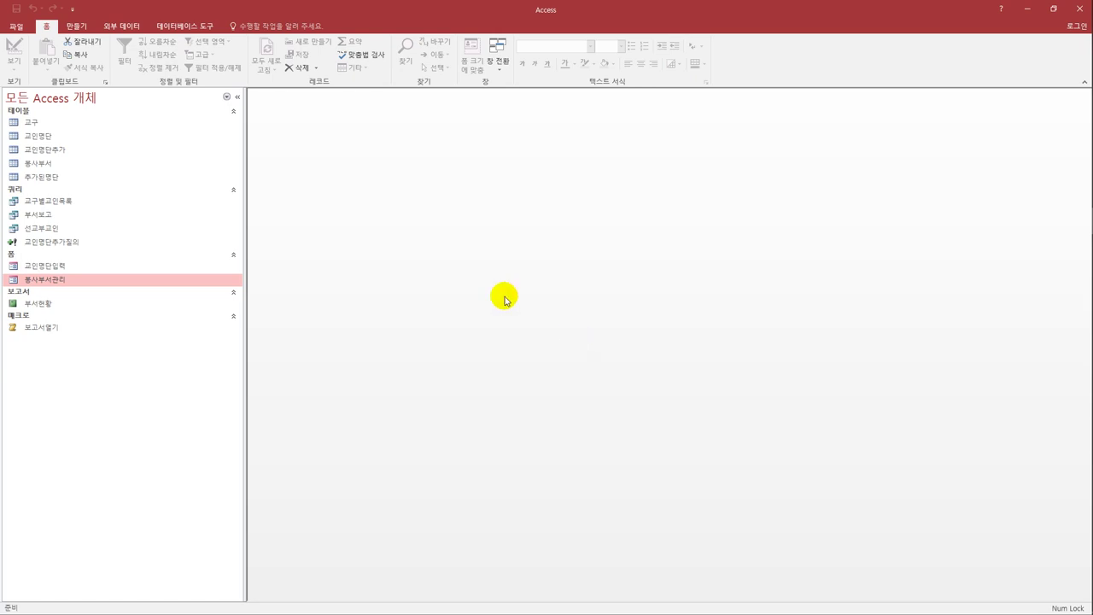
Create a new query in Design view with the 부서보고 query as its only source
click(91, 28)
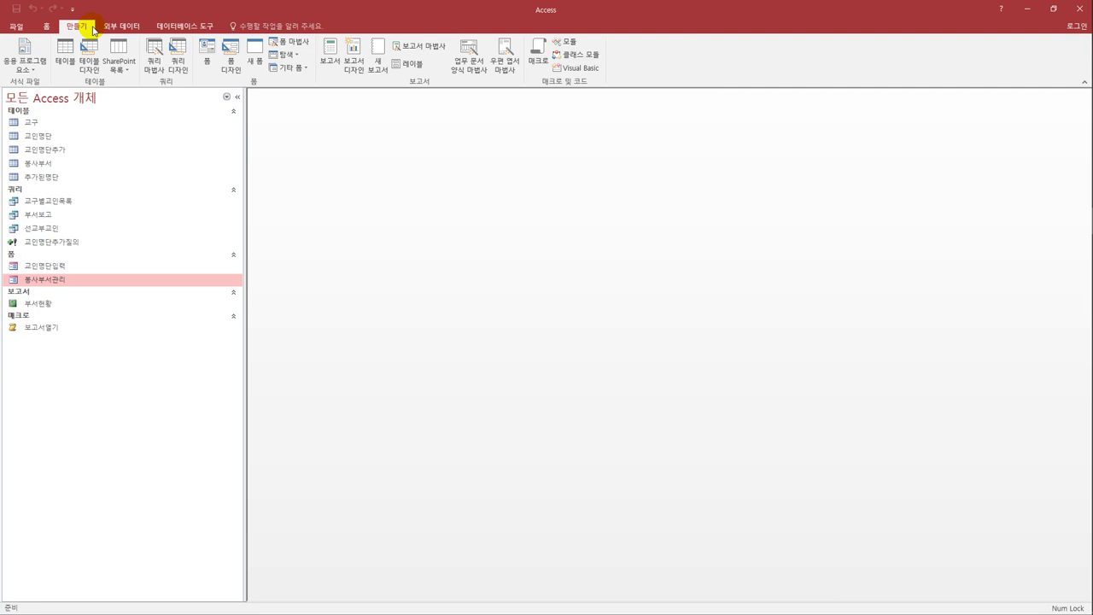
click(179, 64)
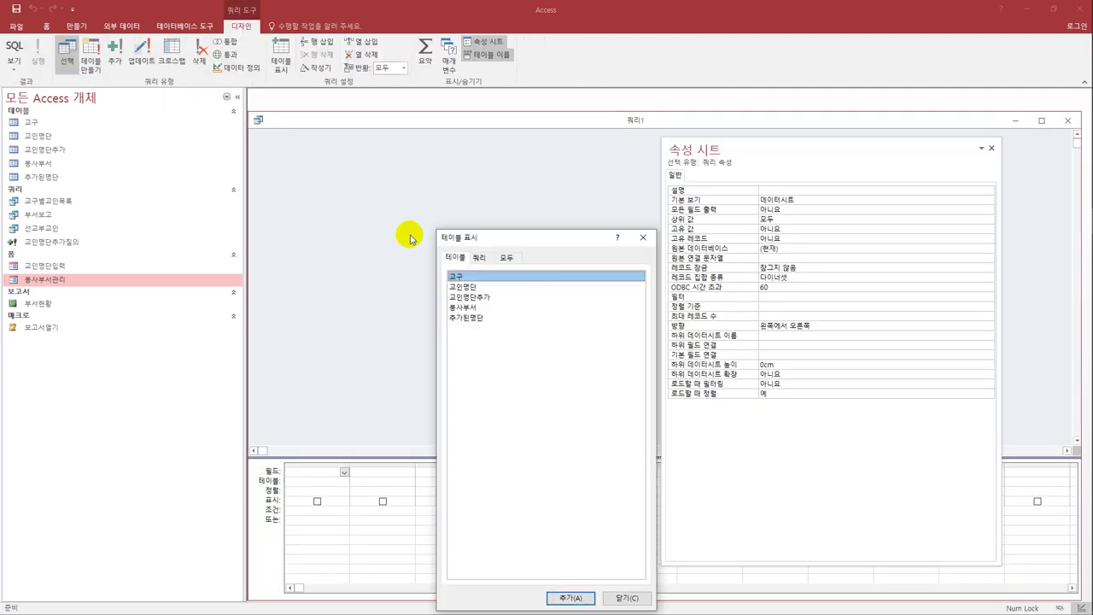
click(486, 309)
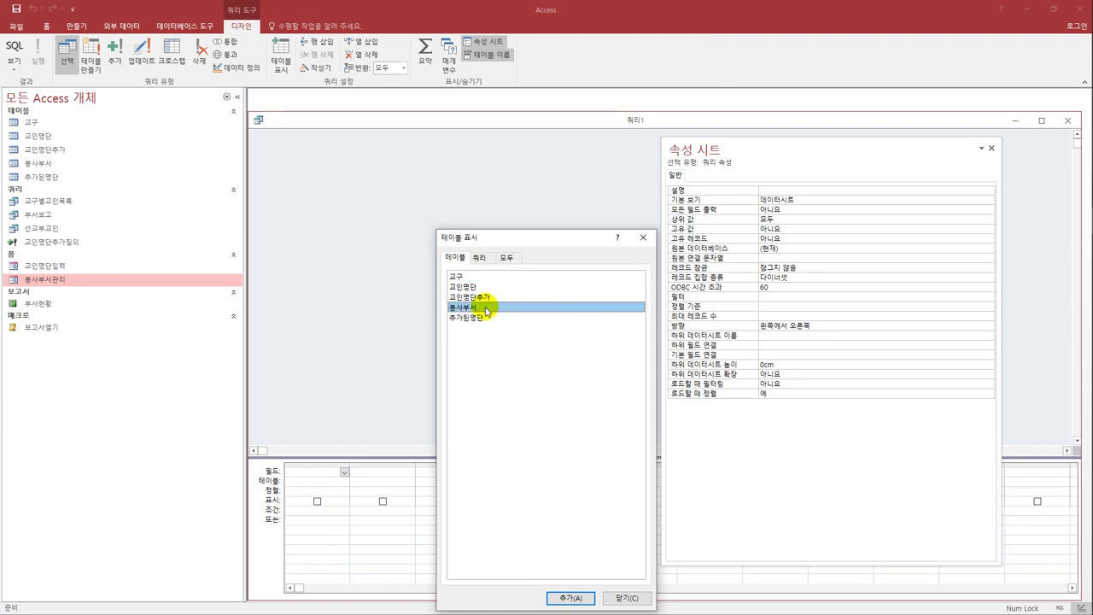
click(479, 256)
click(476, 290)
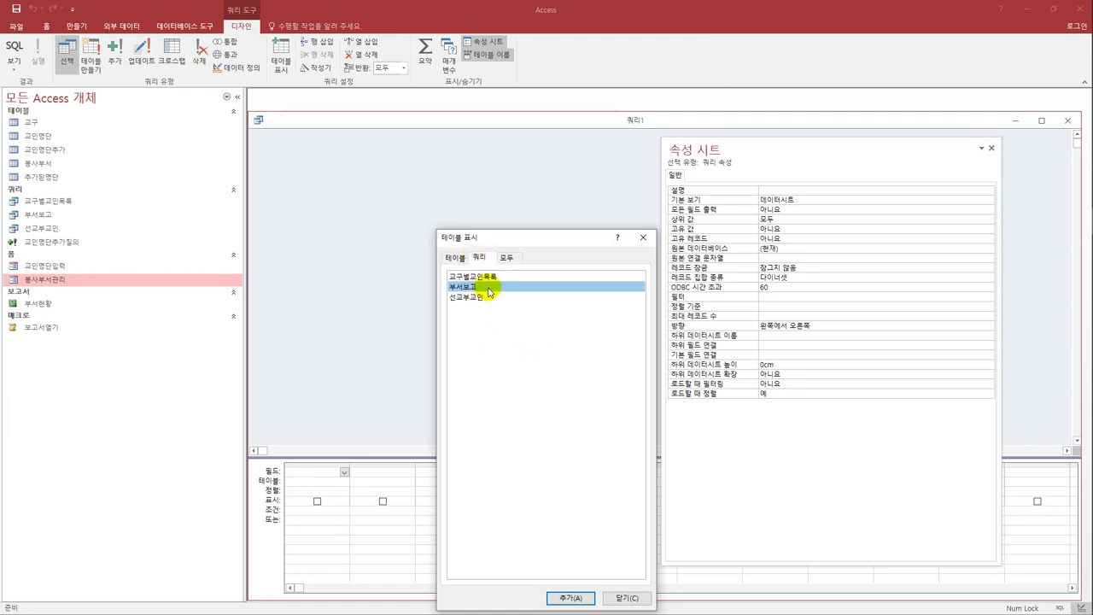
double_click(482, 289)
click(644, 240)
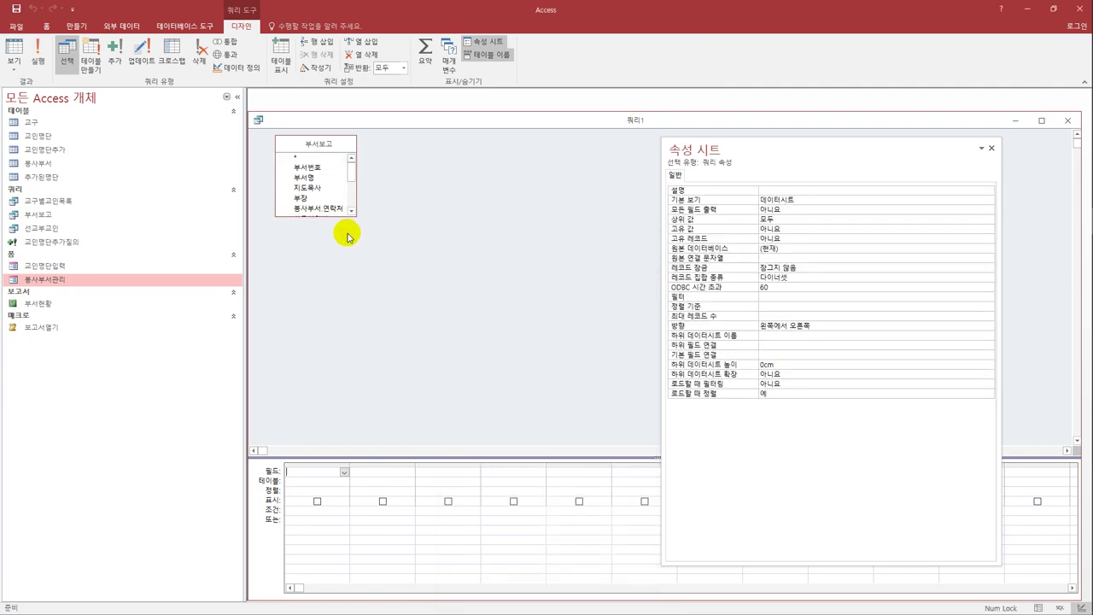
Add the 교구, 부서명 and 이름 fields from 부서보고 to the design grid and convert the query to a crosstab query
drag(313, 216, 320, 317)
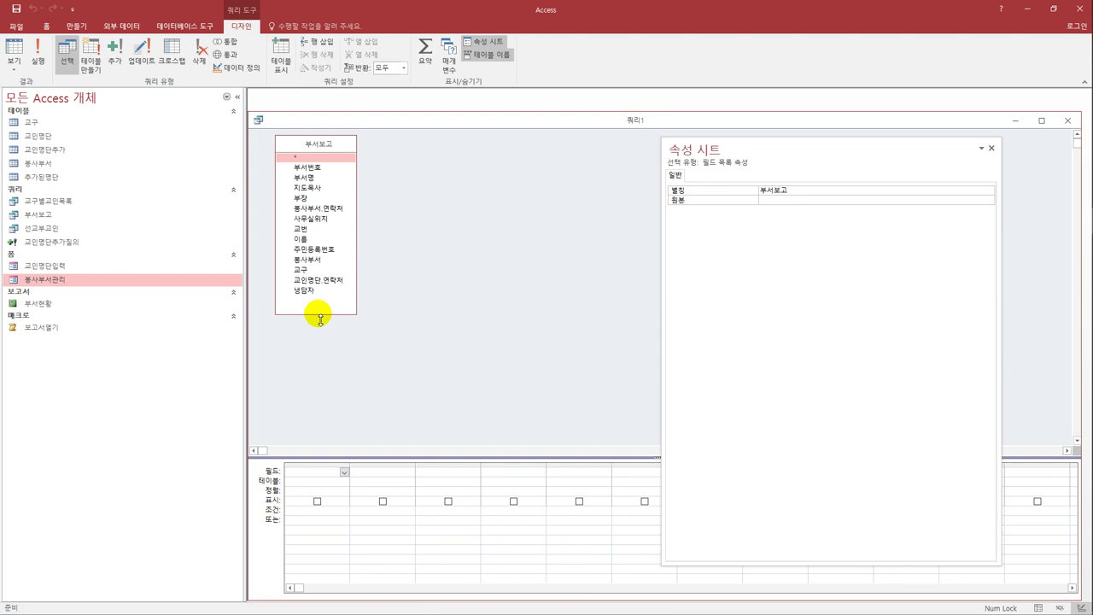
double_click(315, 271)
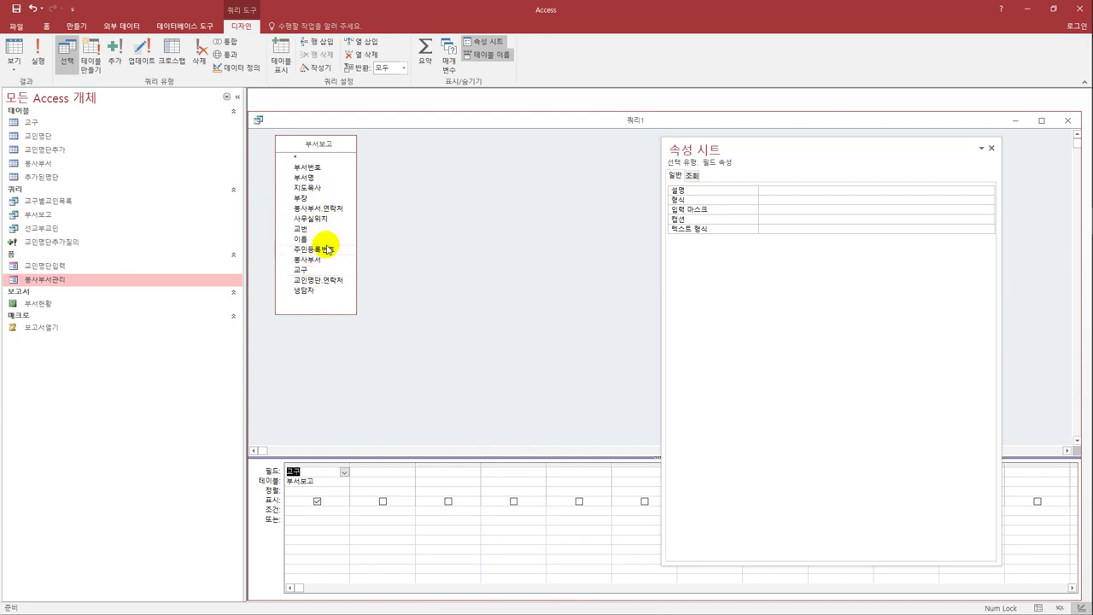
double_click(316, 176)
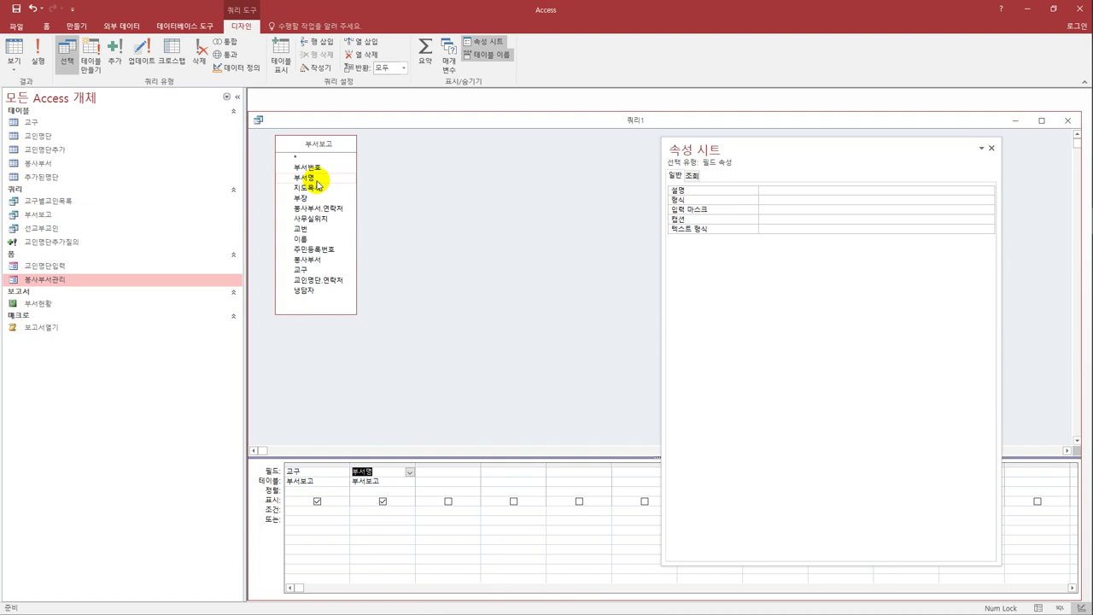
double_click(318, 240)
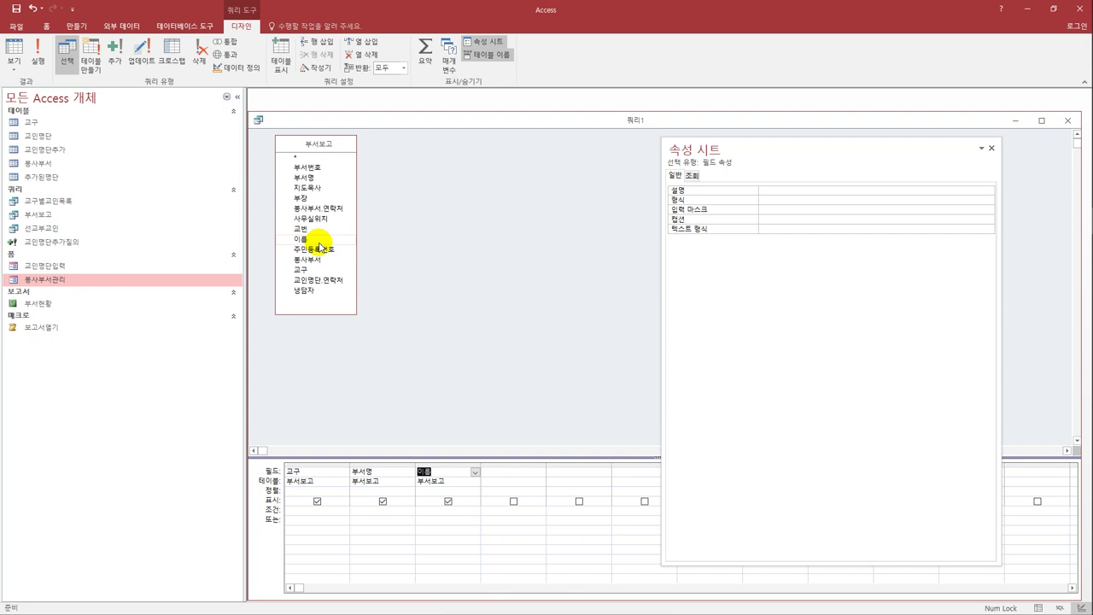
click(171, 56)
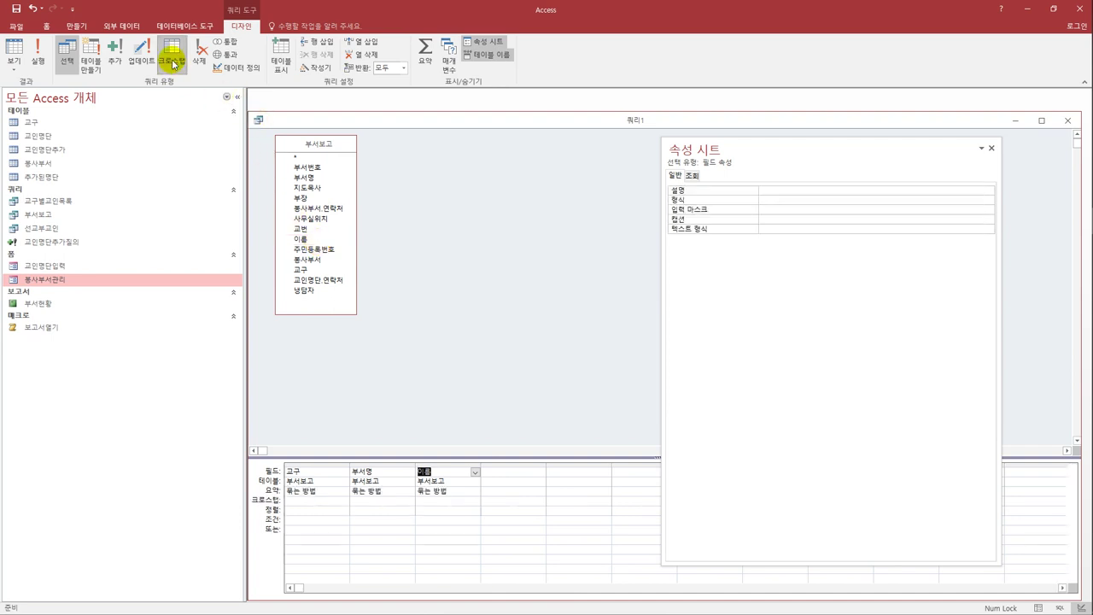
Assign the crosstab roles: 교구 as 행 머리글, 부서명 as 열 머리글 and 이름 as 값
click(345, 501)
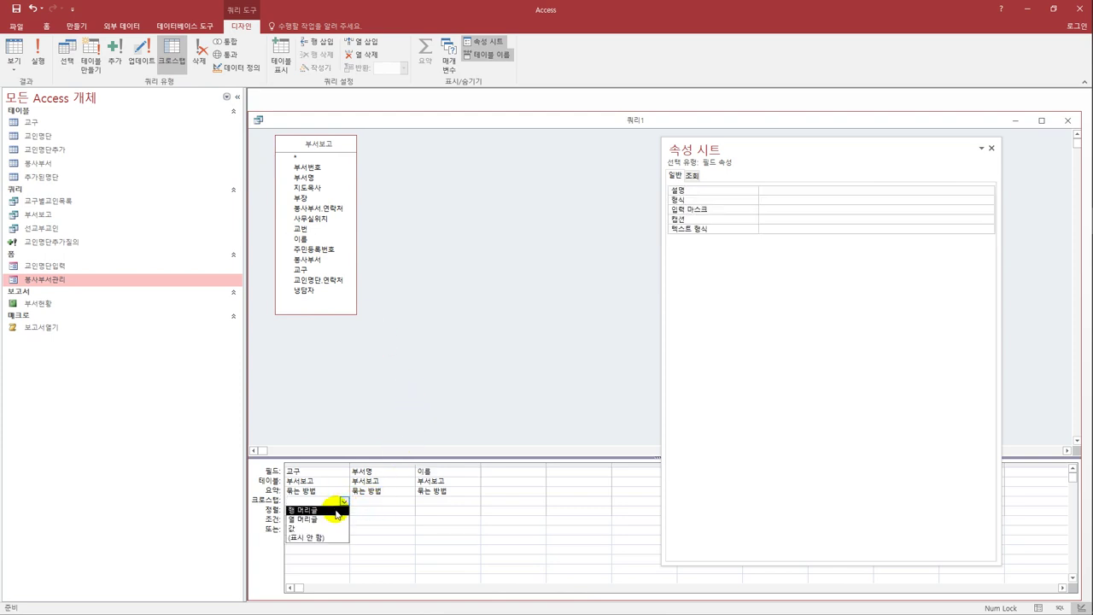
click(314, 510)
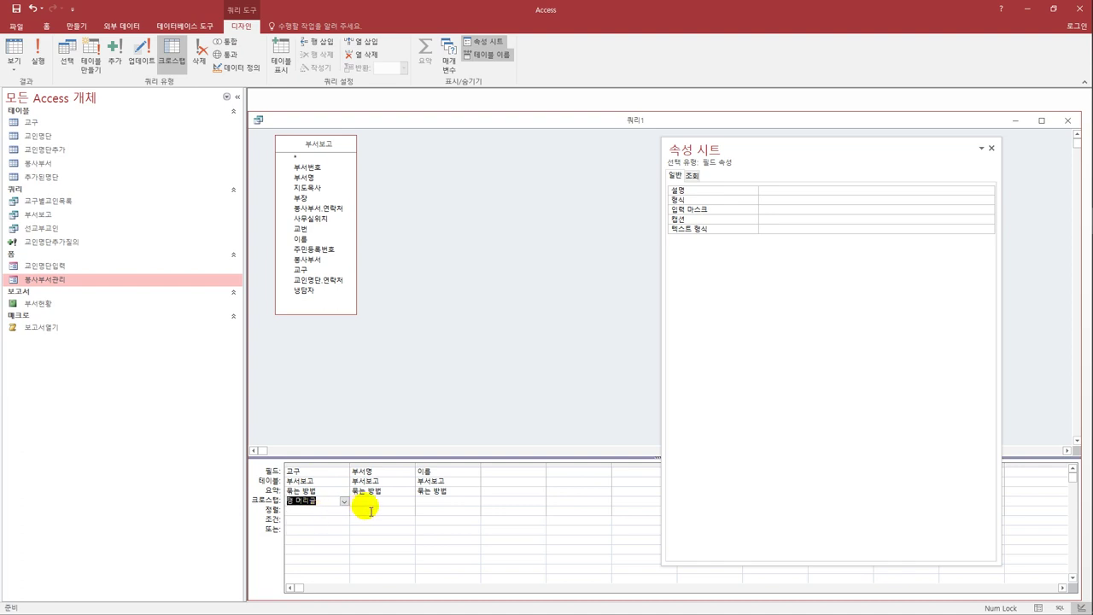
click(362, 502)
click(410, 501)
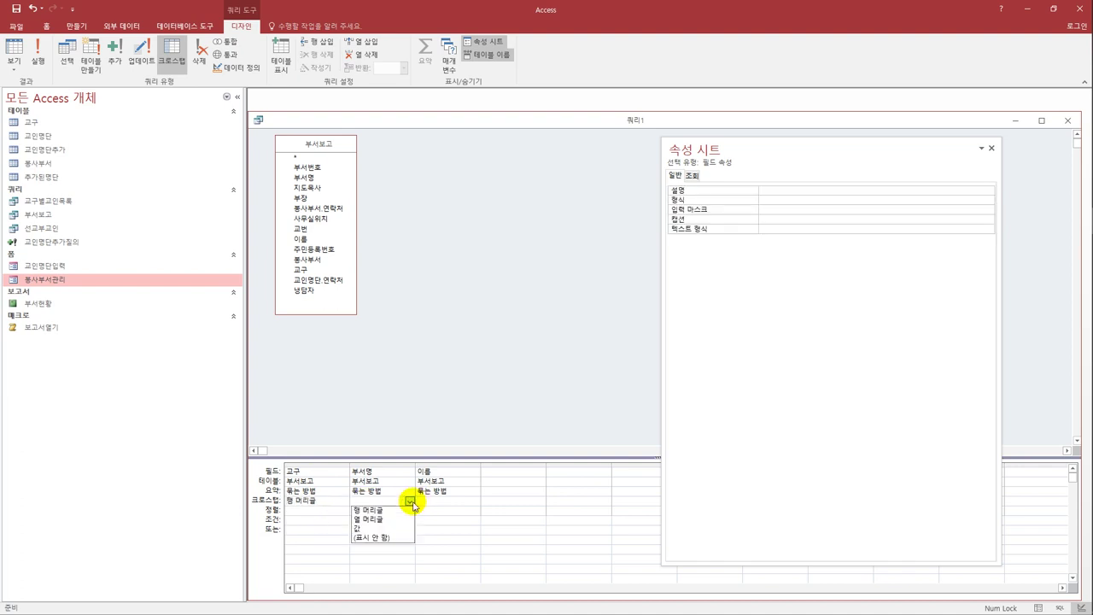
click(401, 515)
click(437, 504)
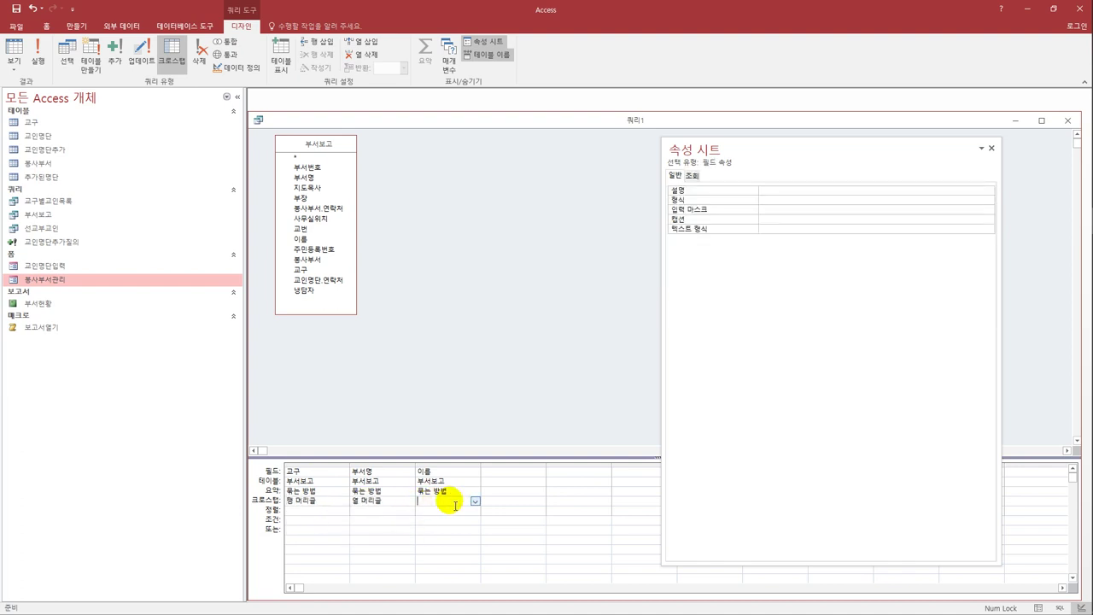
click(475, 501)
click(466, 530)
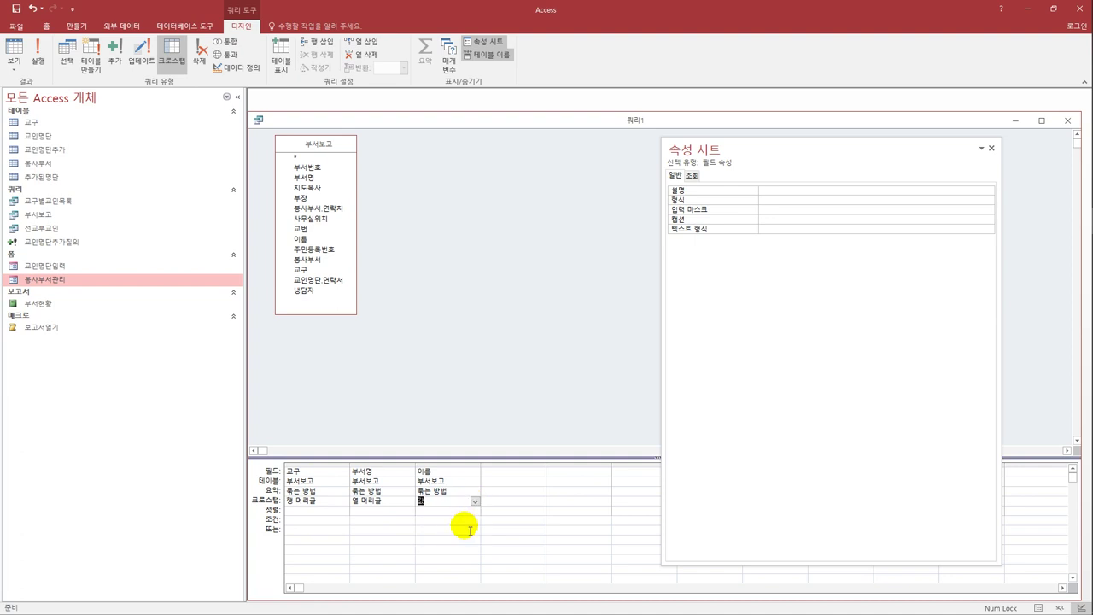
Set the summary function of the 이름 field to 개수
click(470, 490)
click(474, 492)
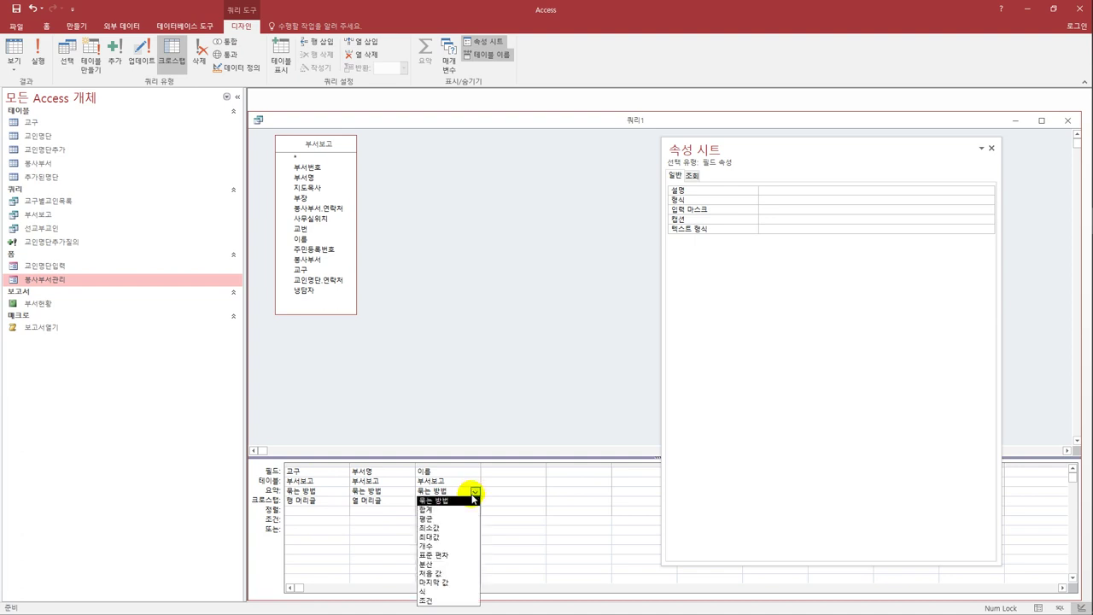
click(448, 545)
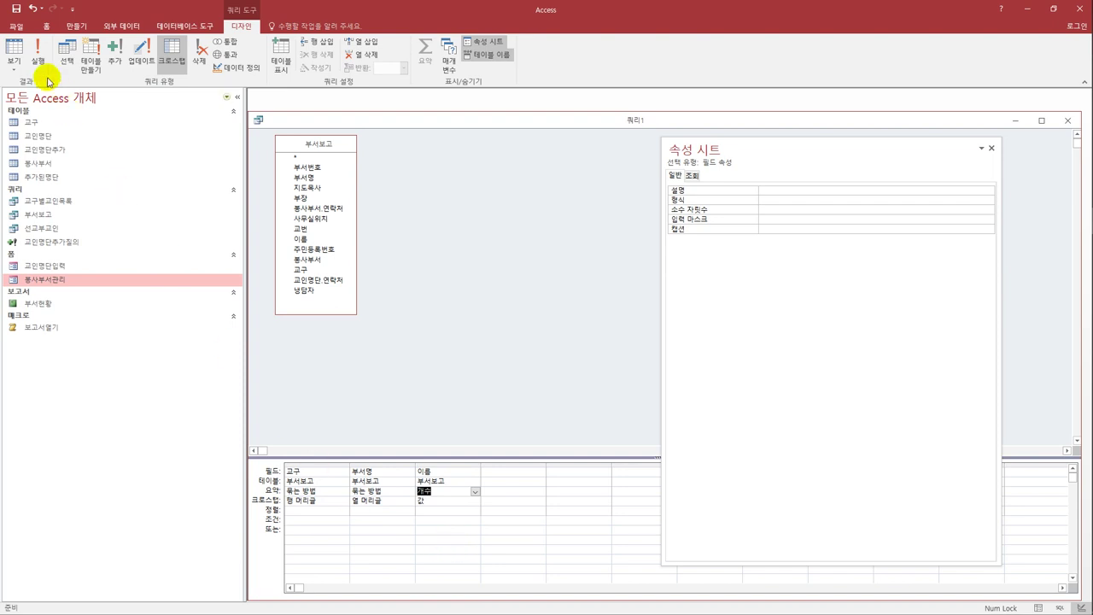
Show the crosstab query in Datasheet view and fit the 교구 column's width to its heading
click(14, 54)
click(15, 54)
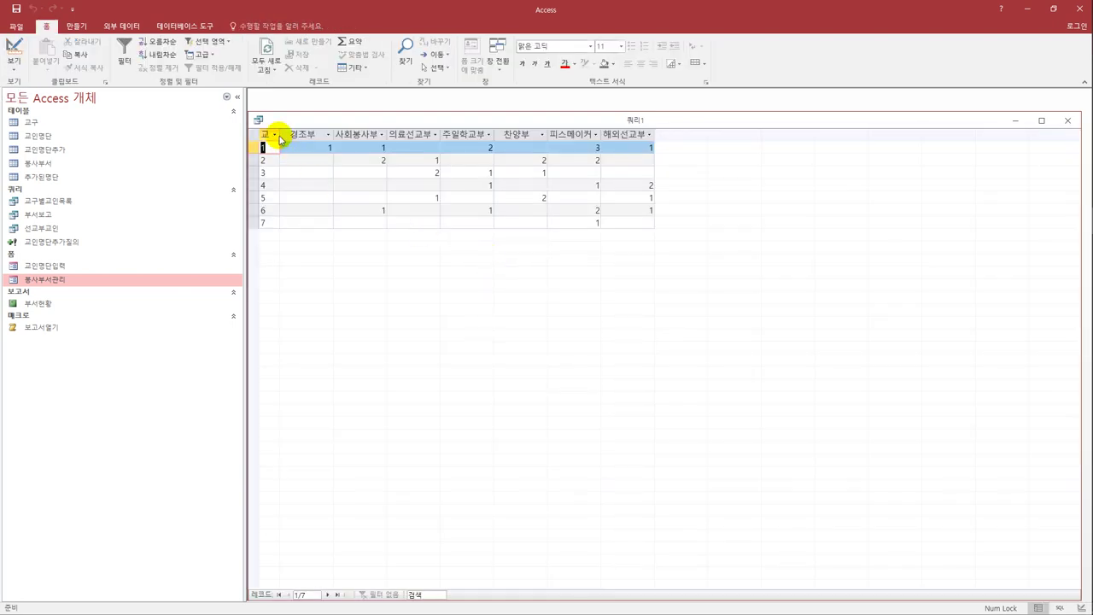
double_click(280, 134)
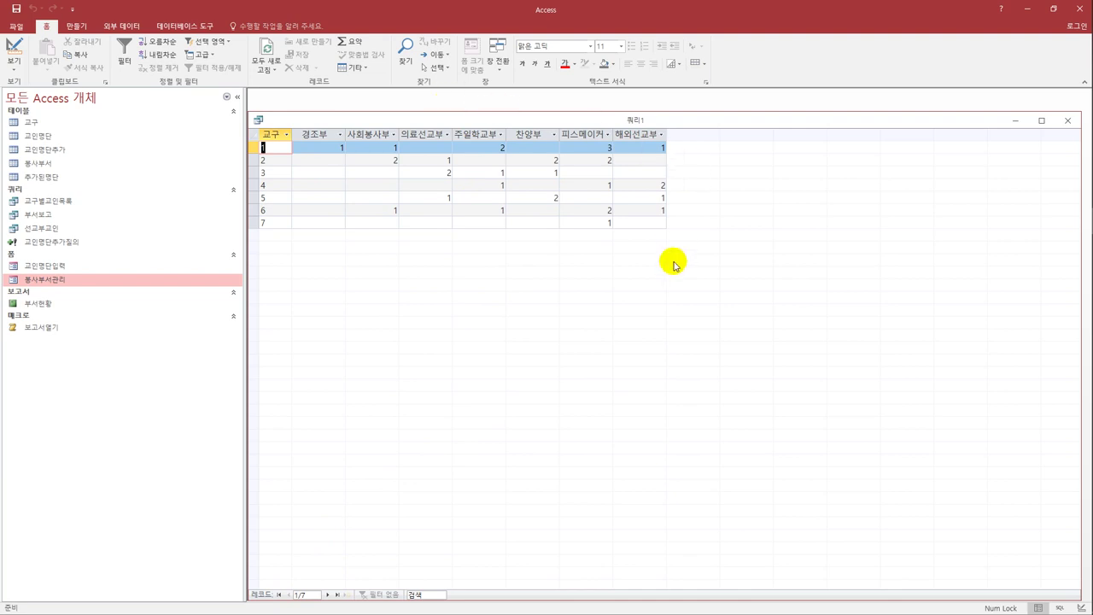
Save the crosstab query as 교구별부서명인원수 and close it
click(16, 9)
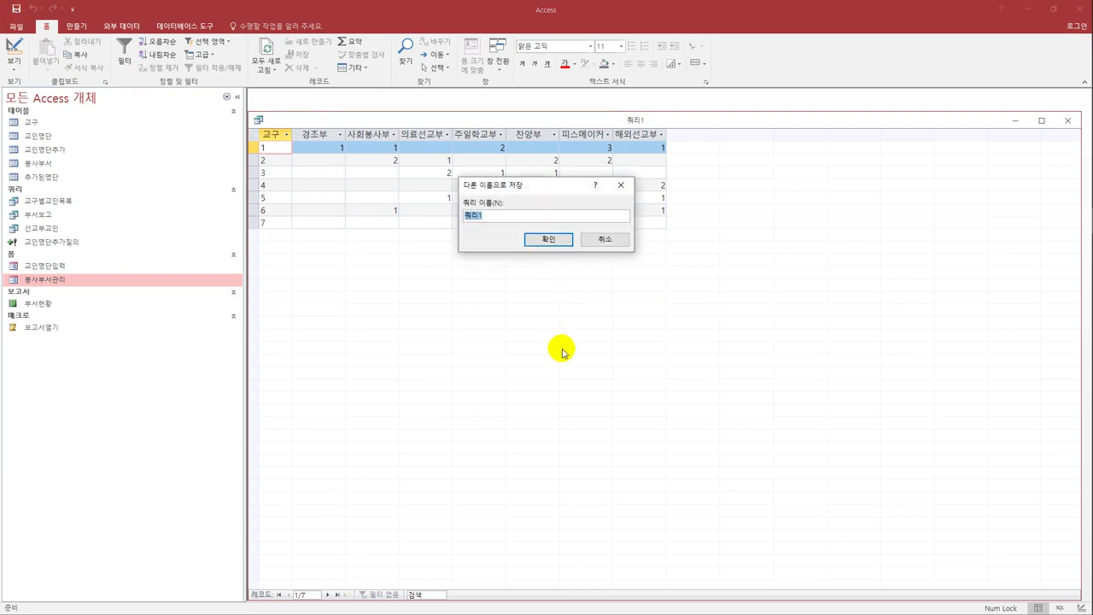
text(교구별부서명인원수)
click(549, 240)
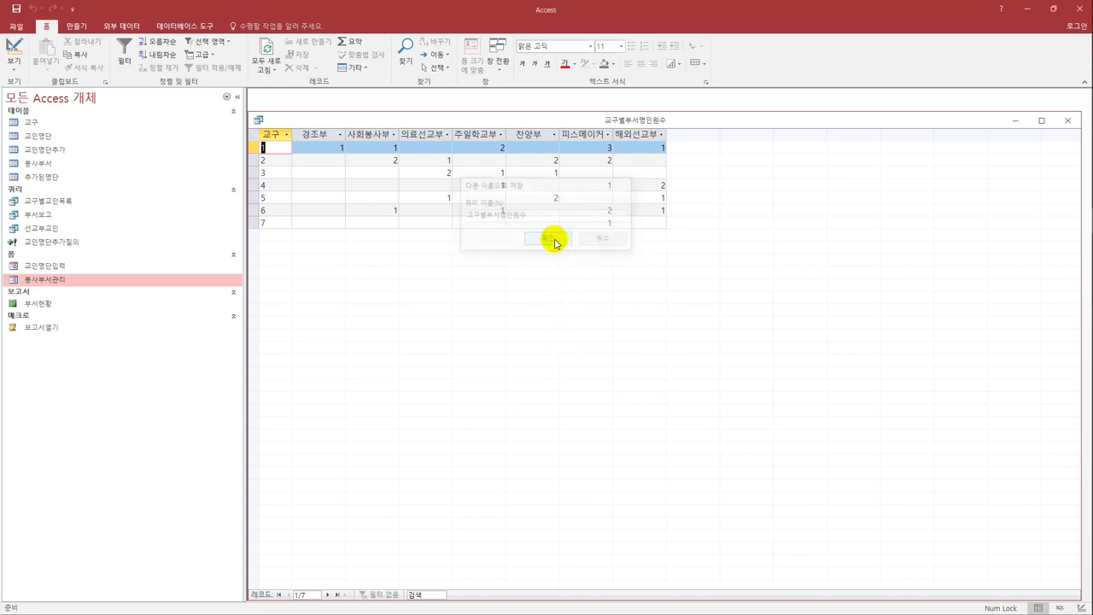
click(1064, 122)
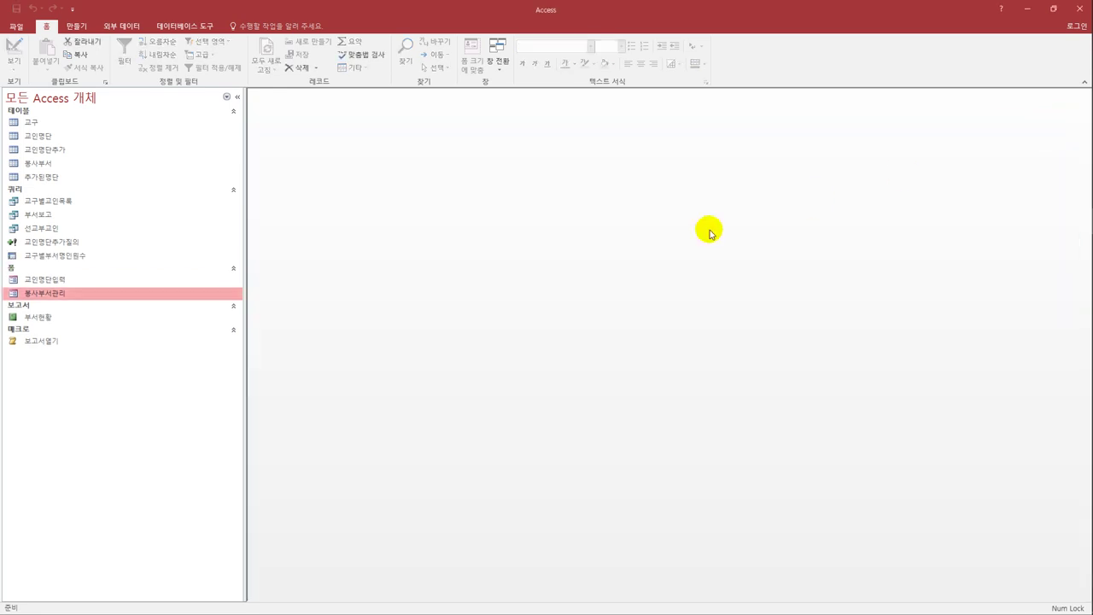